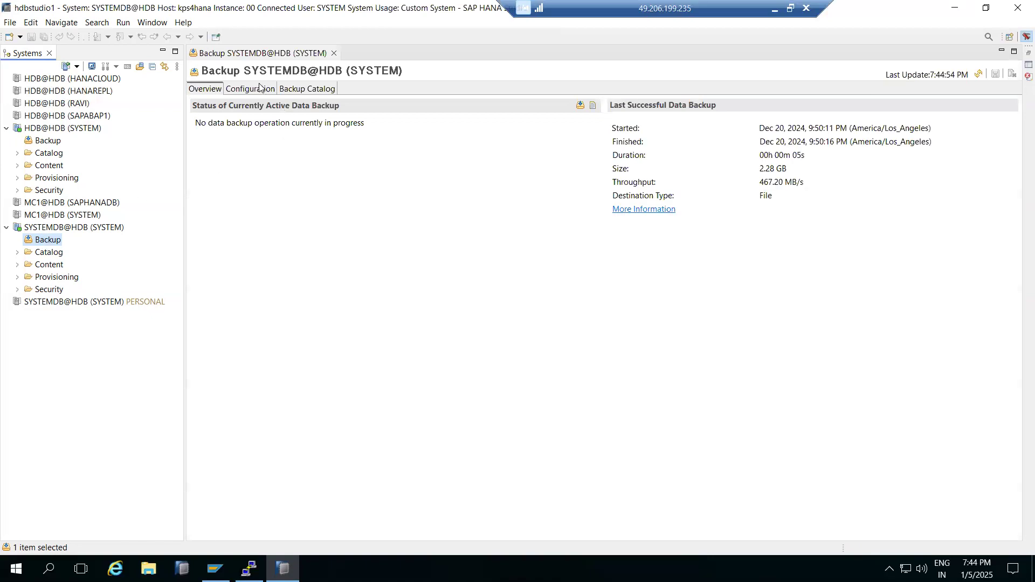
- Open the backup catalog and view the entries of the HDB database and the ECD database
left_click(300, 90)
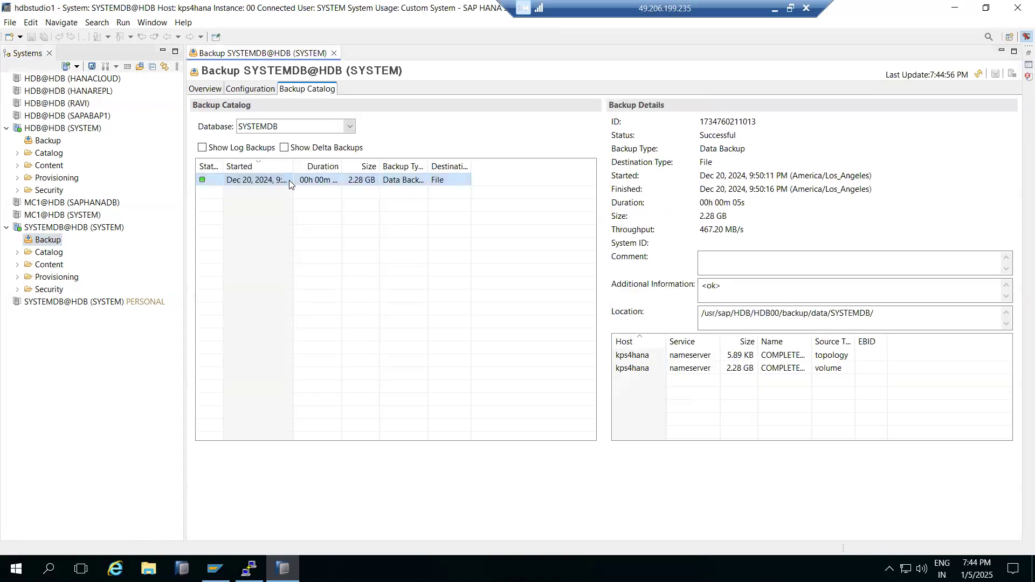
left_click(297, 127)
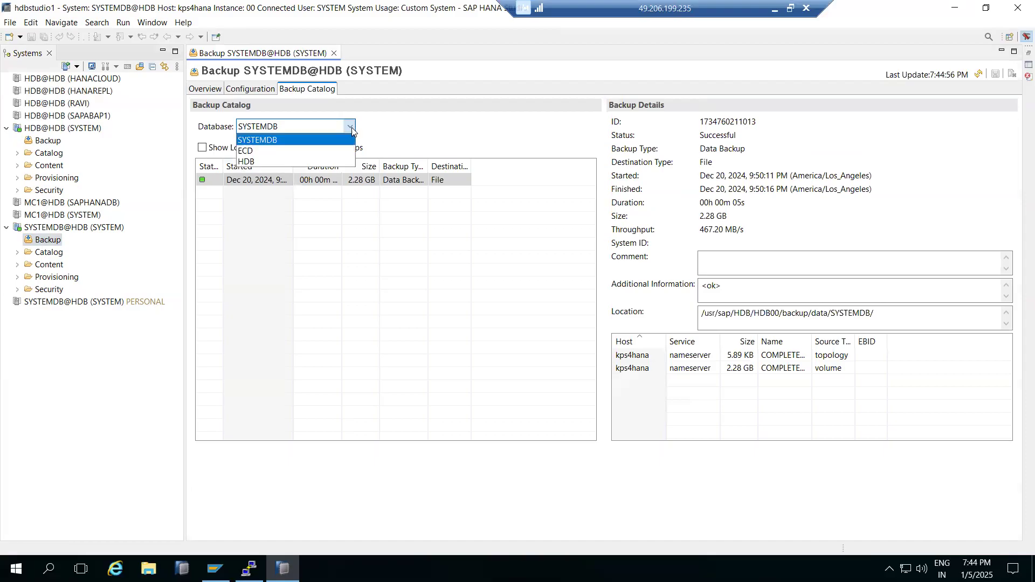
left_click(252, 161)
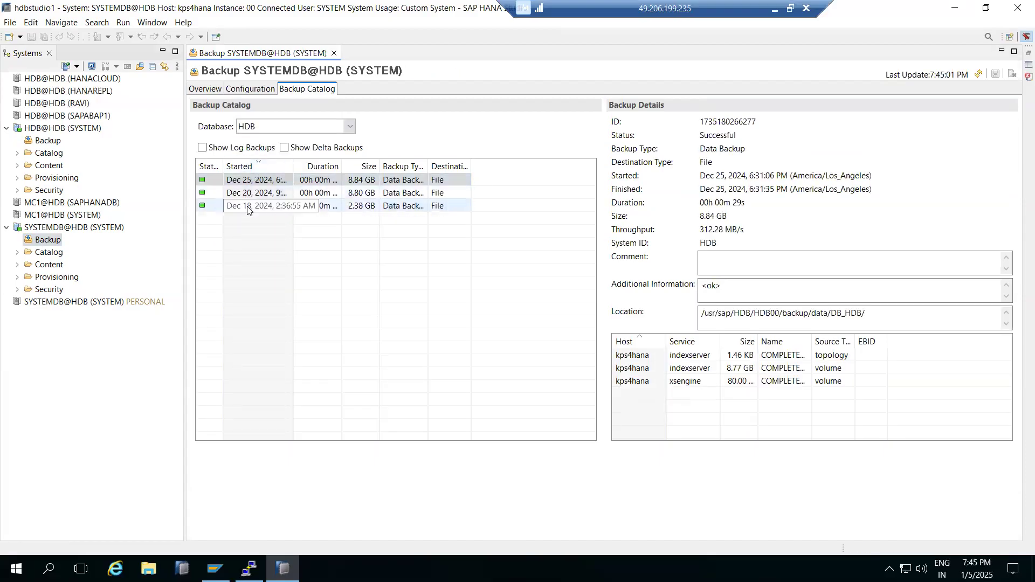
left_click(351, 127)
left_click(254, 156)
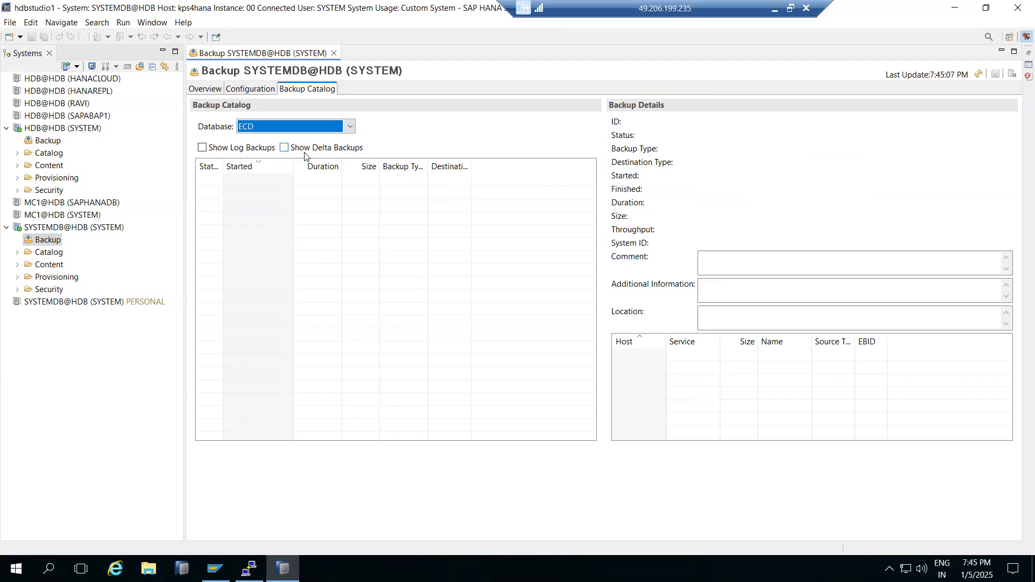
- Show delta backups and log backups in the backup catalog of the HDB database
left_click(282, 150)
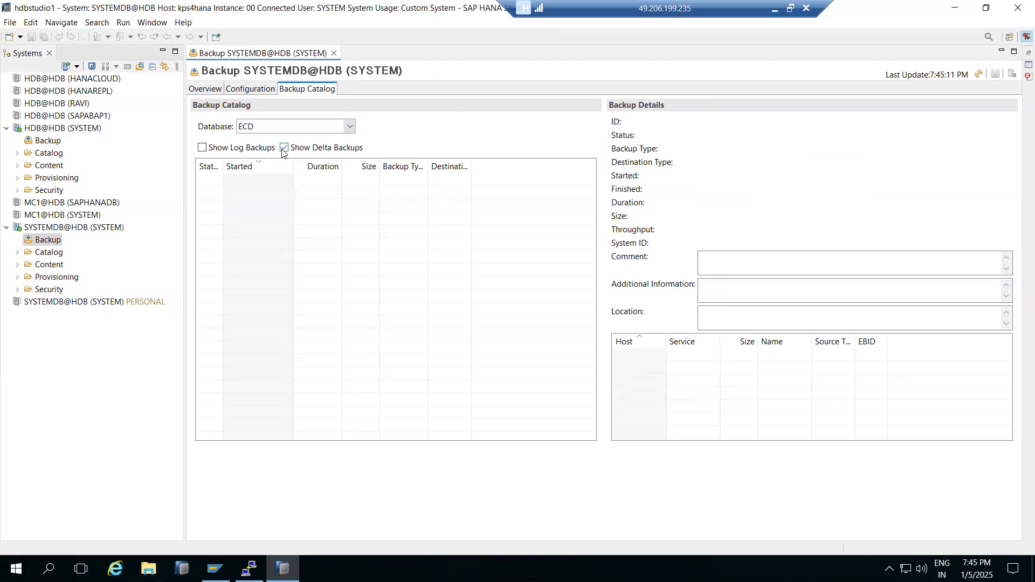
left_click(293, 125)
left_click(244, 161)
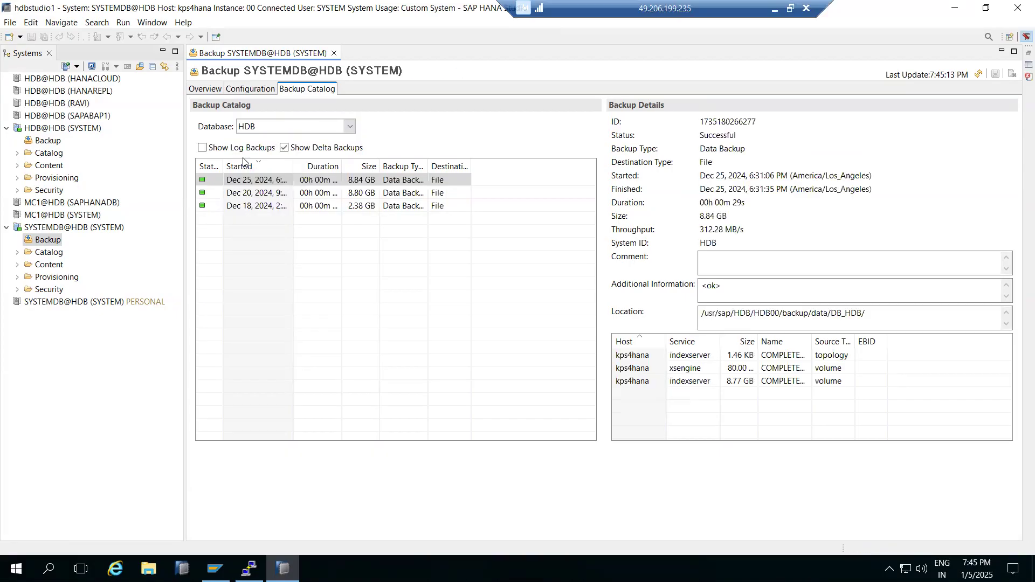
left_click(217, 154)
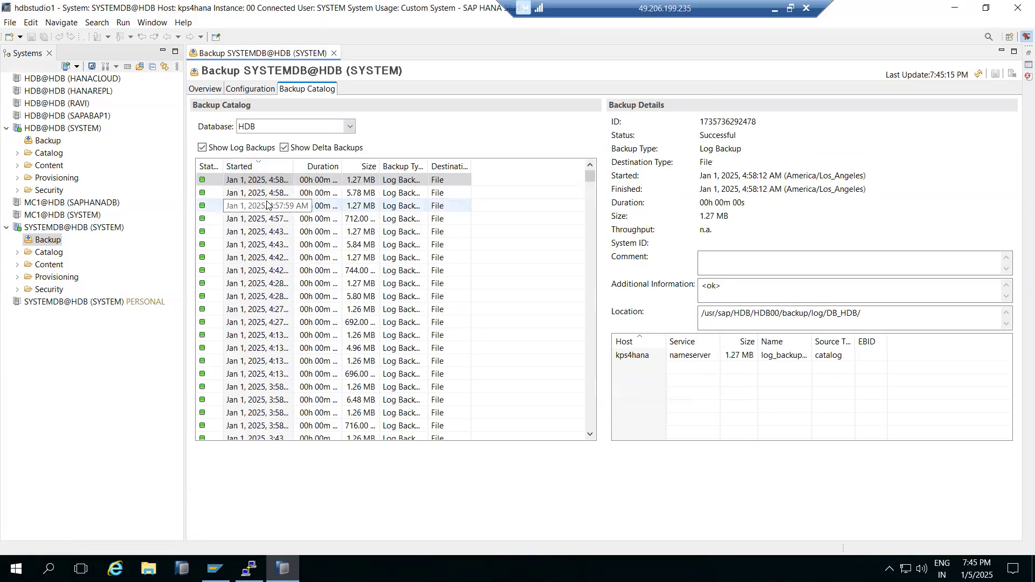
- Start a tenant database backup from SYSTEMDB@HDB (SYSTEM), choose the HDB tenant and proceed to its backup settings
left_click(55, 230)
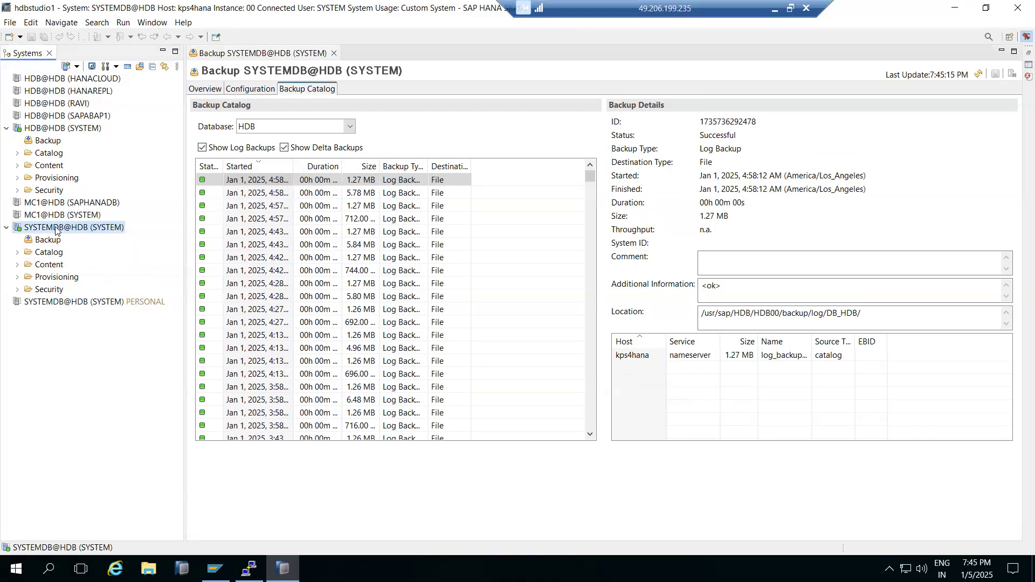
right_click(55, 230)
mouse_move(196, 263)
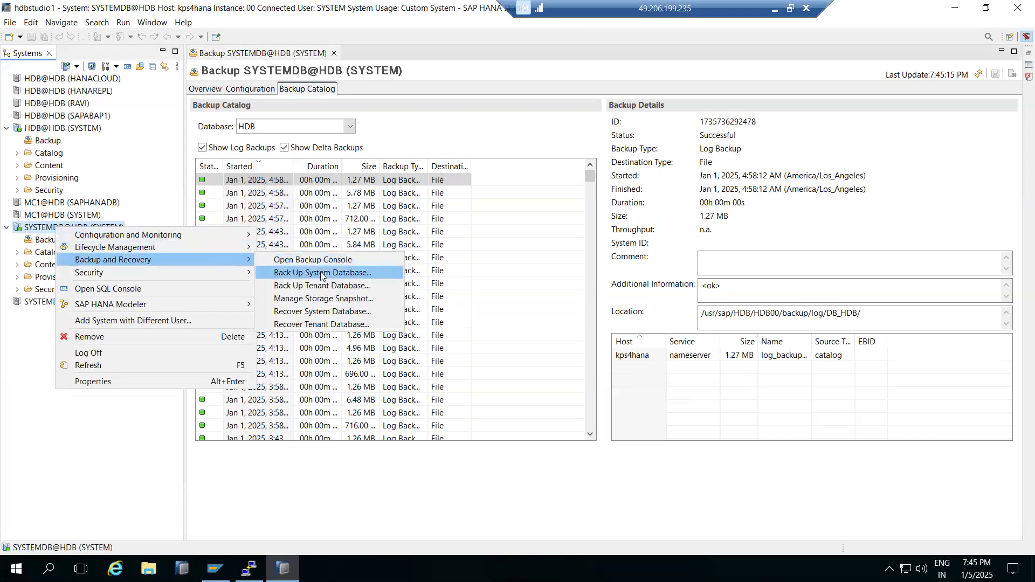
left_click(296, 287)
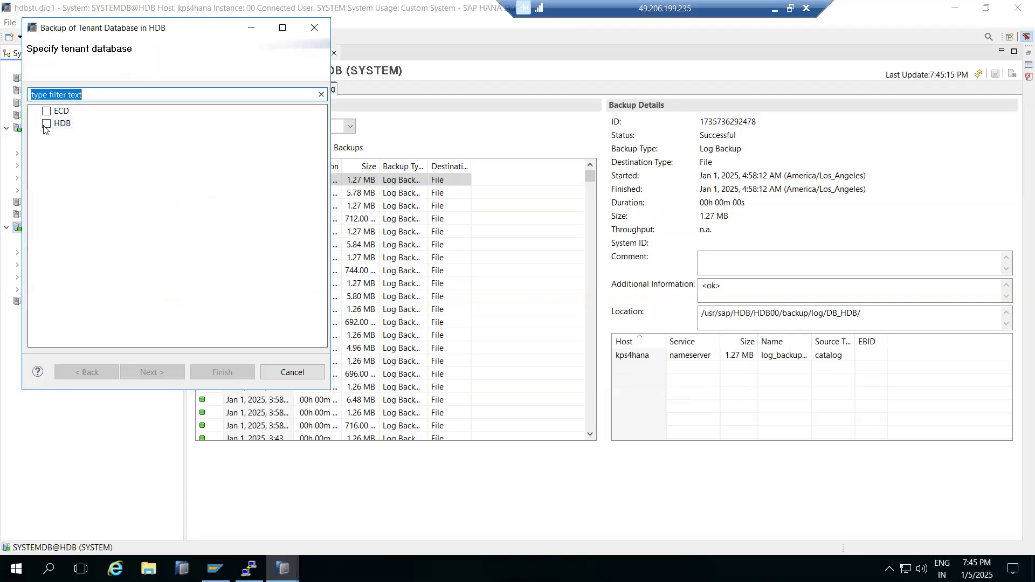
left_click(45, 125)
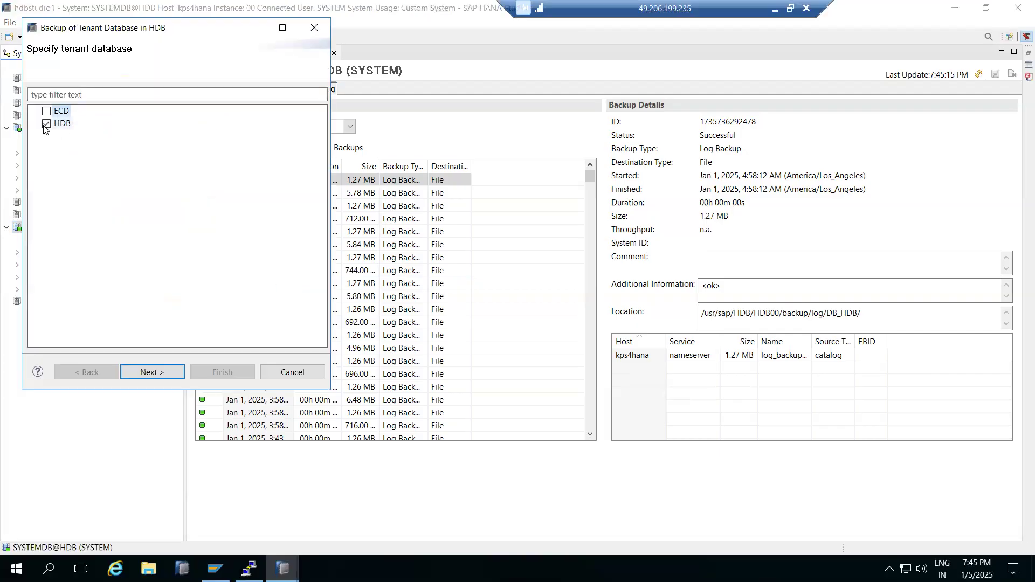
left_click(150, 373)
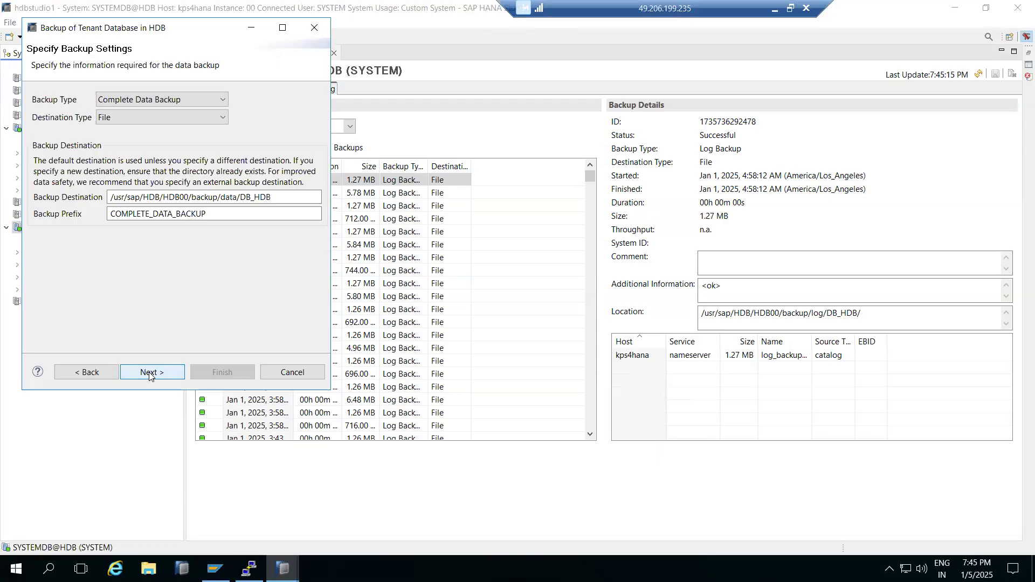
- Examine the default backup destination, the available backup types and the backup prefix in the backup settings
left_click_drag(272, 198, 100, 194)
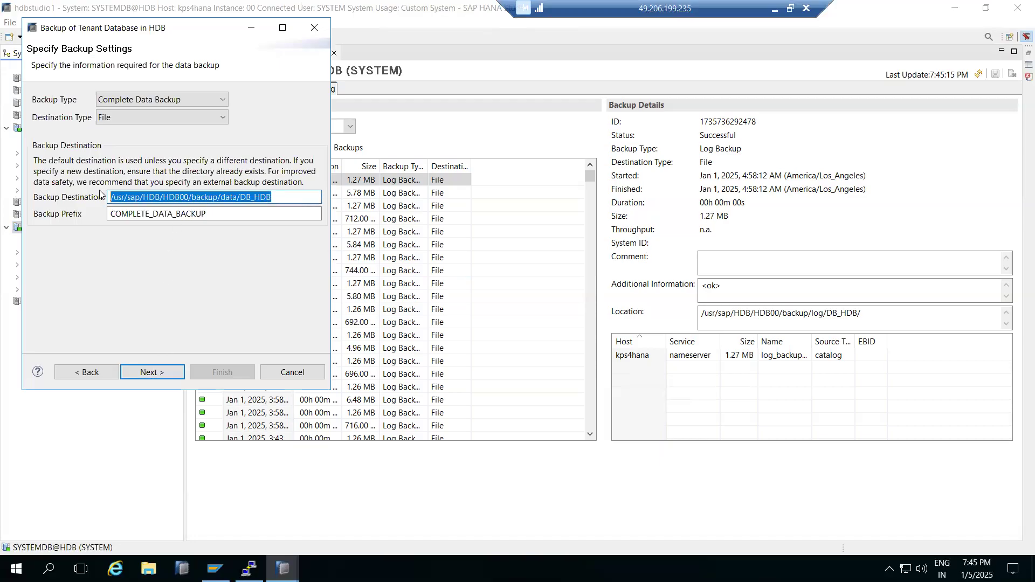
left_click_drag(196, 198, 102, 198)
left_click(162, 99)
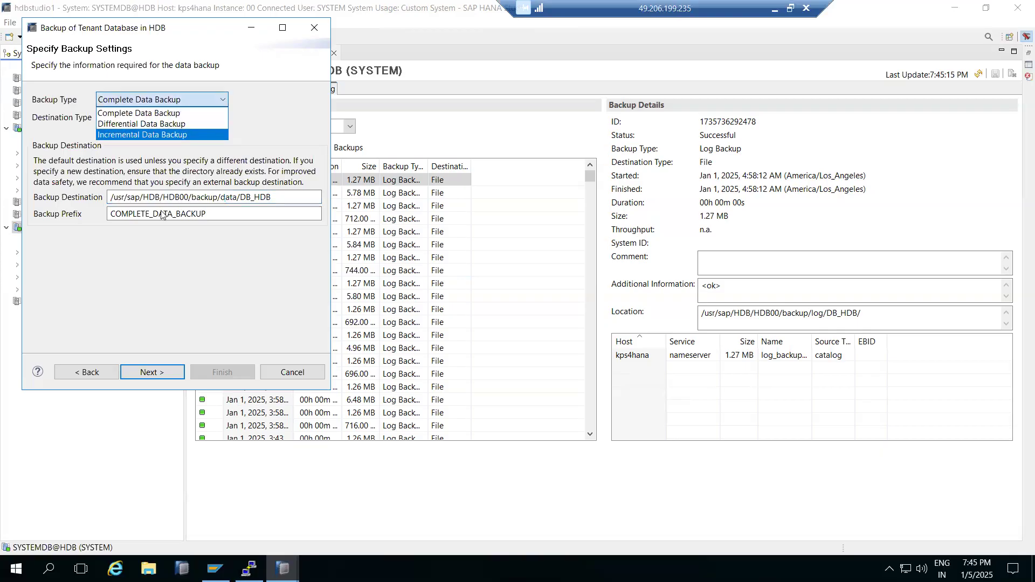
left_click(213, 218)
left_click_drag(211, 215, 95, 215)
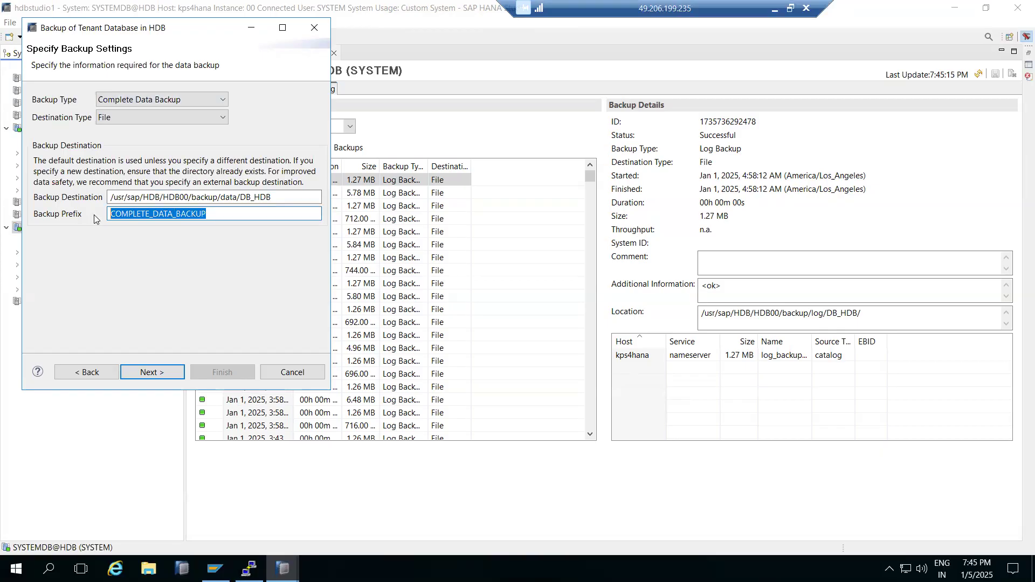
- Switch the backup type between Differential Data Backup and Incremental Data Backup to compare their default prefixes
left_click(219, 99)
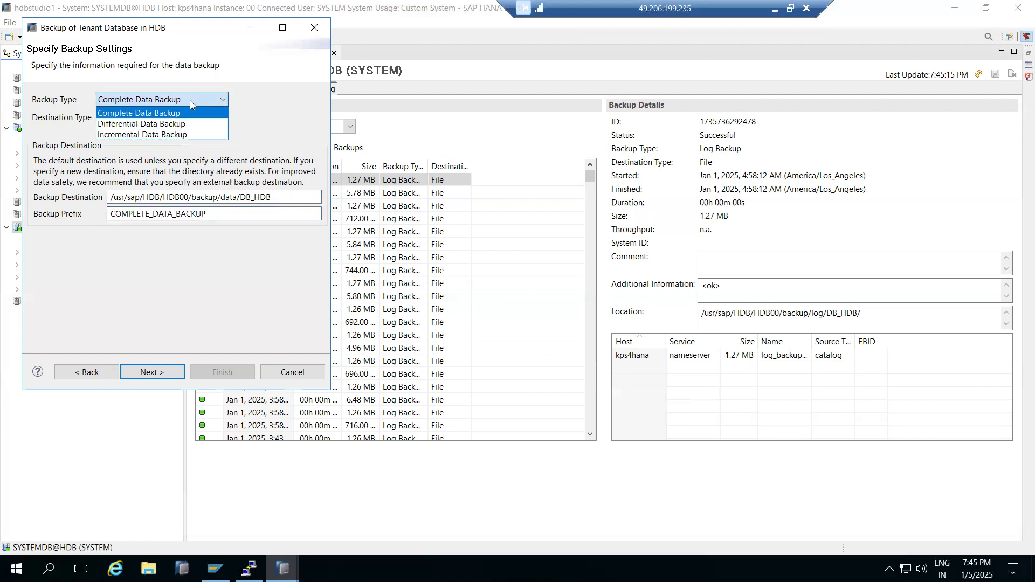
left_click(109, 124)
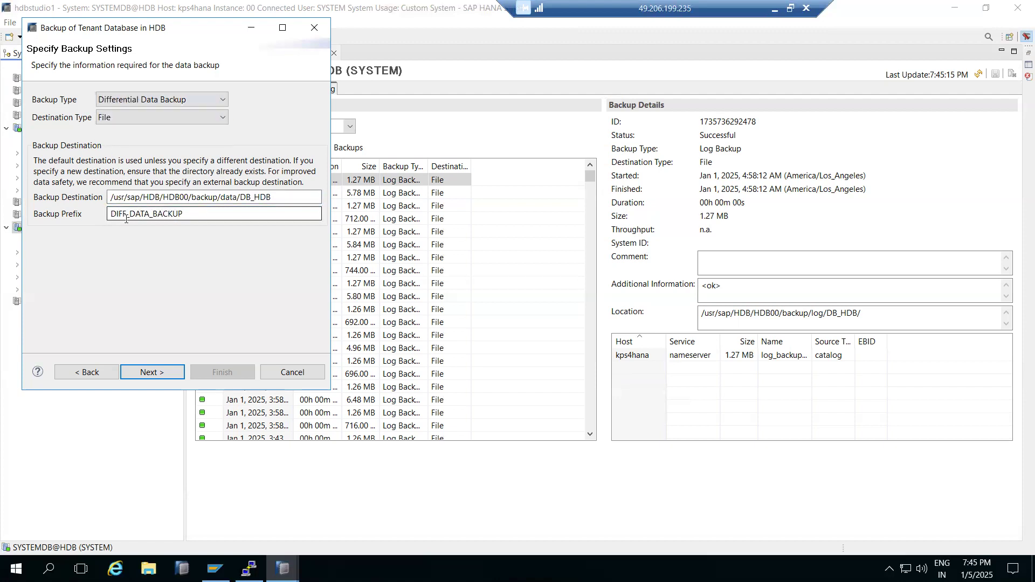
left_click_drag(203, 213, 105, 213)
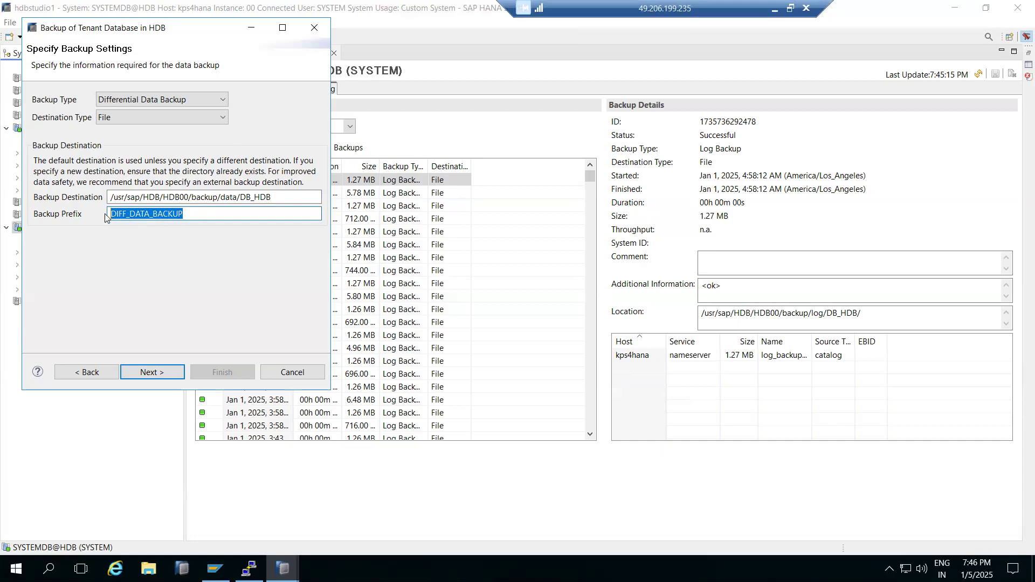
left_click(130, 99)
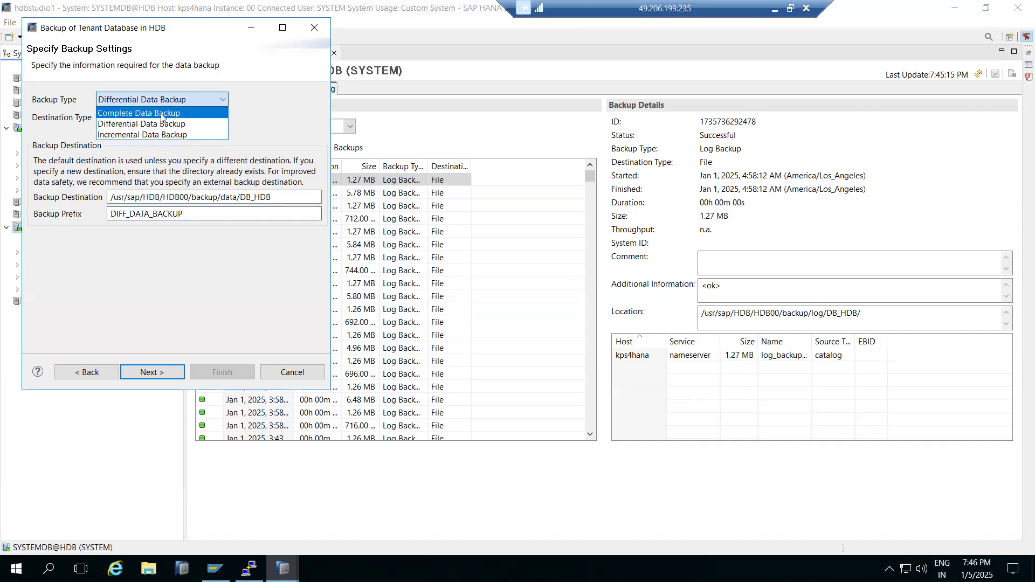
left_click(119, 134)
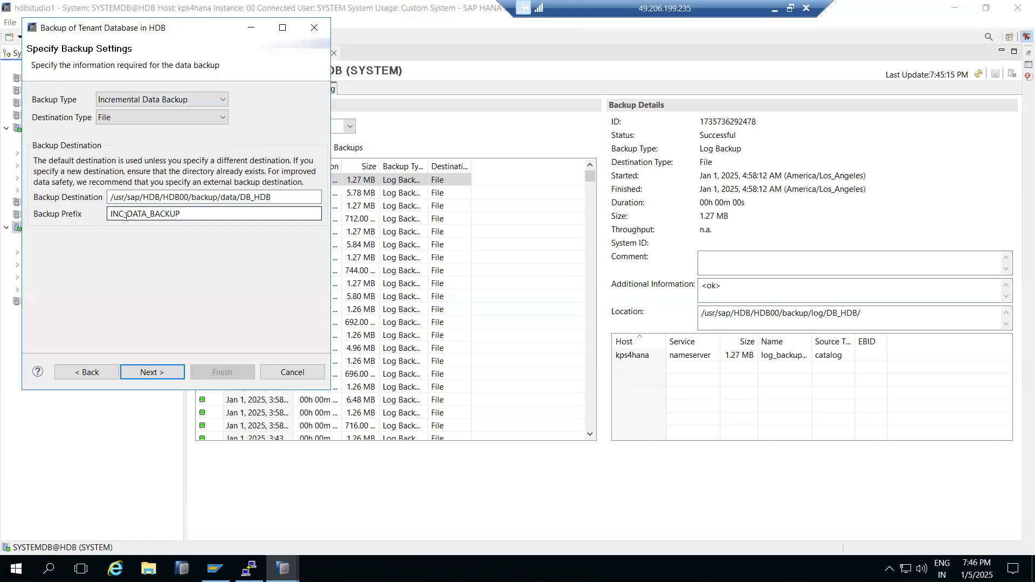
left_click_drag(124, 216, 102, 217)
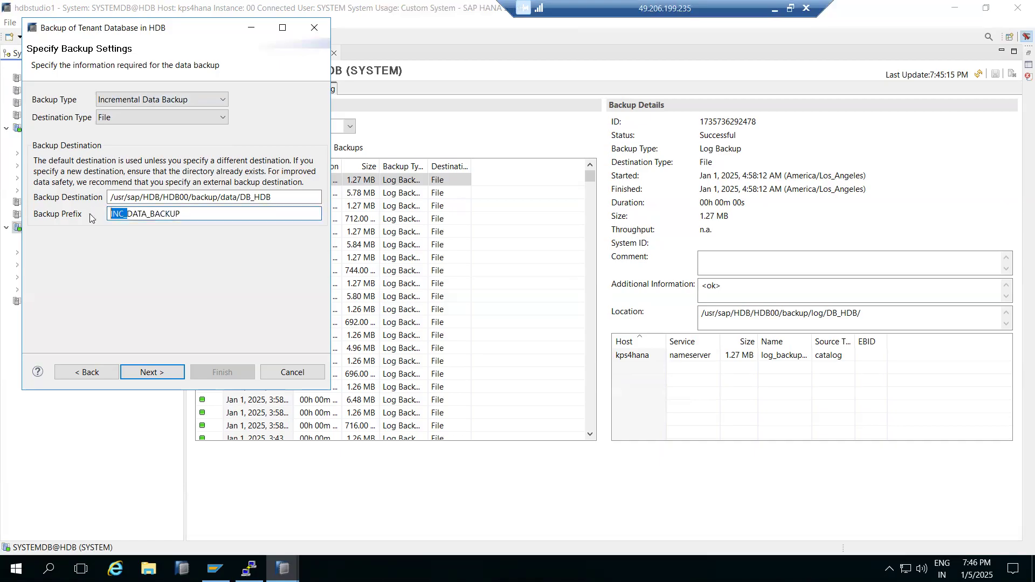
left_click(208, 101)
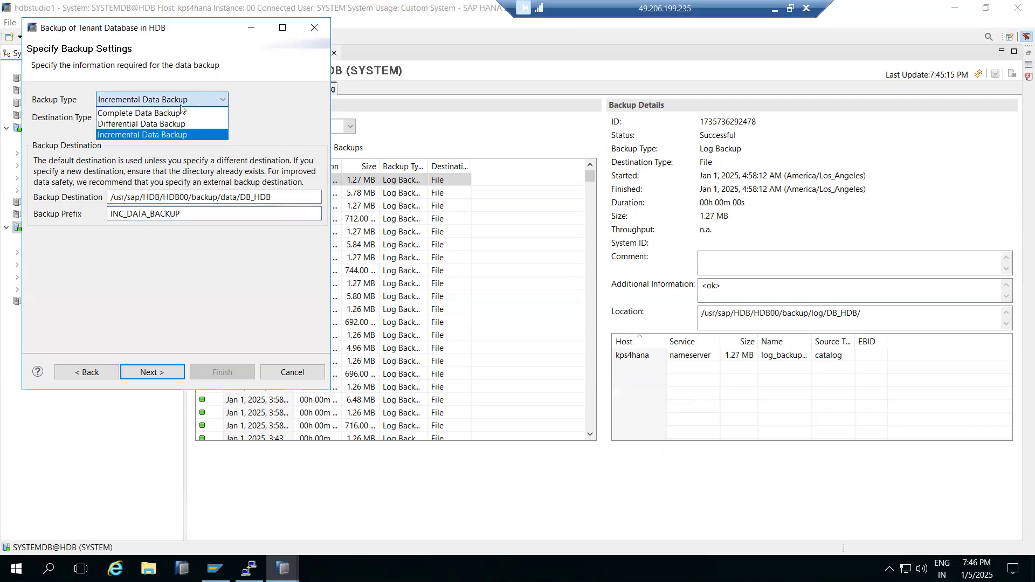
left_click(118, 124)
left_click_drag(127, 214, 99, 216)
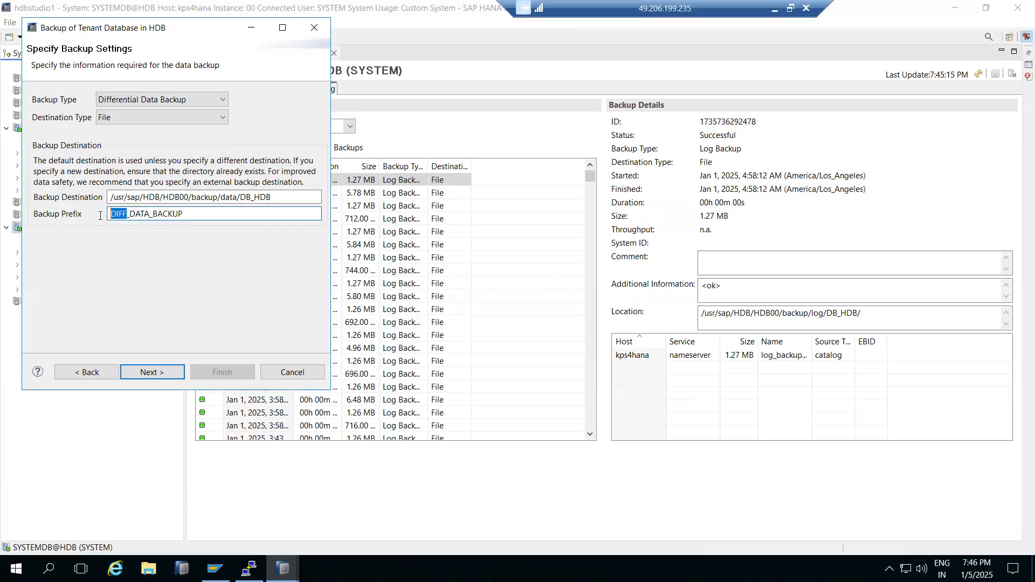
- Set the backup type to Complete Data Backup, keep the default destination and prefix, and start the HDB tenant backup
left_click(116, 100)
left_click(110, 114)
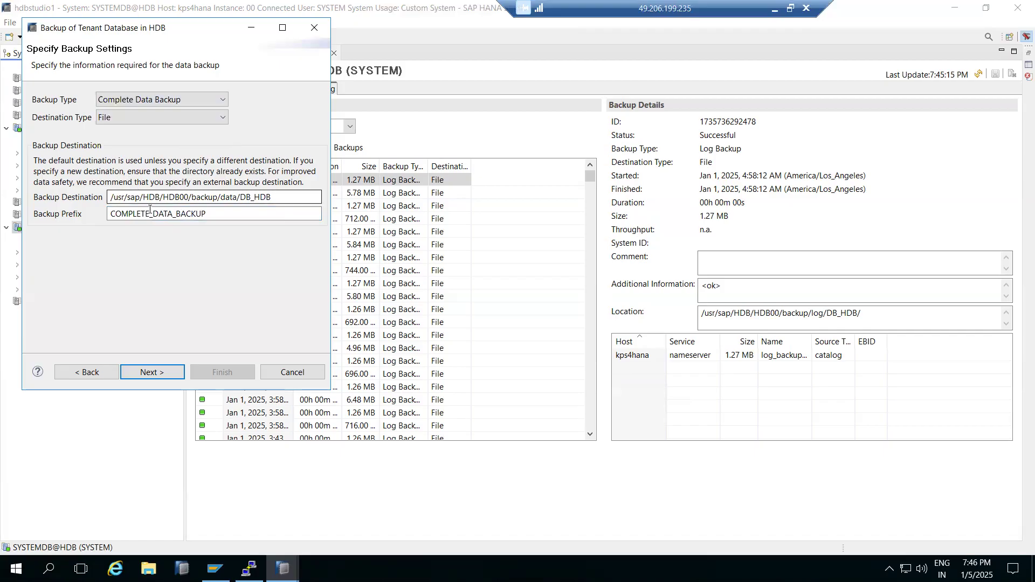
left_click_drag(150, 214, 106, 212)
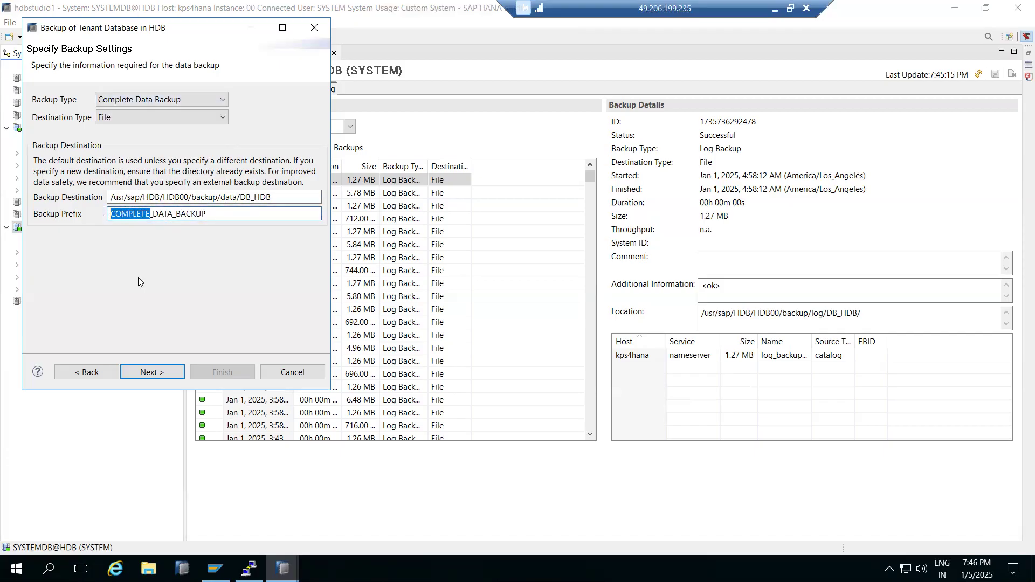
left_click(149, 372)
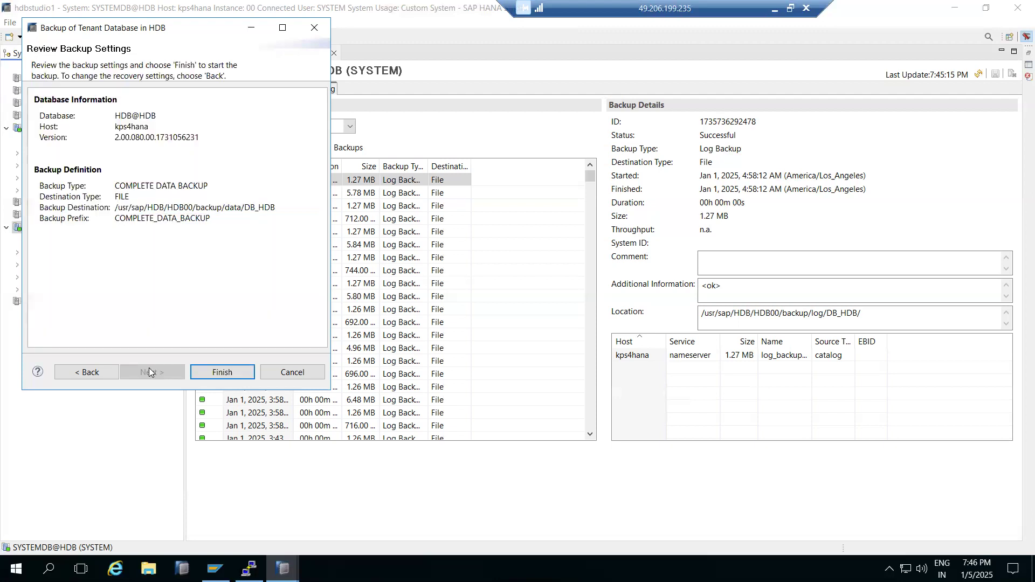
left_click(219, 371)
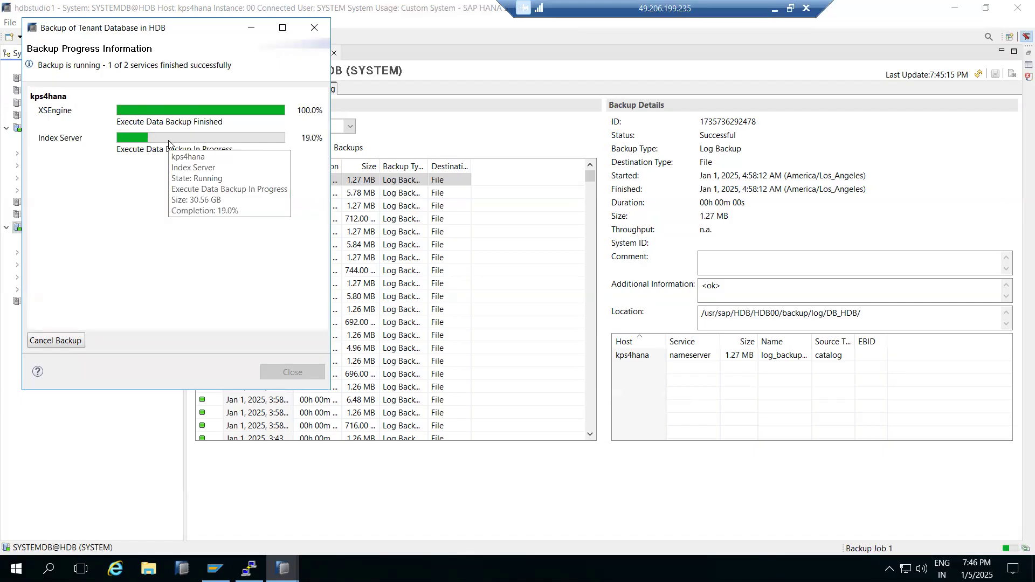
- Copy the log backup location, switch to the PuTTY session, change to /usr/sap/HDB/HDB00/backup/log/DB_HDB/ and list its files with ls -ltr
left_click(249, 569)
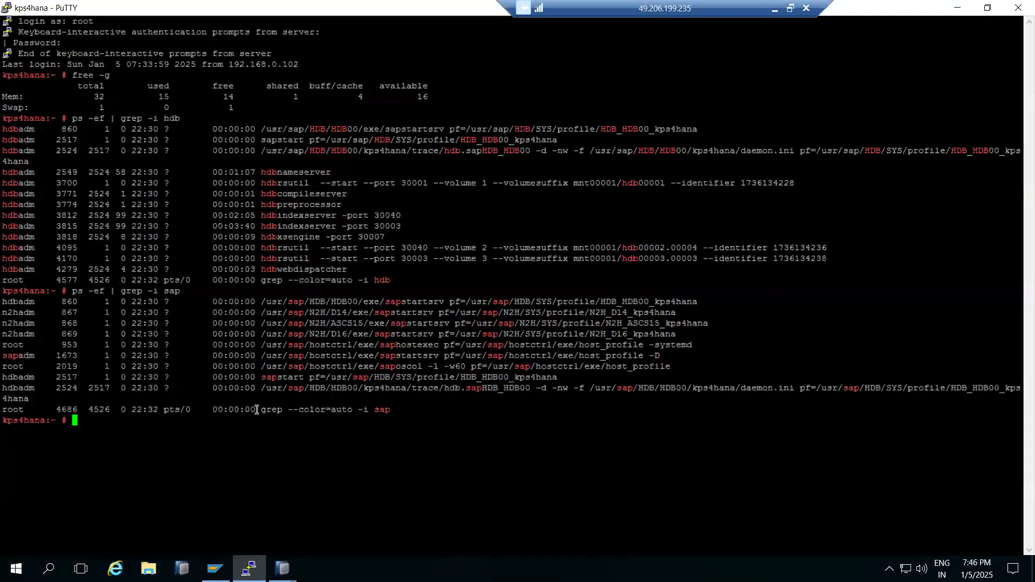
left_click(250, 568)
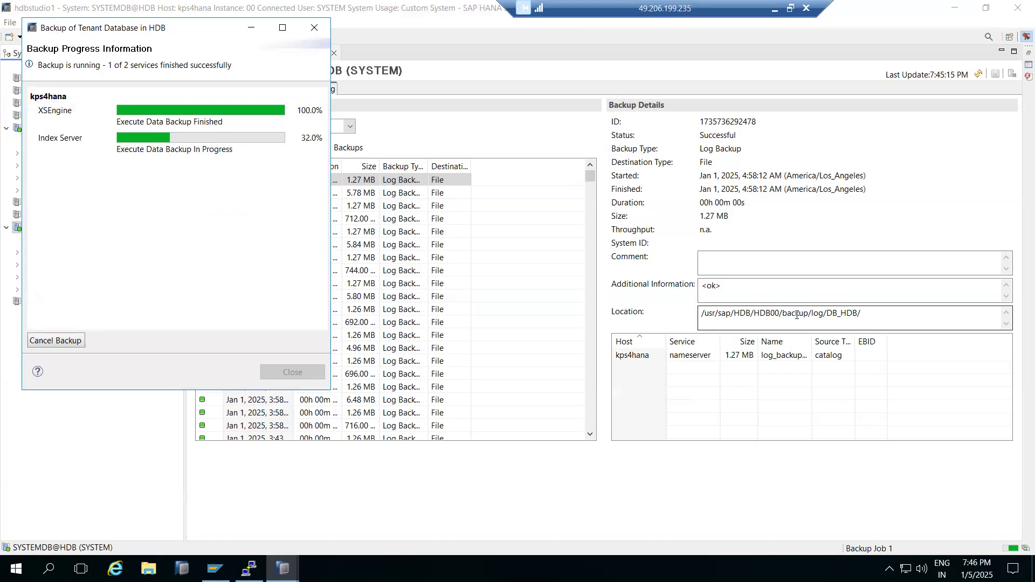
left_click_drag(852, 310, 661, 312)
key("ctrl+c")
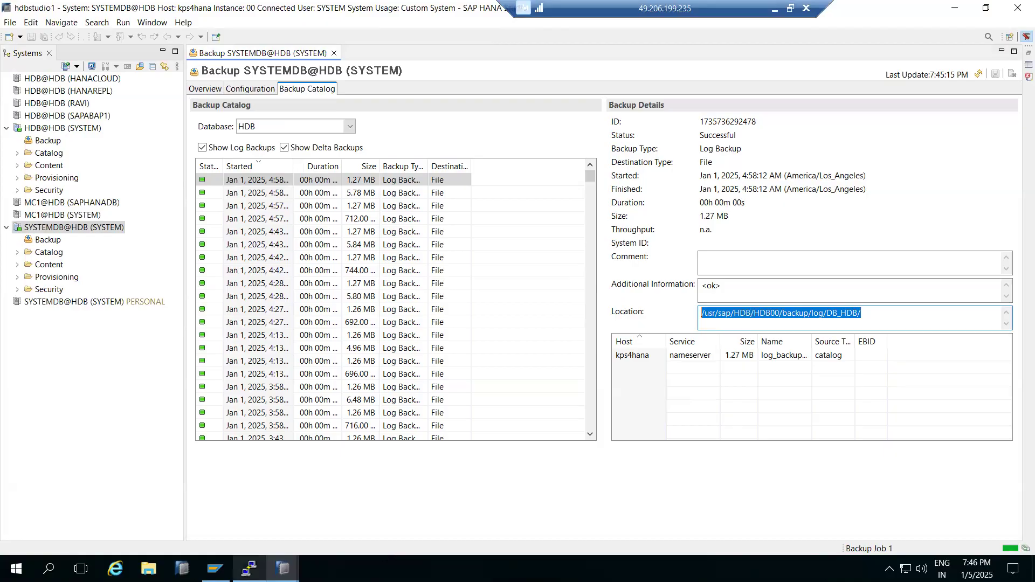
left_click(249, 569)
type("cd")
right_click(234, 332)
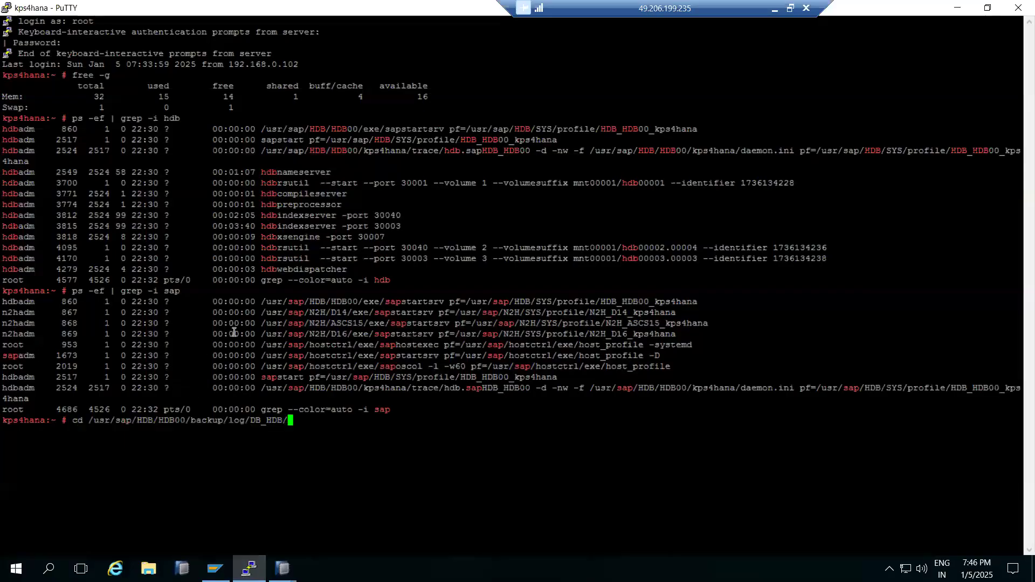
key("Return")
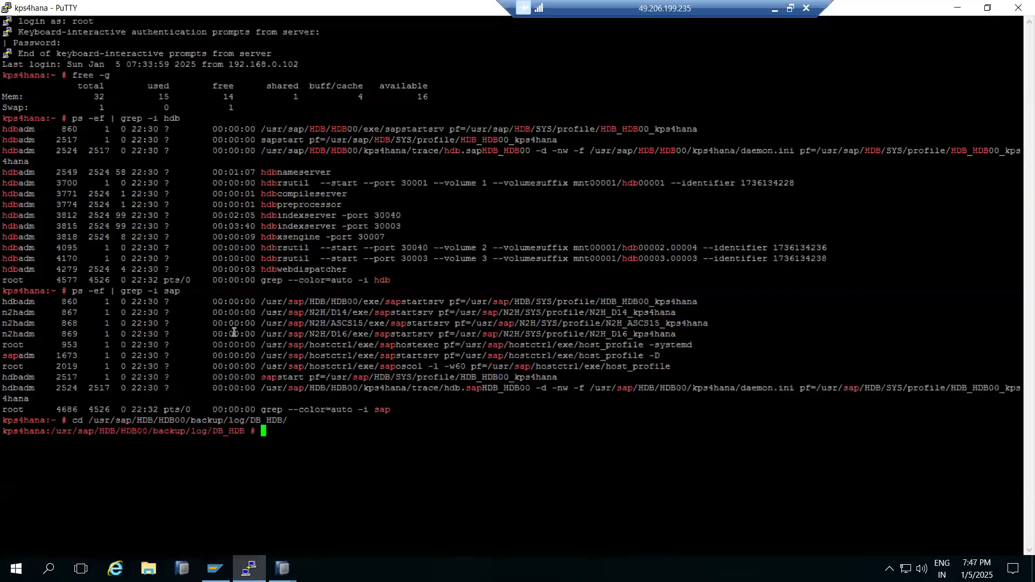
type("ls -ltr")
key("Return")
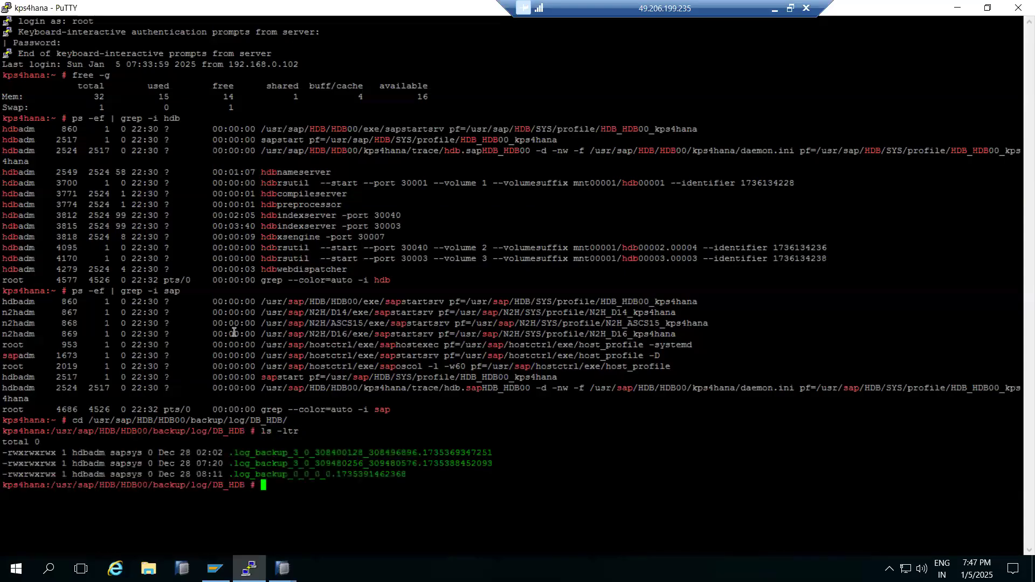
- Change to the data backup directory with cd ../../data and list its contents with ls -ltr
type("cd ../../data")
key("Return")
type("ls -ltr")
key("Return")
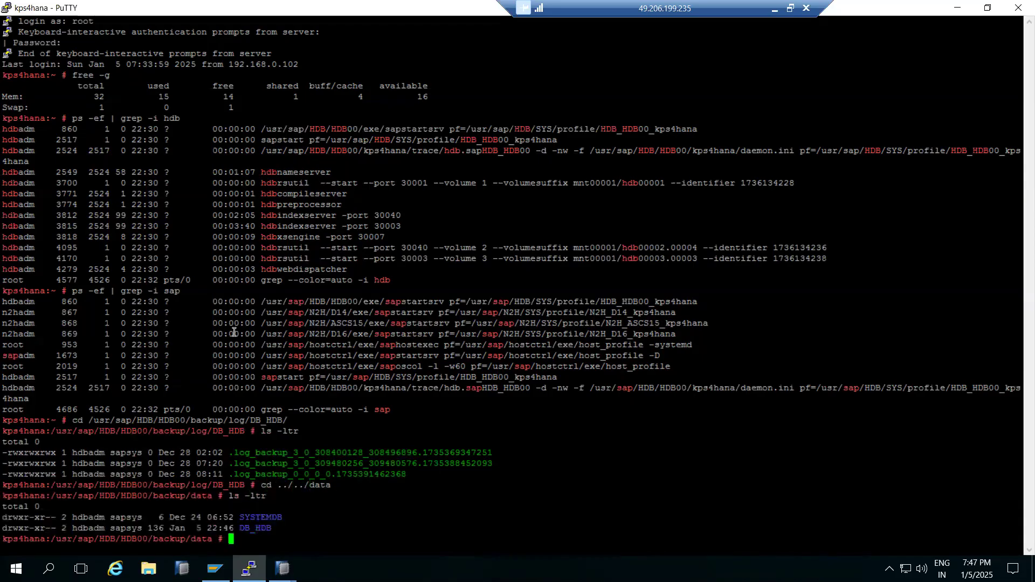
- Change to the HDB tenant's data backup directory with cd DB* and list its files with ls -ltr
type("cd DB*")
key("Return")
type("ls -ltr")
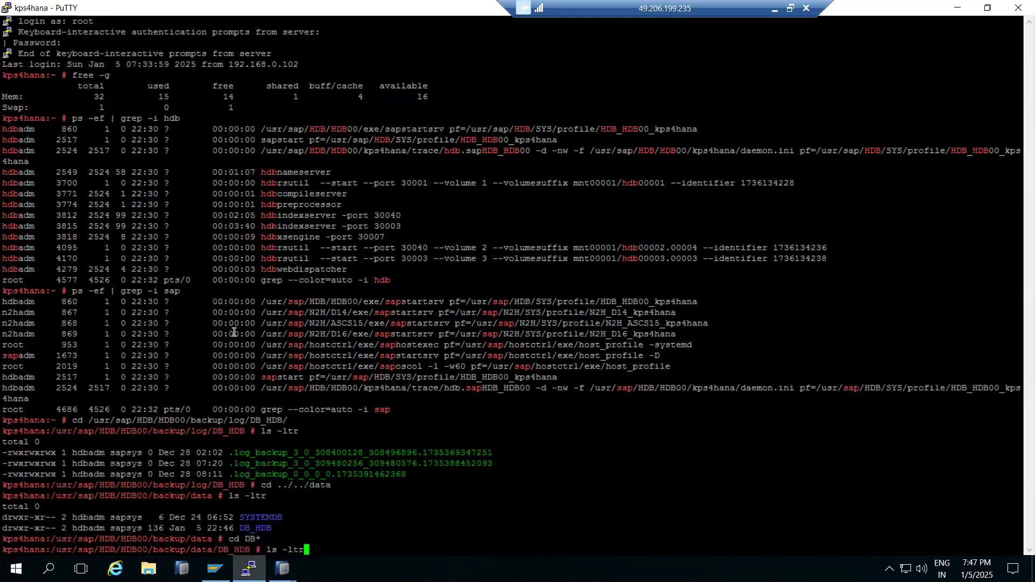
key("Return")
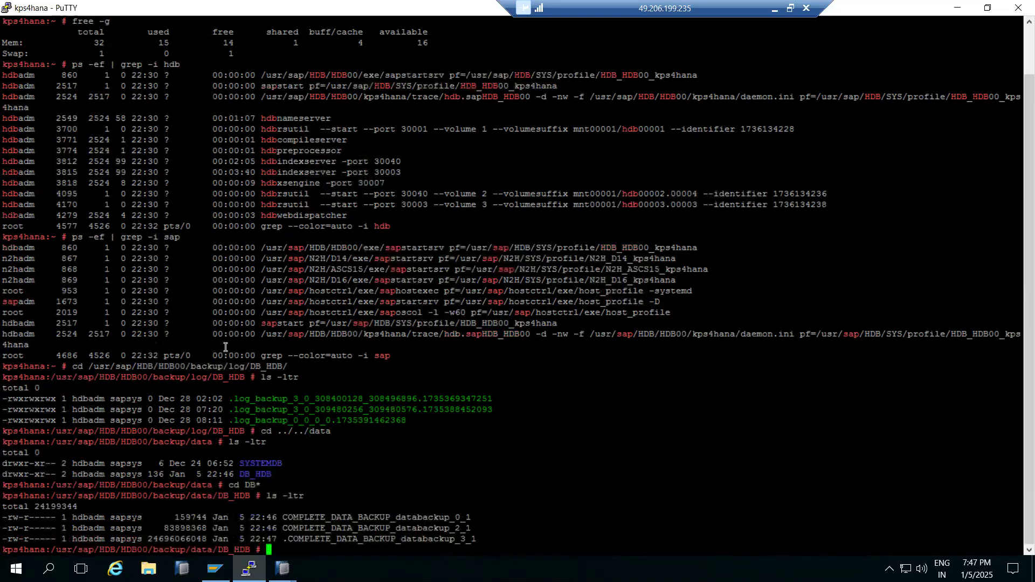
- Close the HDB tenant backup's execution summary and list the data backup files again in PuTTY with ls -ltr, highlighting the COMPLETE_DATA_BACKUP prefix
mouse_move(283, 569)
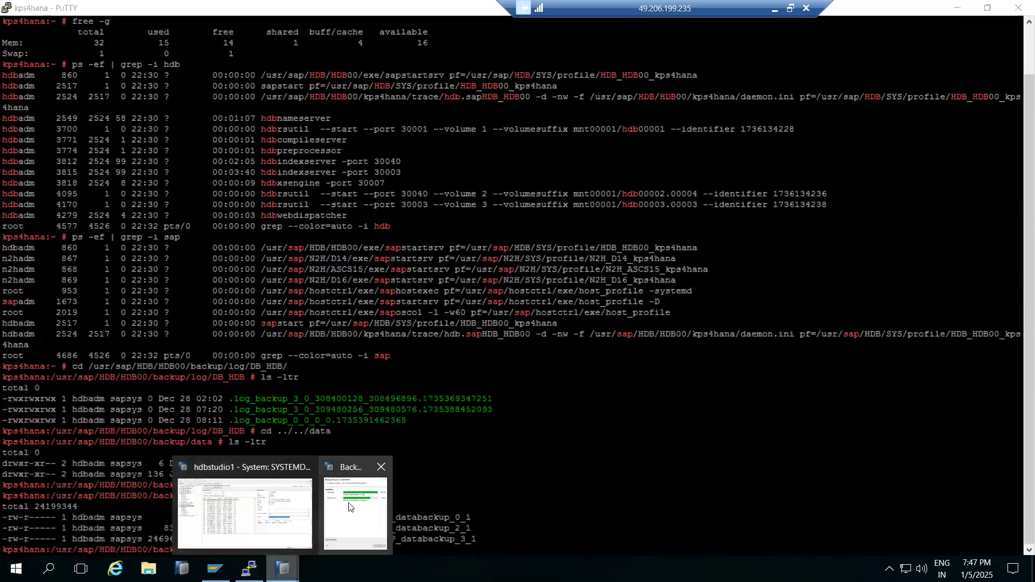
left_click(356, 504)
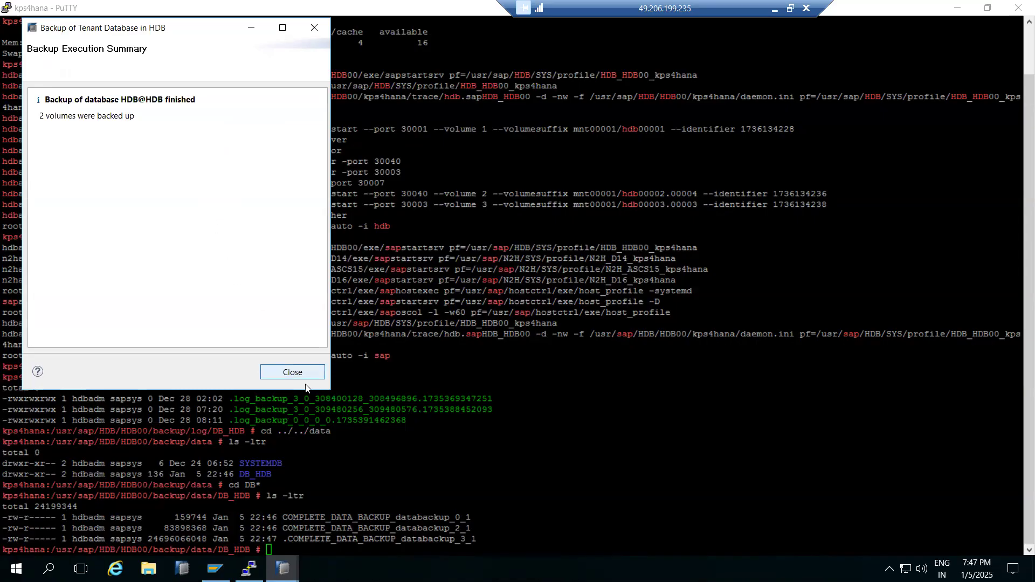
left_click(292, 373)
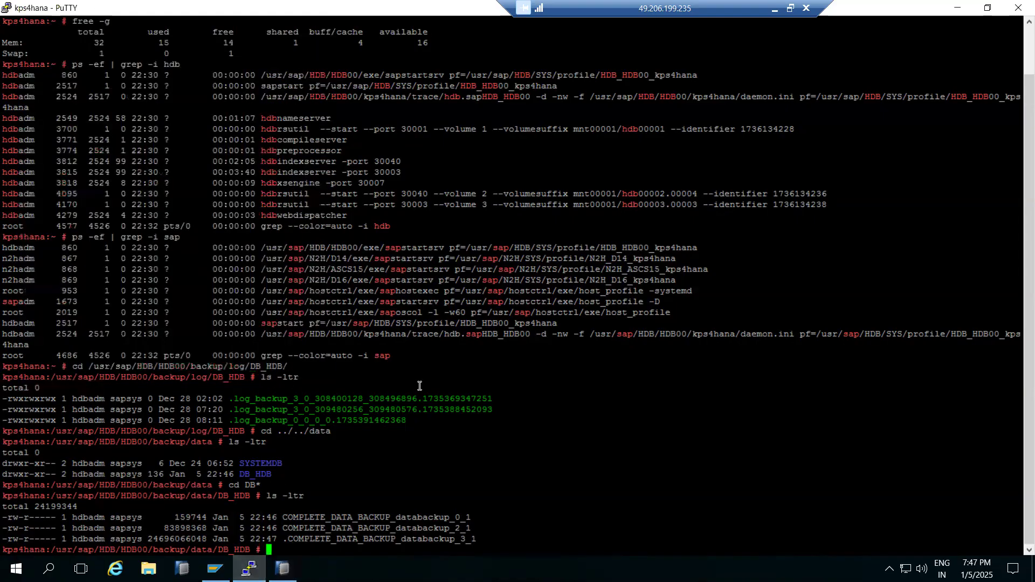
type("ls -ltr")
key("Return")
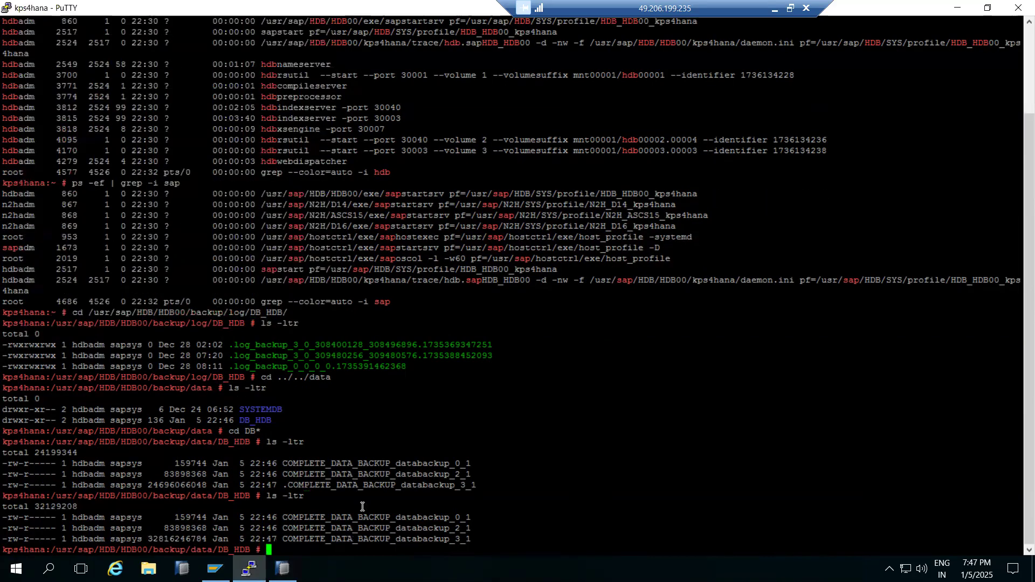
left_click_drag(283, 539, 389, 540)
- Switch to SAP HANA Studio and review the SYSTEMDB backup configuration, the refreshed HDB backup catalog and the backup overview
left_click(283, 568)
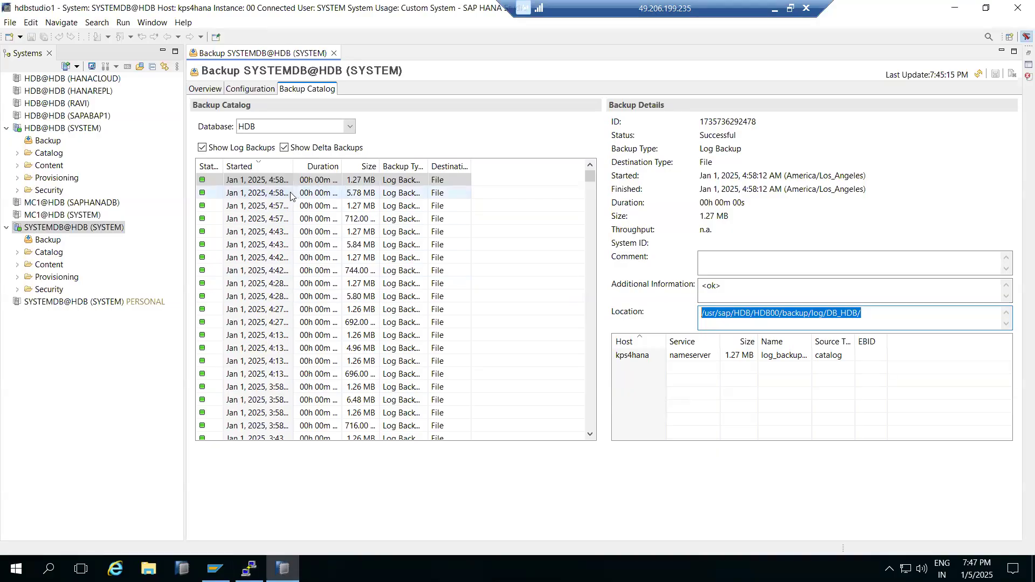
left_click(242, 91)
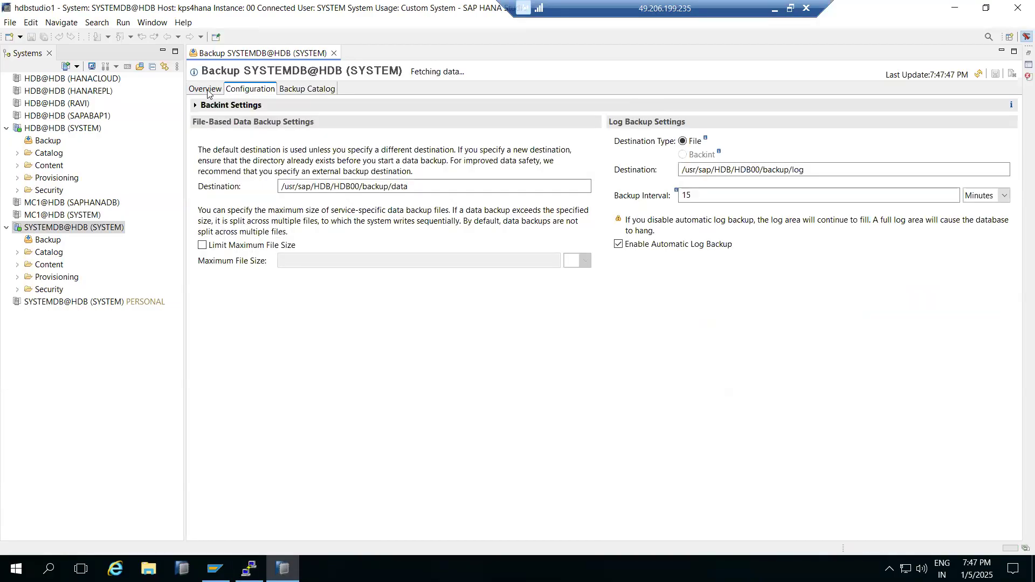
left_click(207, 90)
left_click(299, 90)
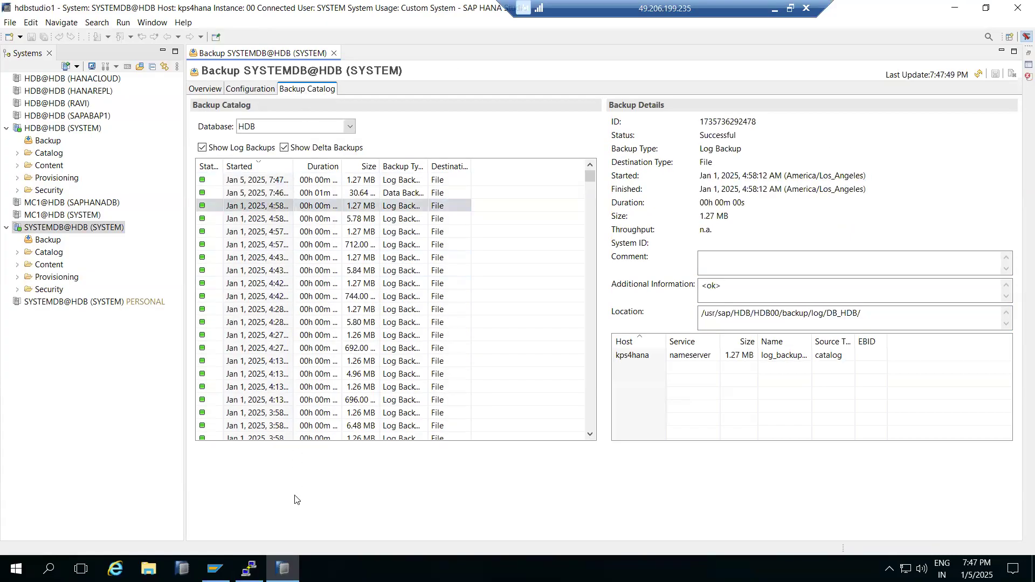
left_click(283, 569)
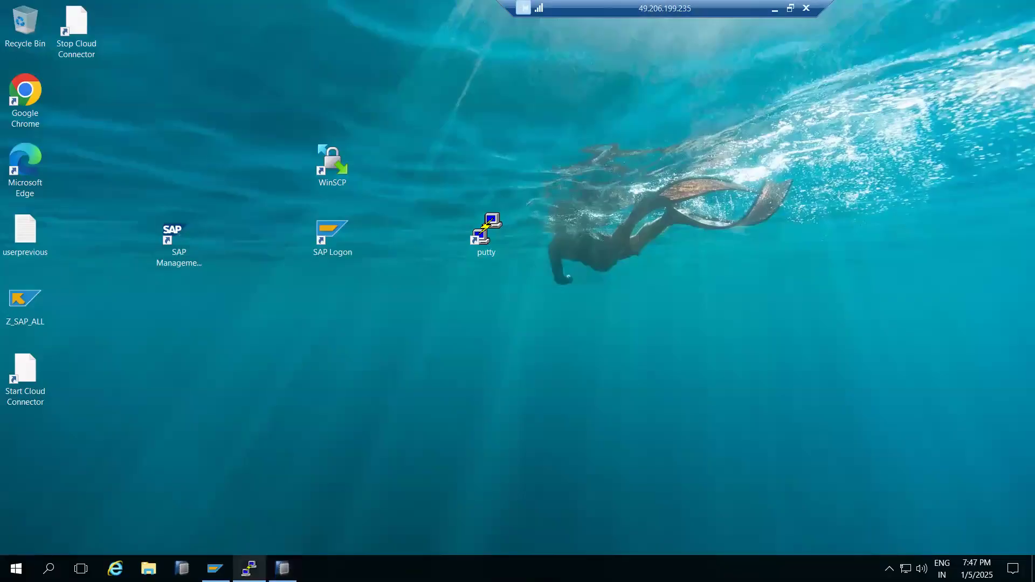
left_click(249, 569)
left_click(283, 569)
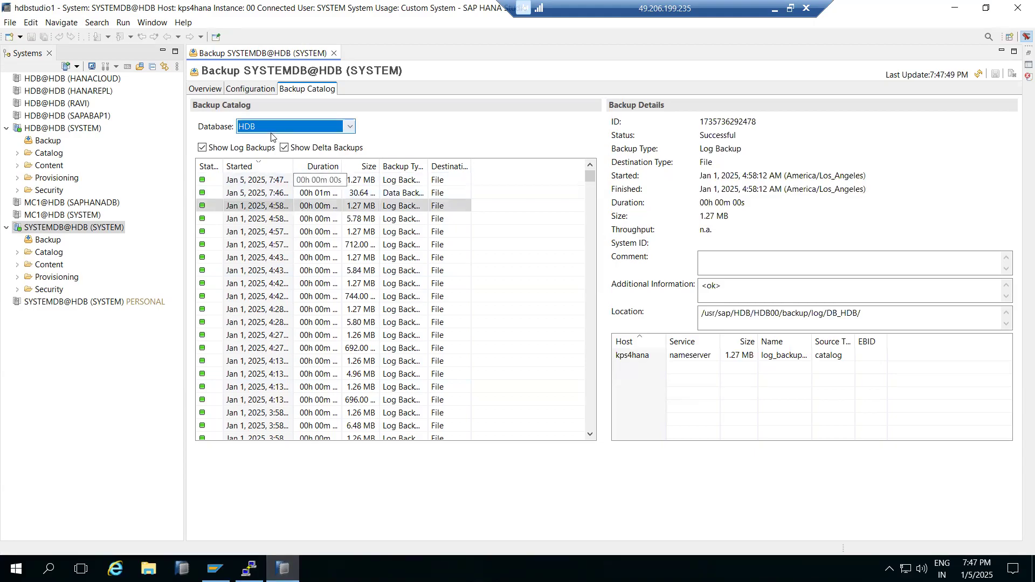
left_click(284, 147)
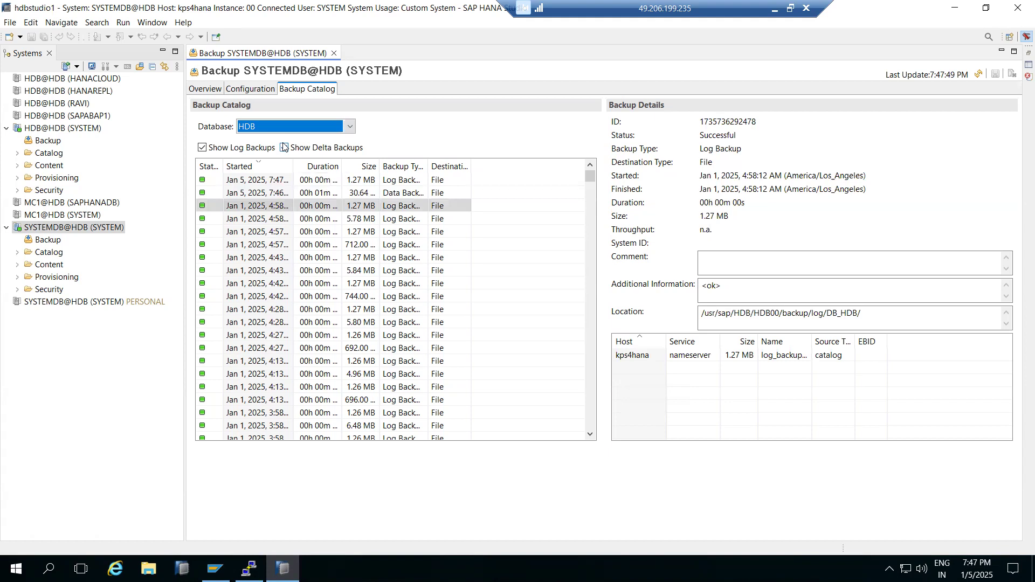
left_click(284, 147)
left_click(205, 89)
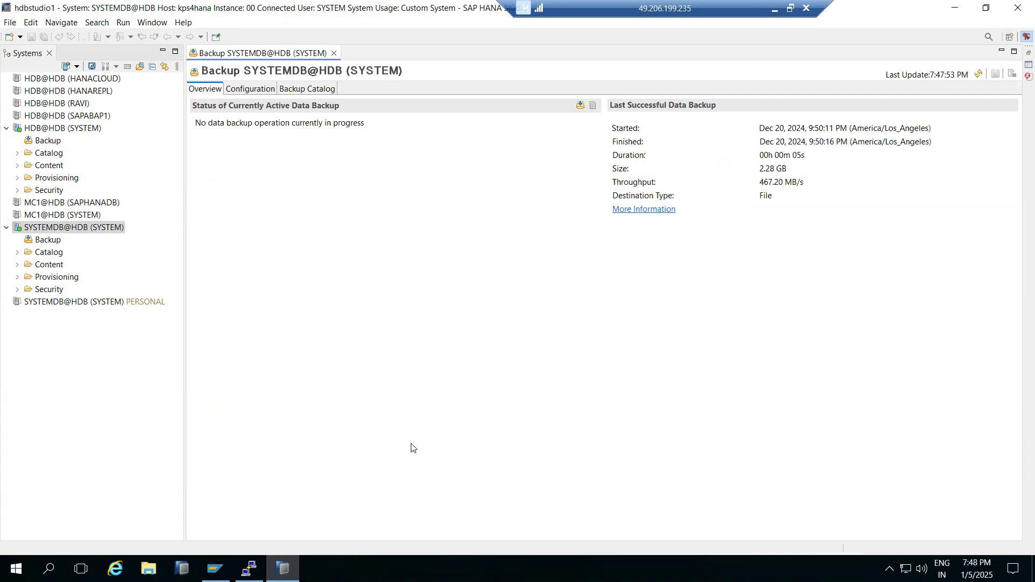
- Begin a tenant database backup from SYSTEMDB@HDB for the HDB tenant and set its destination type to Backint
right_click(36, 227)
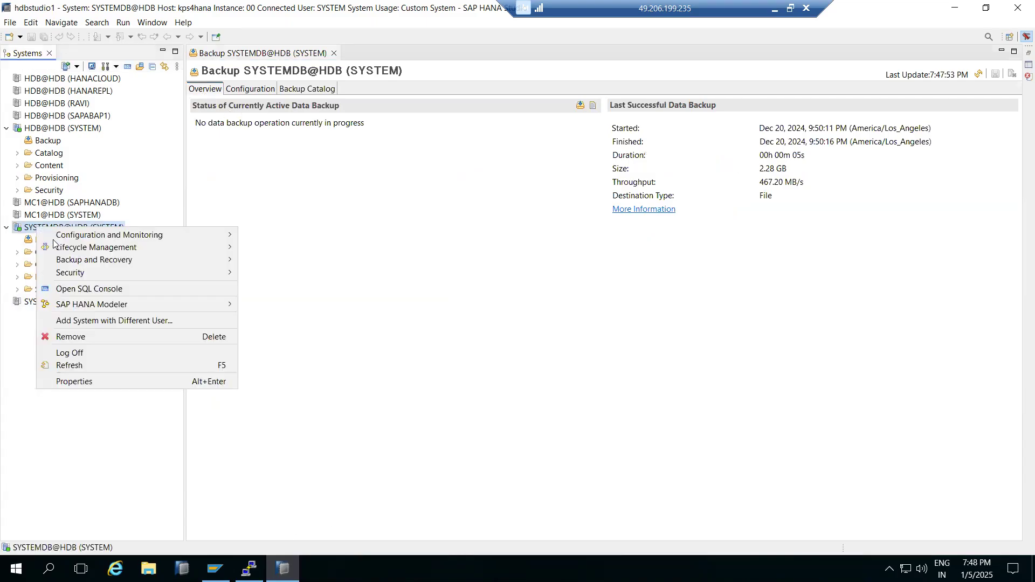
mouse_move(213, 260)
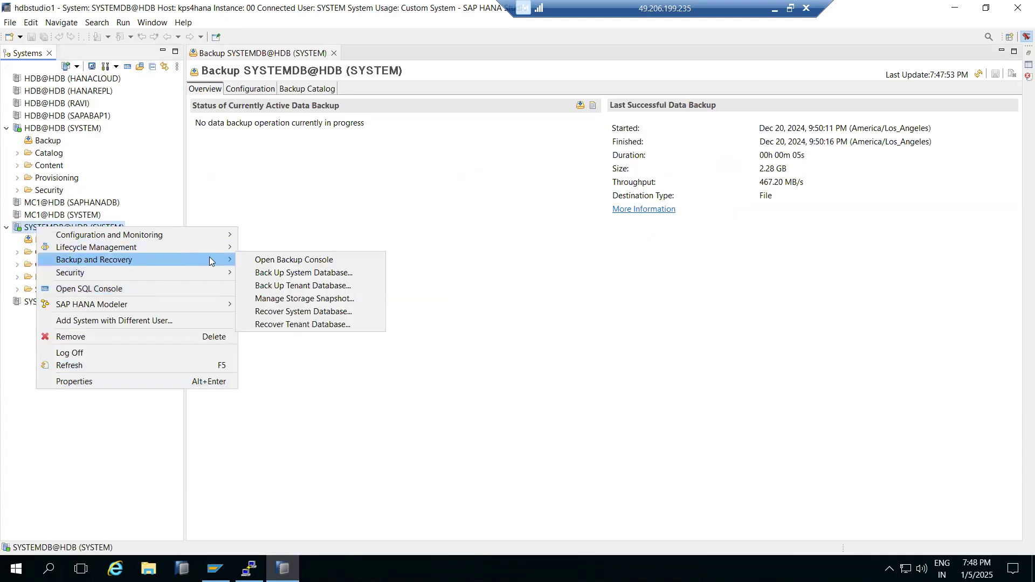
left_click(293, 287)
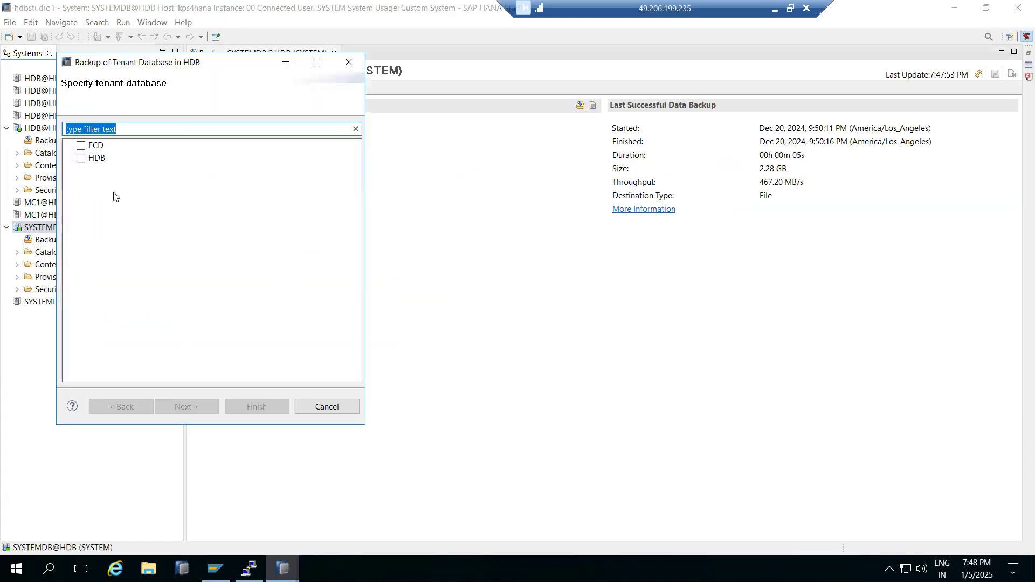
left_click(80, 158)
left_click(189, 408)
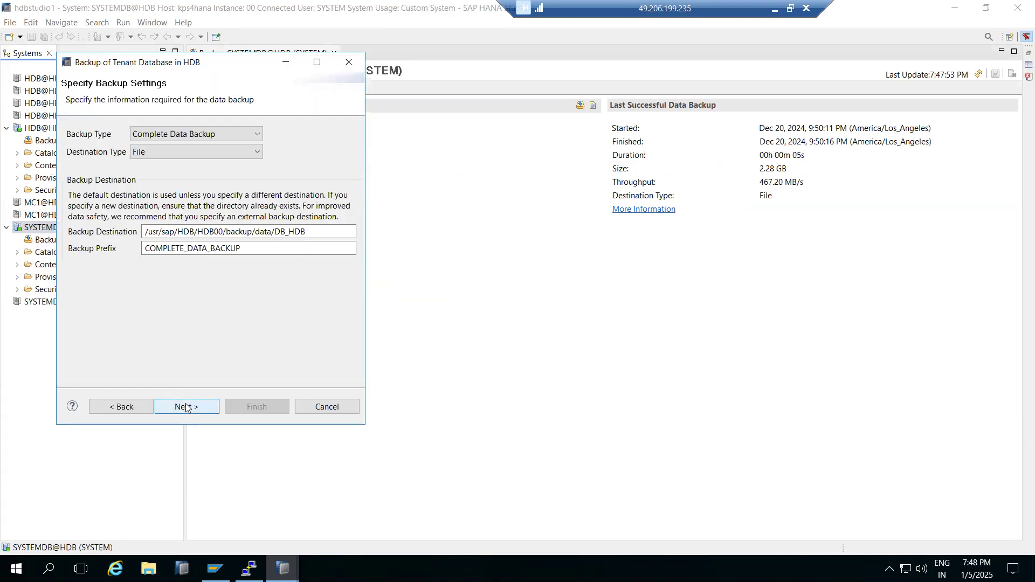
left_click(143, 155)
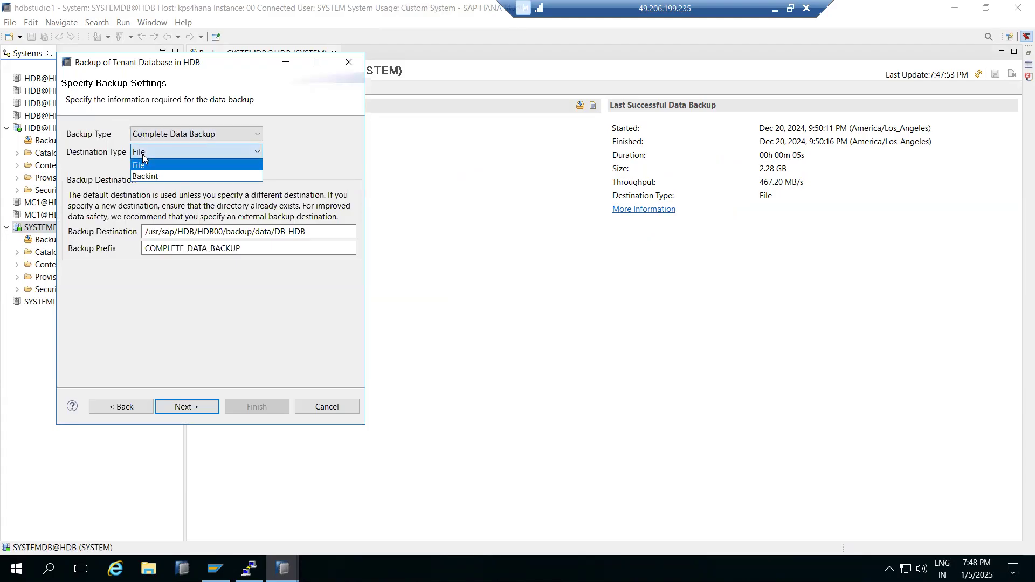
left_click(143, 175)
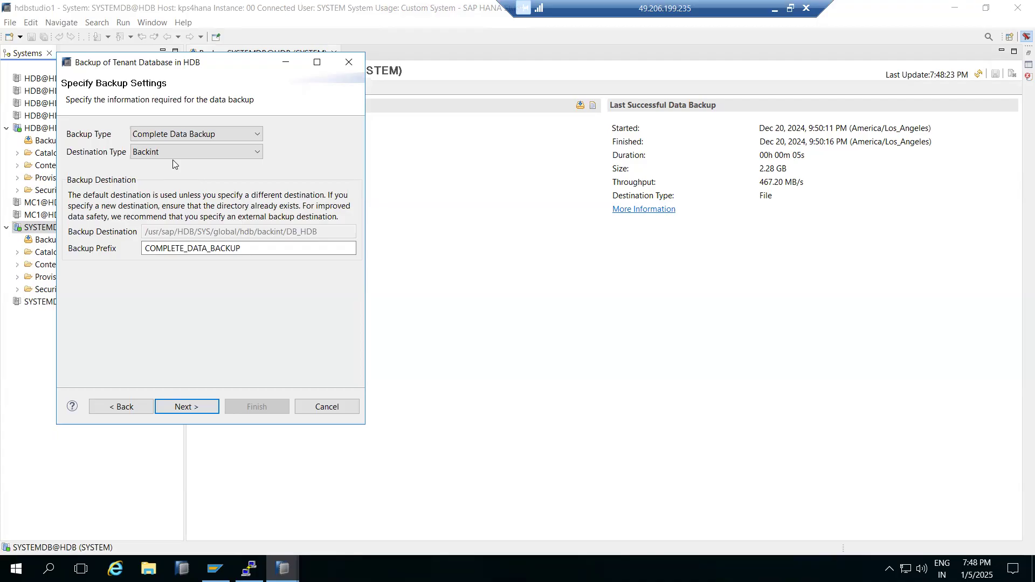
left_click_drag(185, 248, 144, 249)
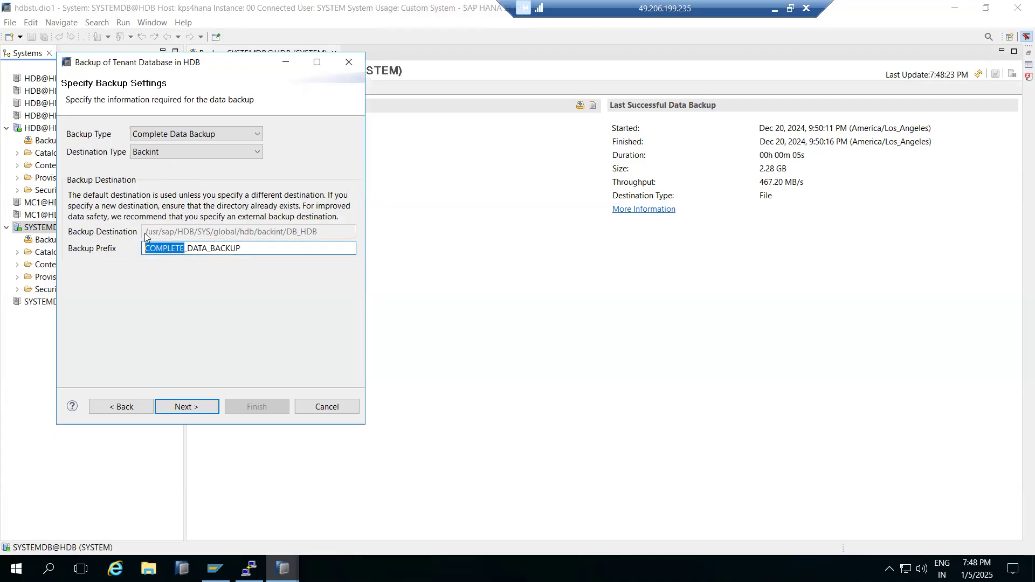
left_click_drag(174, 68, 197, 80)
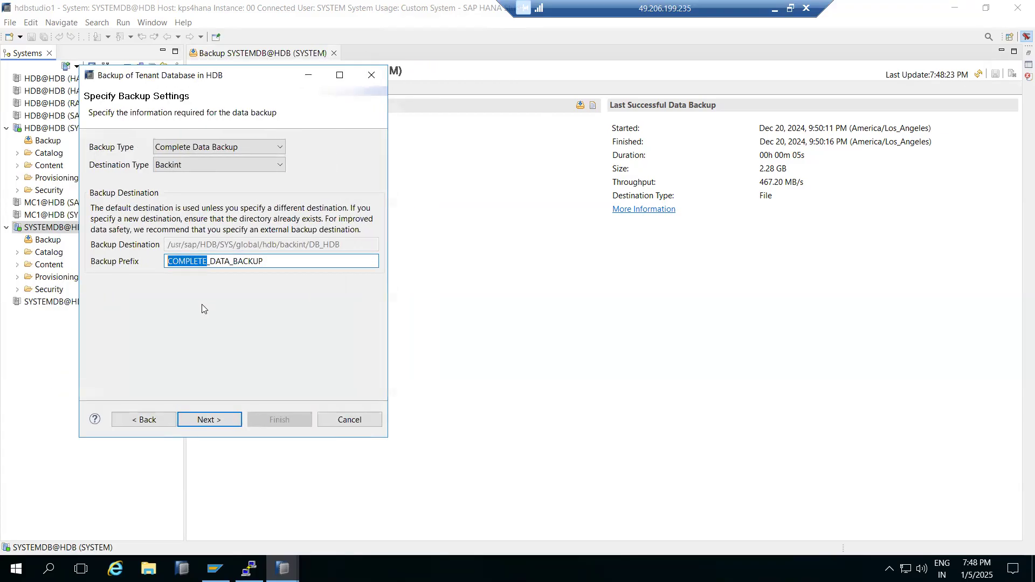
- Try to run the HDB tenant backup as an Incremental Data Backup with prefix INC_DATA_BACKUP, and close the execution summary
left_click(196, 149)
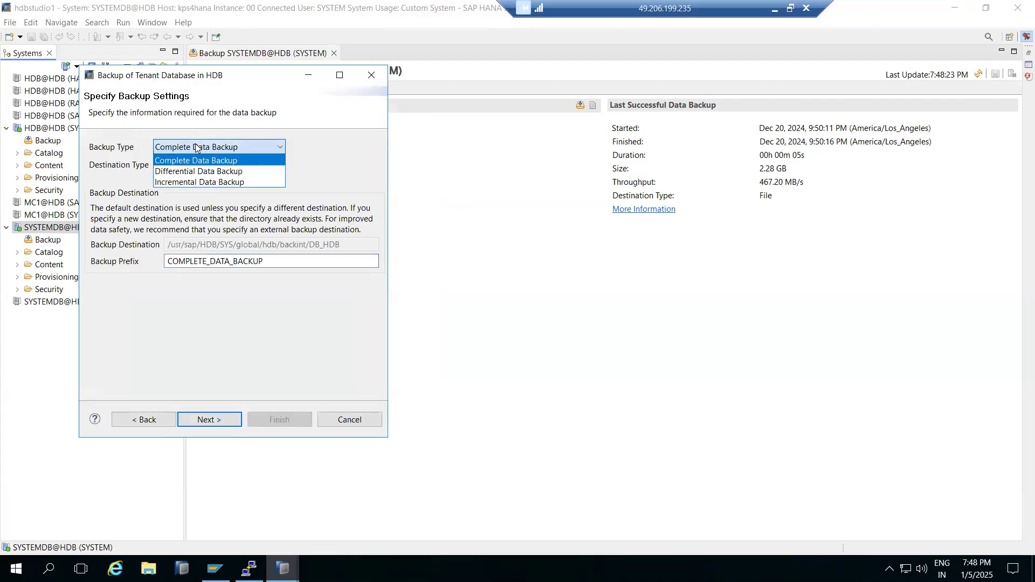
left_click(179, 182)
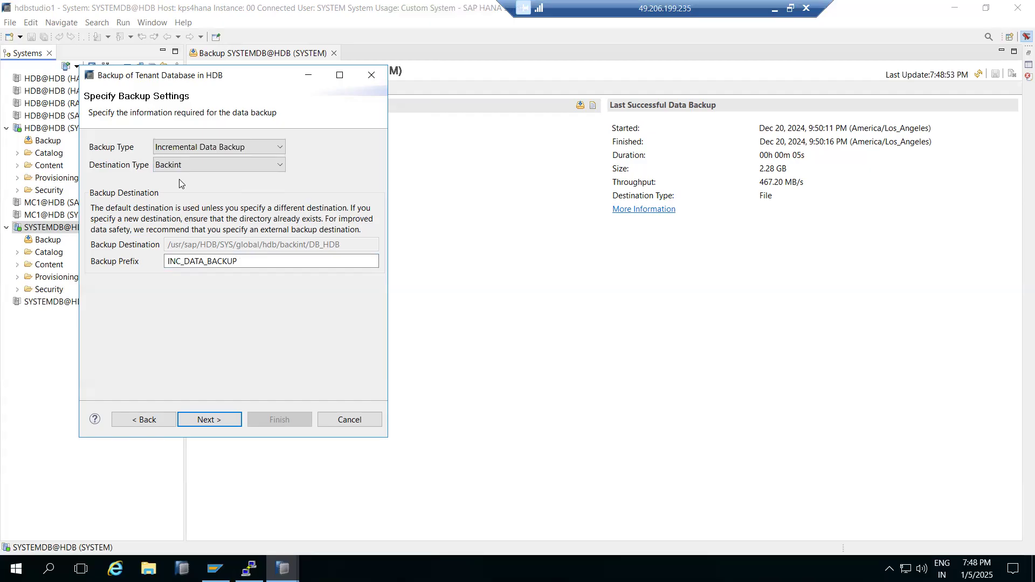
left_click(205, 419)
left_click(251, 420)
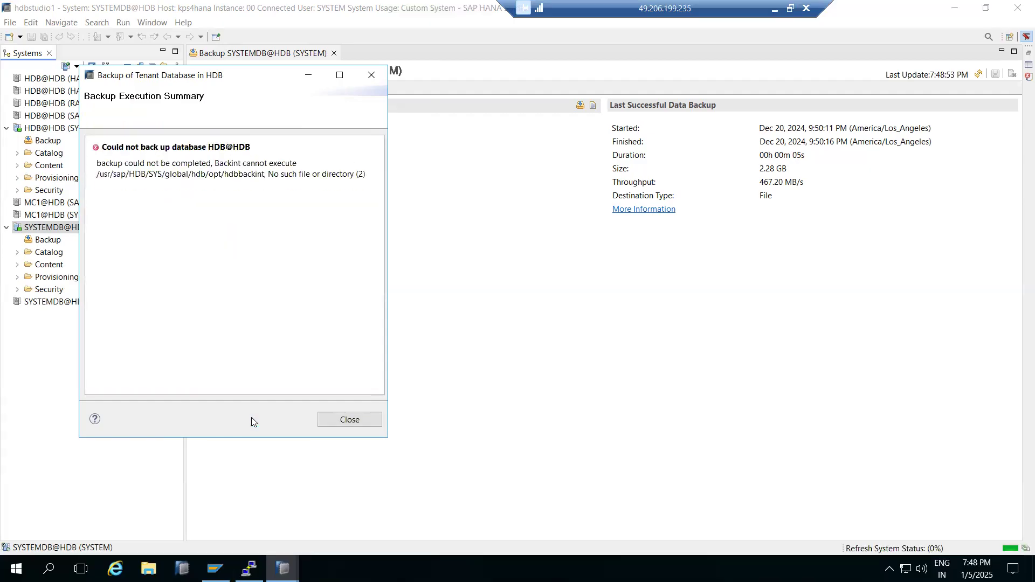
left_click(346, 419)
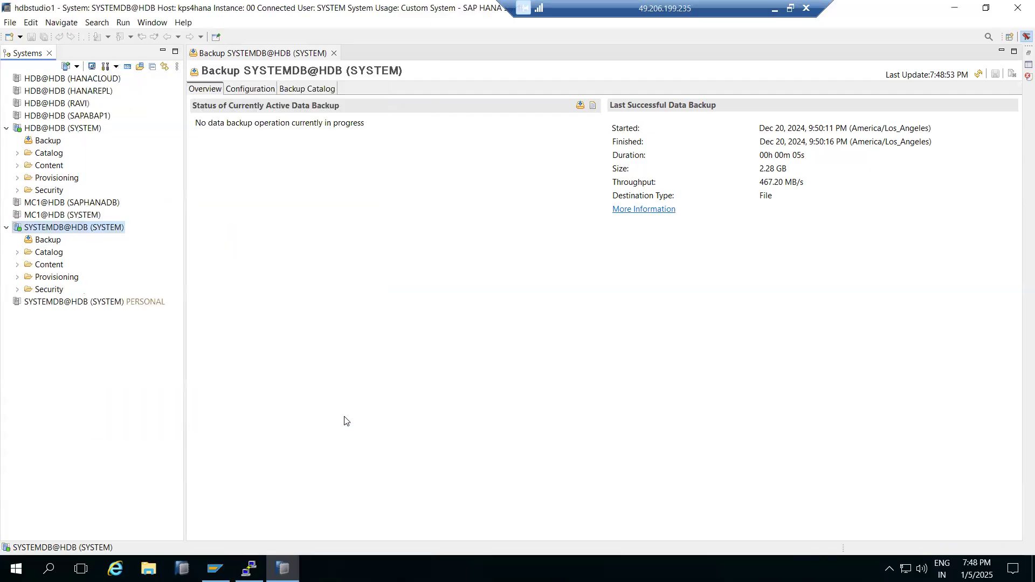
- Switch to the PuTTY session and check the server's file system usage with df -h
left_click(249, 567)
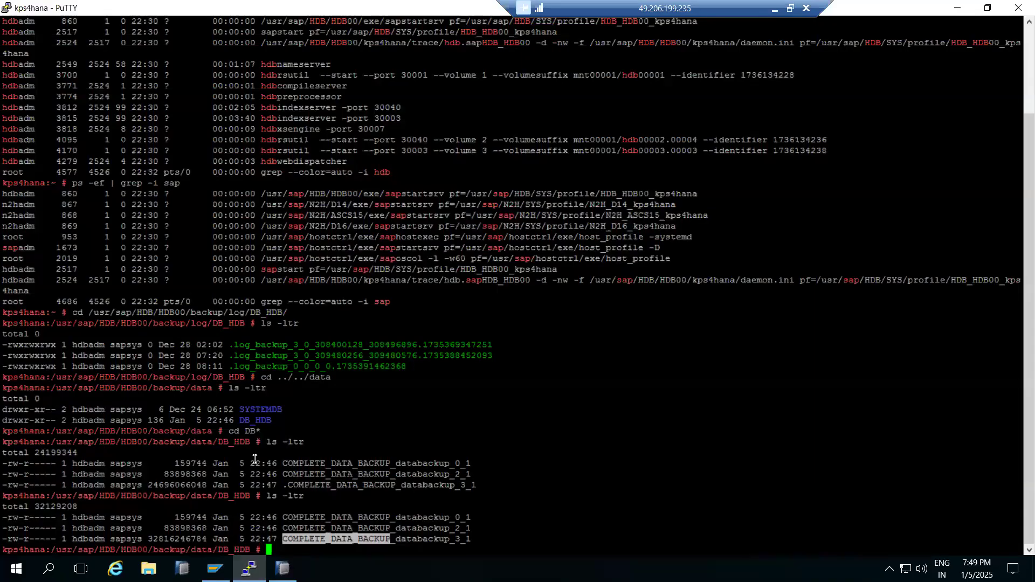
type("df -h")
key("Return")
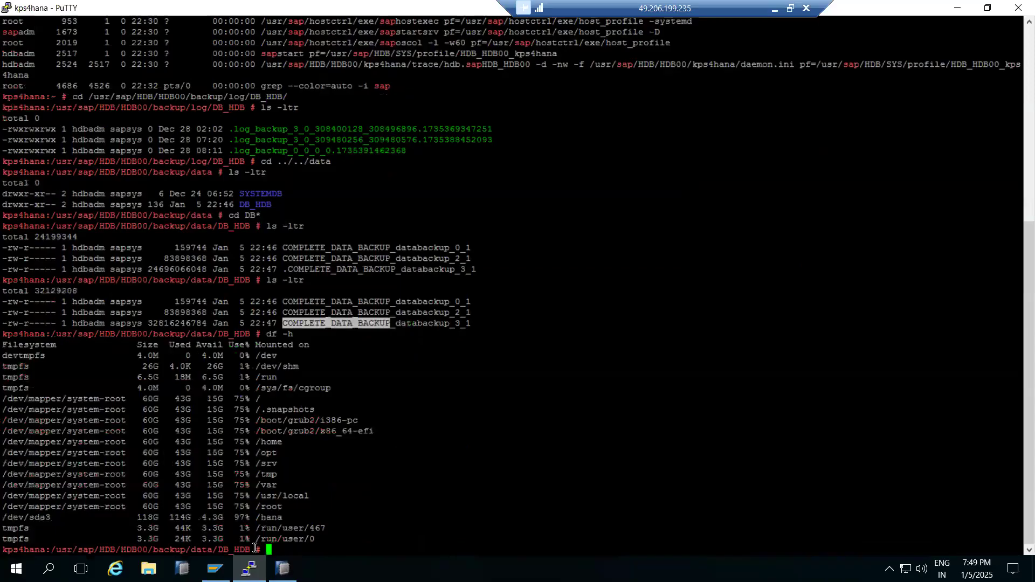
- Return to SAP HANA Studio, review the default Differential Data Backup settings for the HDB tenant, and cancel the backup wizard
left_click(249, 568)
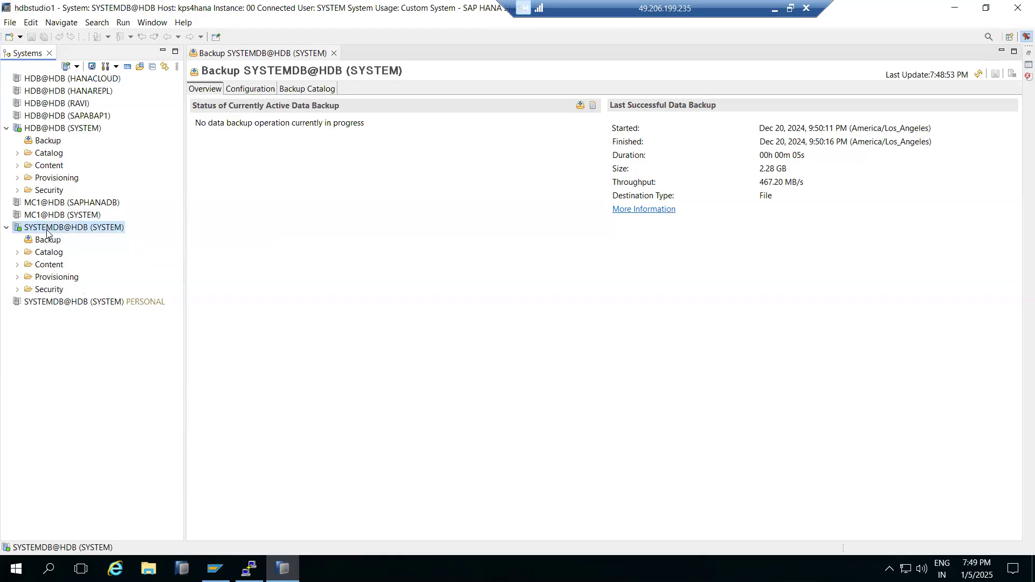
right_click(47, 232)
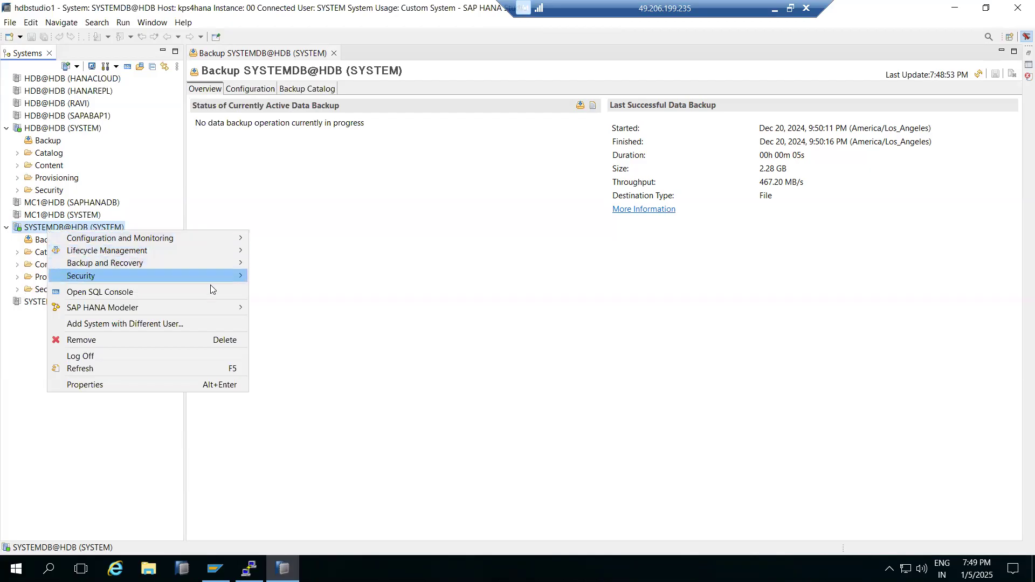
mouse_move(231, 270)
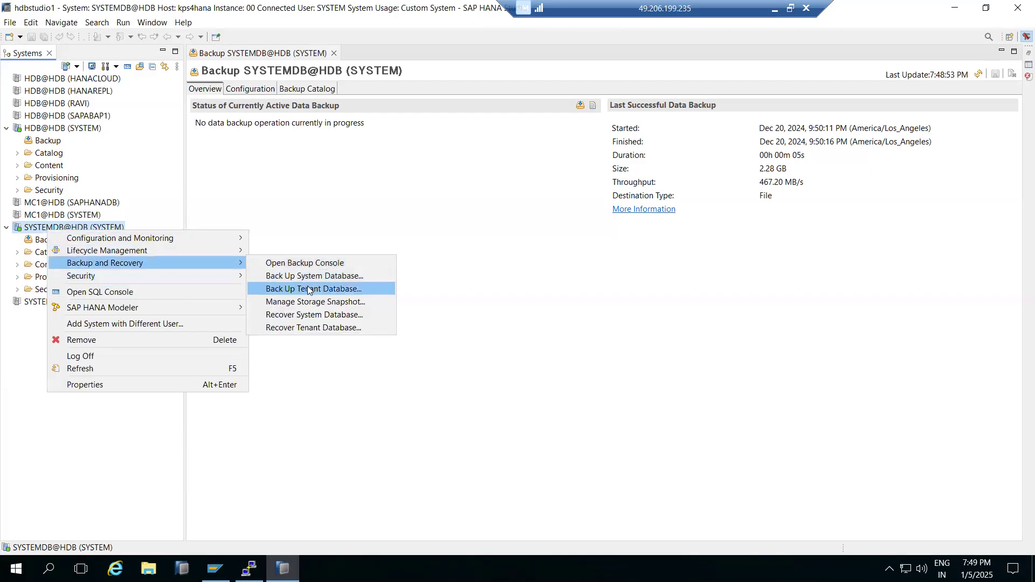
left_click(302, 285)
left_click(133, 210)
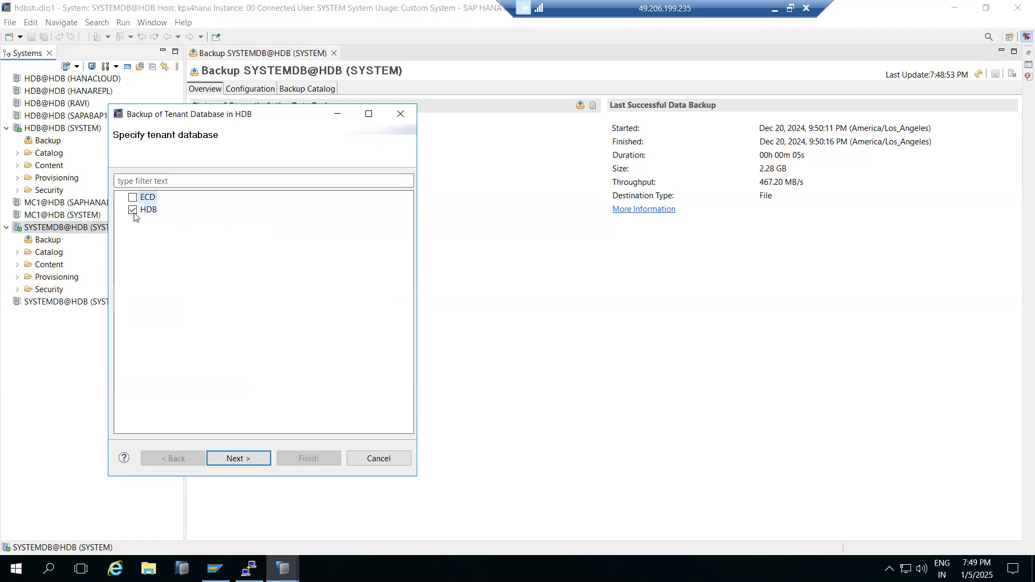
left_click(241, 459)
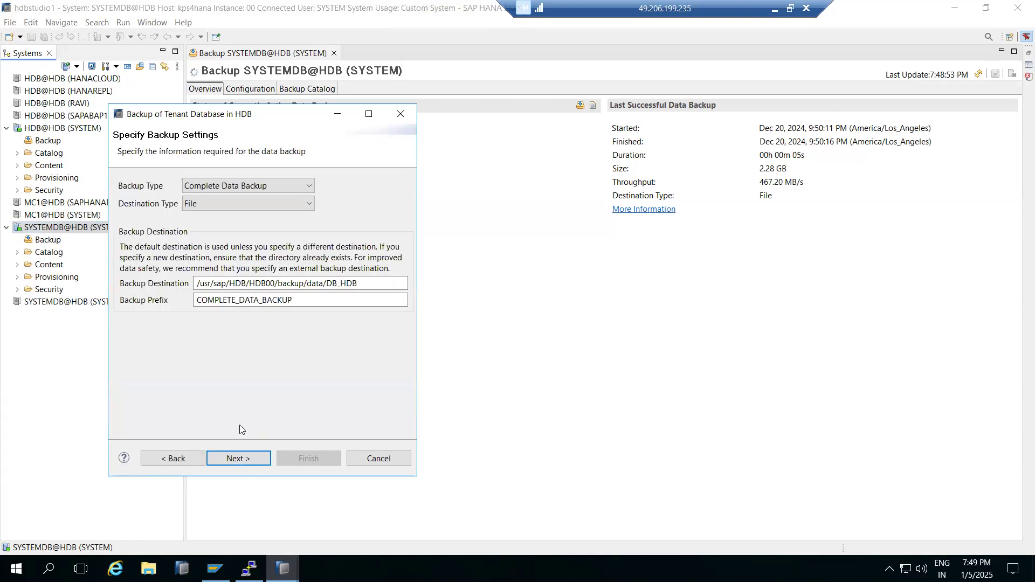
left_click(232, 188)
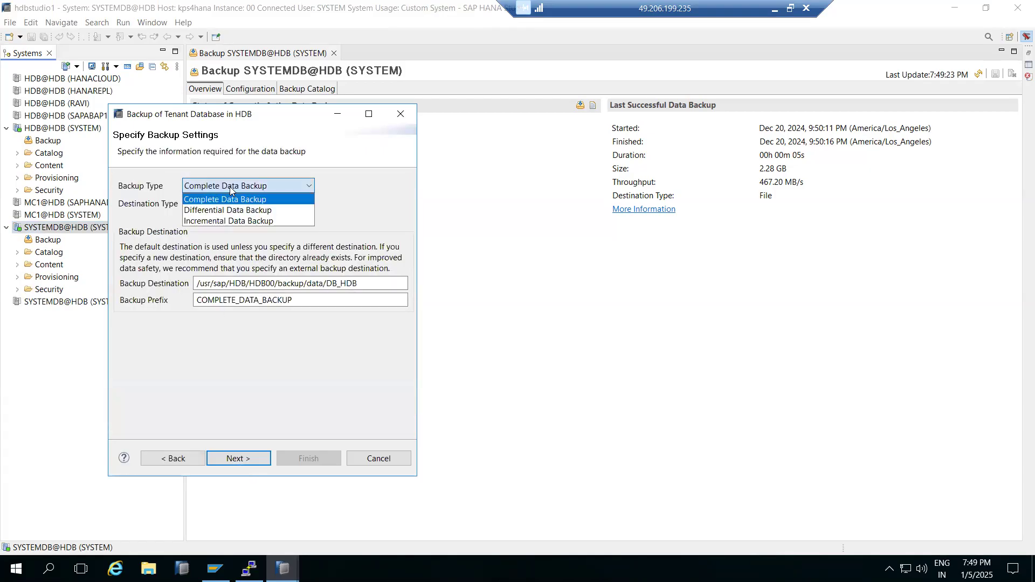
left_click(194, 210)
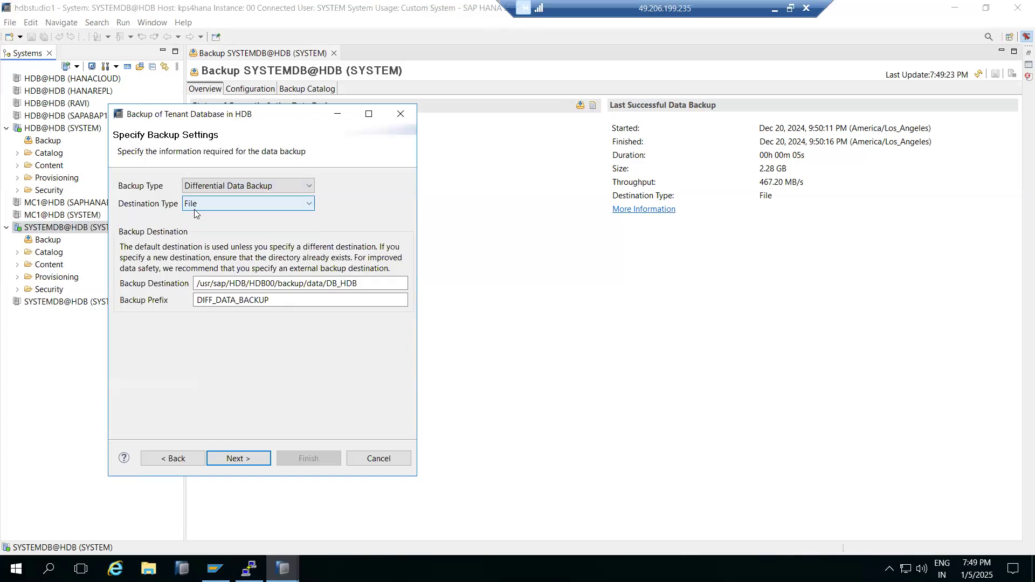
left_click(367, 459)
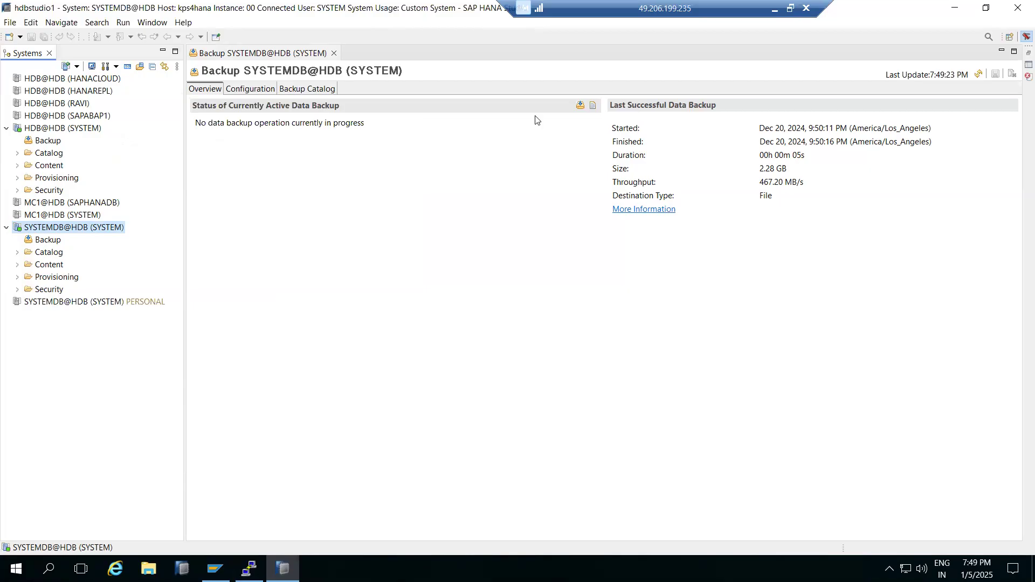
- Examine the HDB backup catalog details of the newest incremental, log and data backups, including size, times and location
left_click(309, 89)
left_click(286, 184)
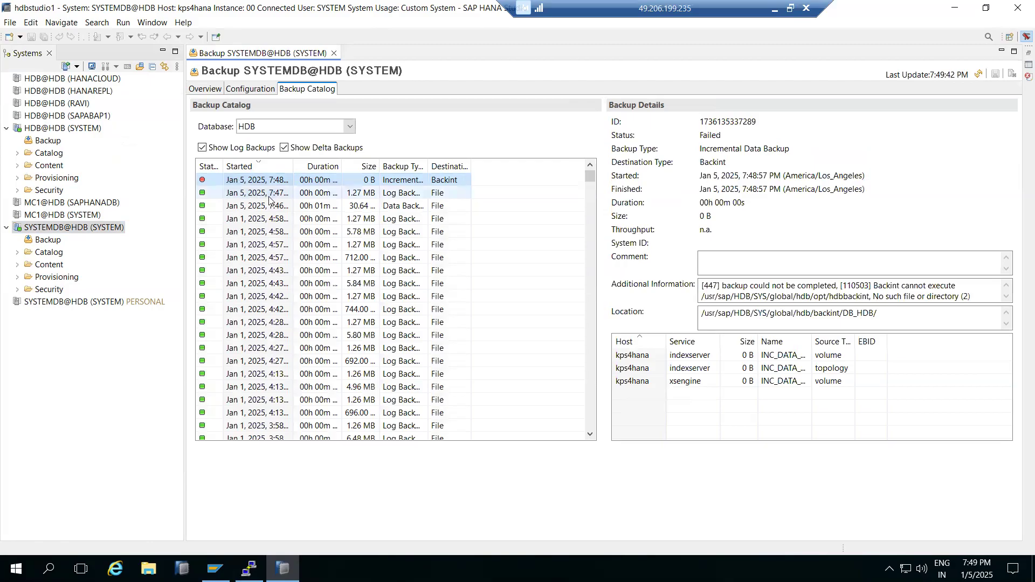
left_click(238, 199)
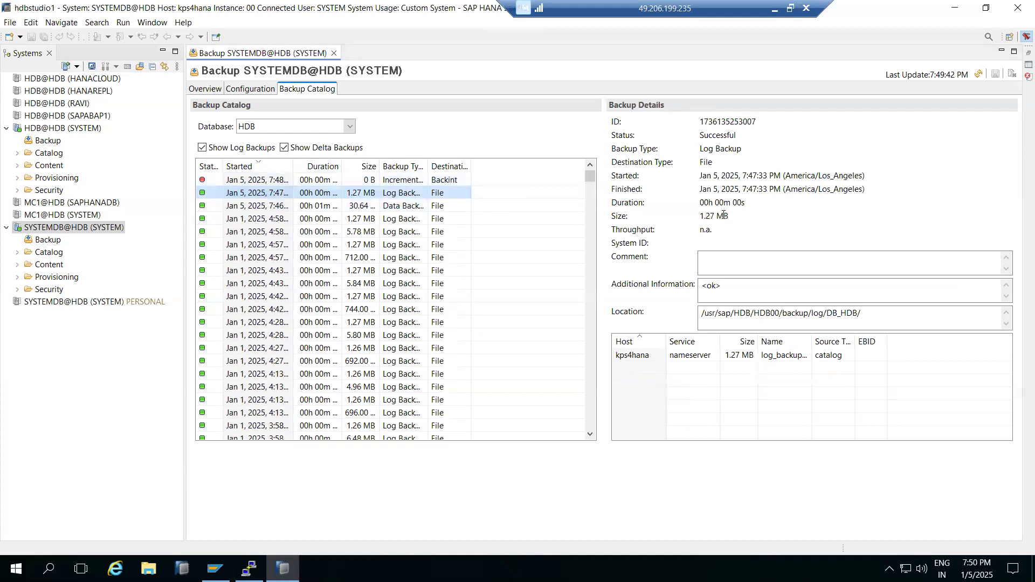
left_click(253, 208)
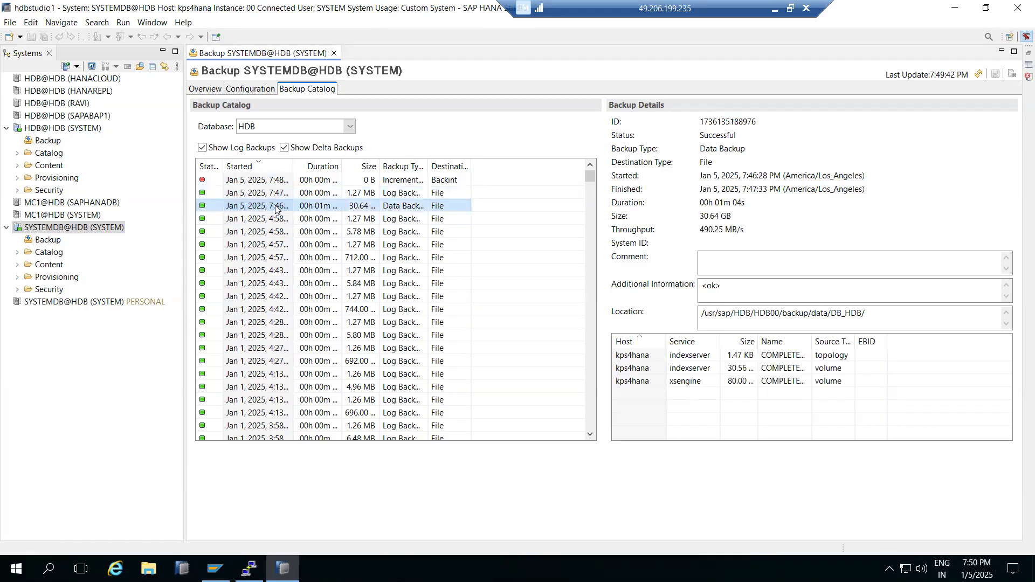
left_click_drag(703, 215, 713, 216)
left_click_drag(746, 180, 754, 193)
left_click_drag(717, 314, 783, 318)
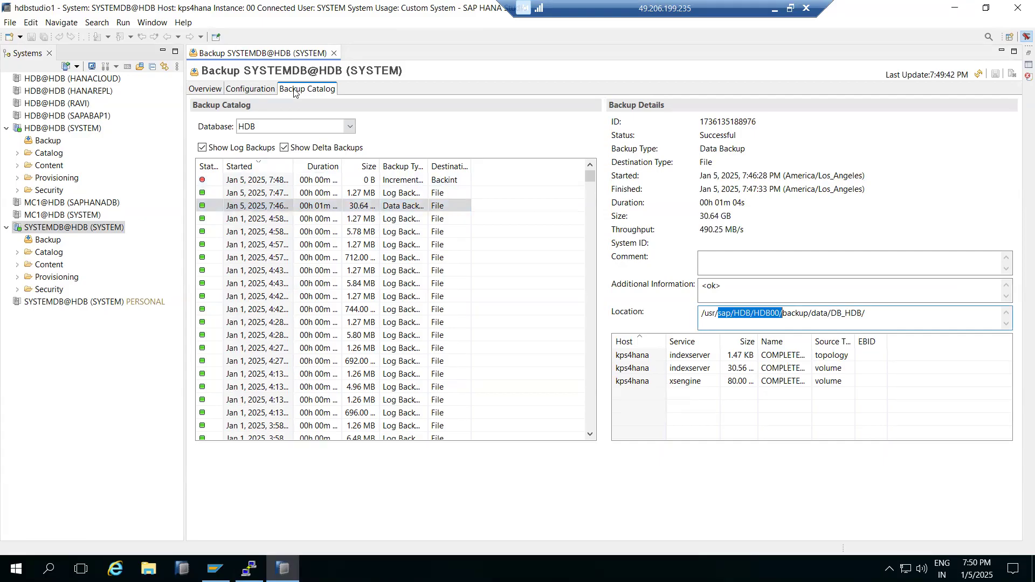
scroll(282, 384, "down", 6)
scroll(282, 384, "up", 6)
- Disable automatic log backup in the backup configuration, re-enable it, and return to the backup overview
left_click(235, 92)
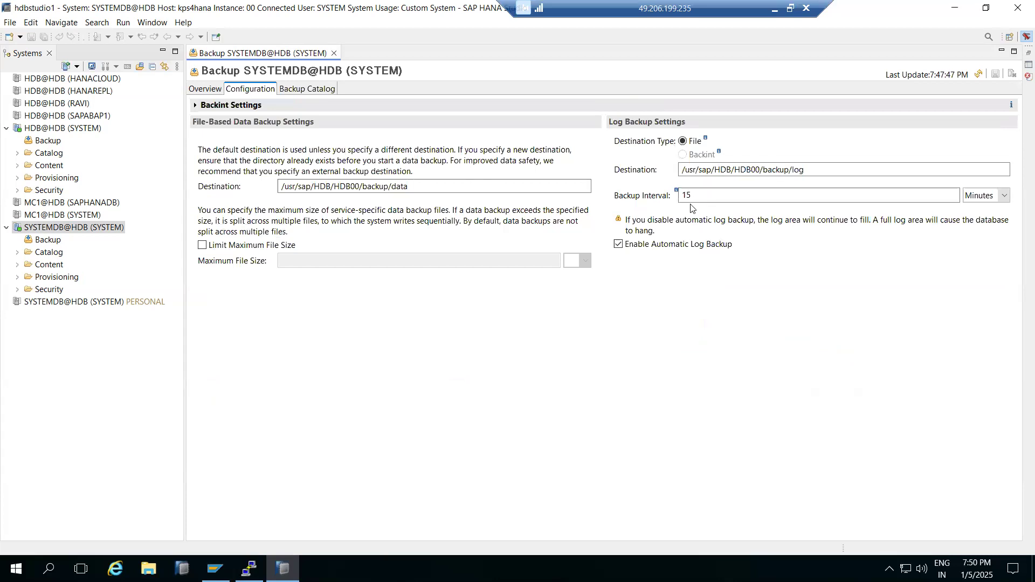
left_click(631, 245)
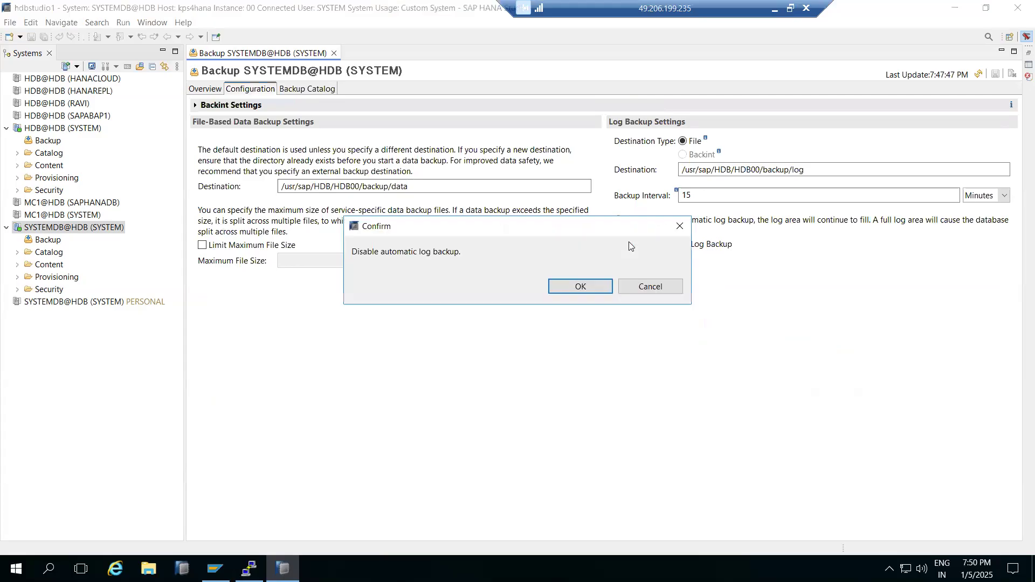
left_click(580, 286)
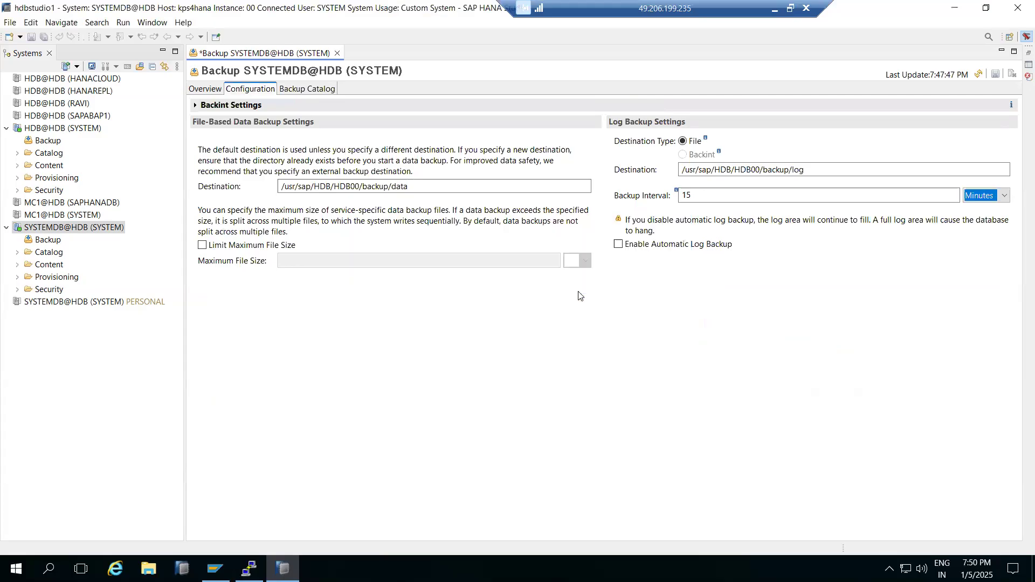
left_click(619, 246)
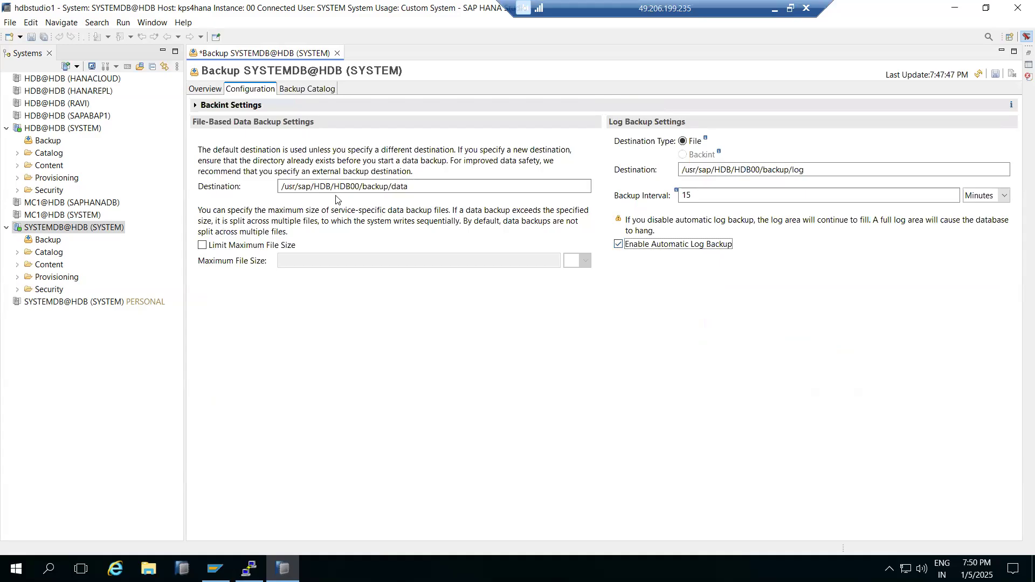
left_click(211, 92)
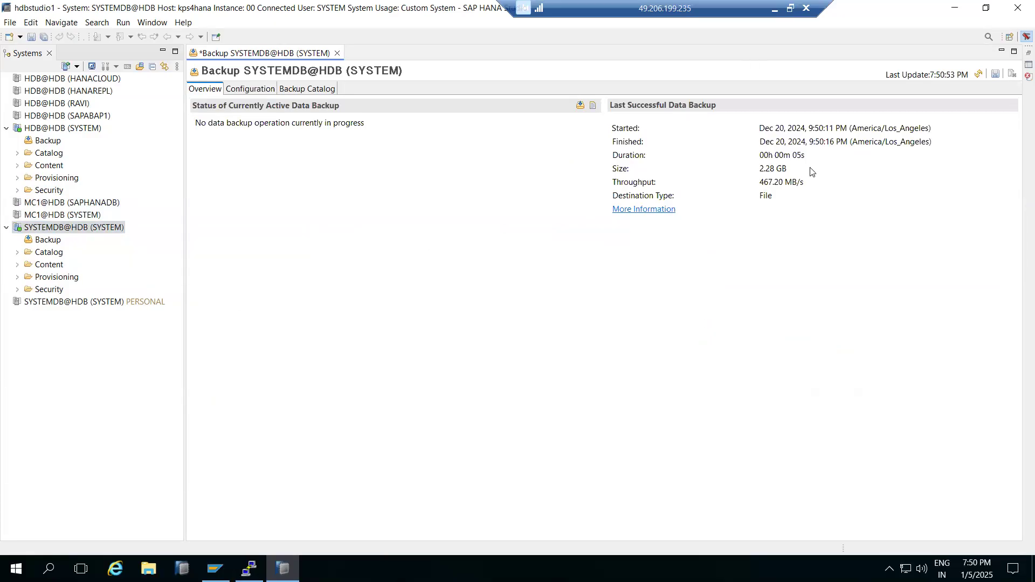
- Switch to Paint and undo the whole backup-types drawing until the canvas is blank
left_click(775, 9)
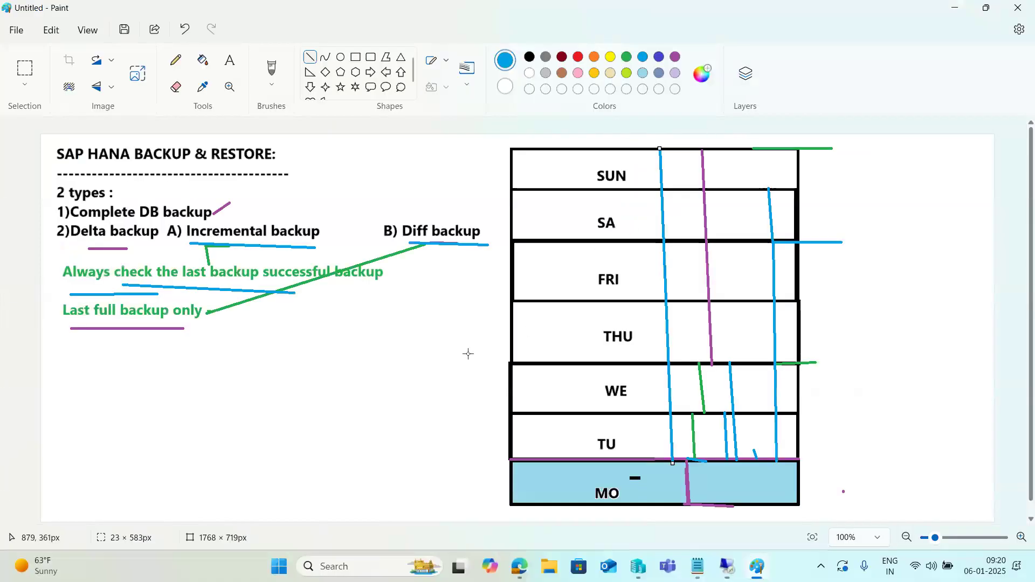
key("ctrl+z")
key("ctrl+z")
key("ctrl+z")
key("ctrl+z")
key("ctrl+z")
key("ctrl+z")
key("ctrl+z")
key("ctrl+z")
key("ctrl+z")
key("ctrl+z")
key("ctrl+z")
key("ctrl+z")
key("ctrl+z")
key("ctrl+z")
key("ctrl+z")
key("ctrl+z")
key("ctrl+z")
key("ctrl+z")
key("ctrl+z")
key("ctrl+z")
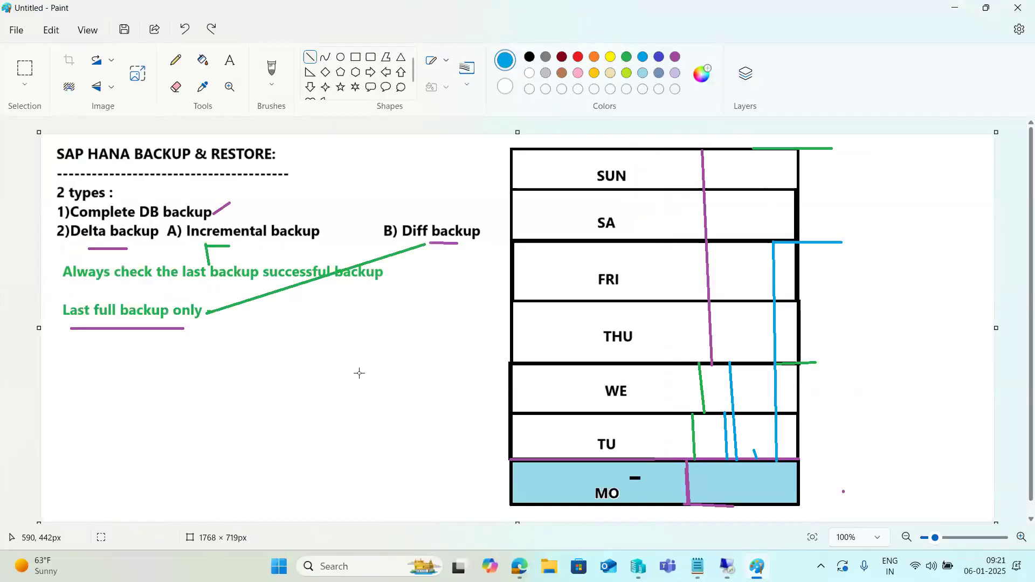
key("ctrl+z")
key("ctrl+z")
key("ctrl+z")
key("ctrl+z")
key("ctrl+z")
key("ctrl+z")
key("ctrl+z")
key("ctrl+z")
key("ctrl+z")
key("ctrl+z")
key("ctrl+z")
key("ctrl+z")
key("ctrl+z")
key("ctrl+z")
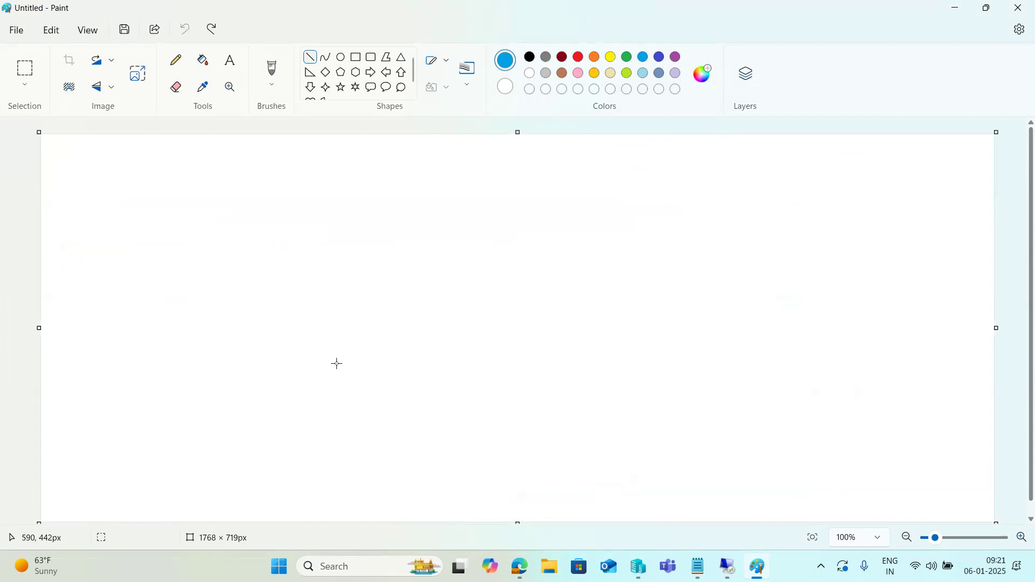
- Draw a wide blue rectangle along the canvas's upper edge and a narrower, taller rectangle below it
left_click(356, 57)
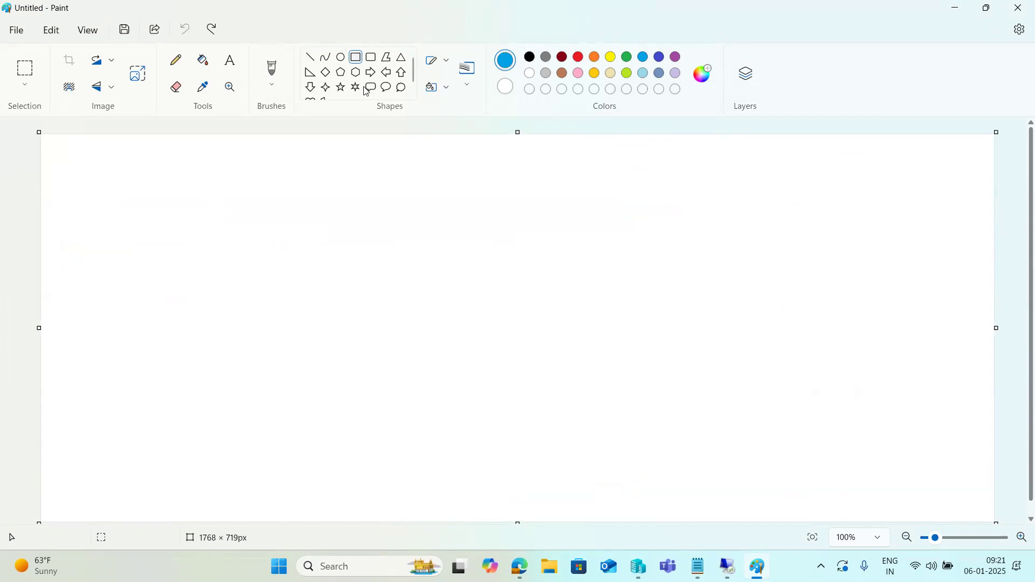
left_click_drag(395, 142, 739, 199)
left_click_drag(484, 284, 675, 432)
- Add the text label /hana/data inside the lower rectangle
left_click(229, 59)
left_click(480, 169)
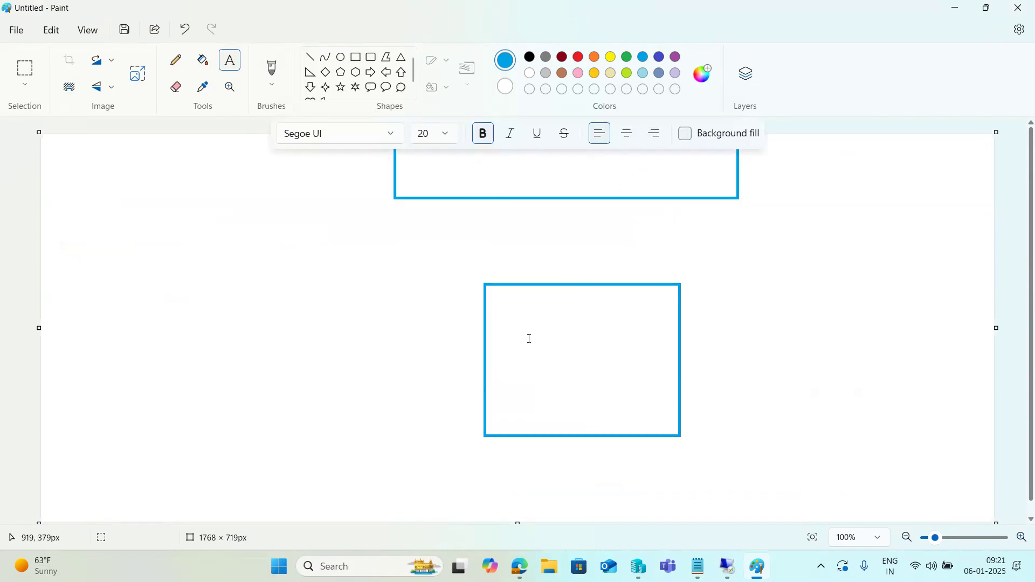
left_click(514, 328)
type("/")
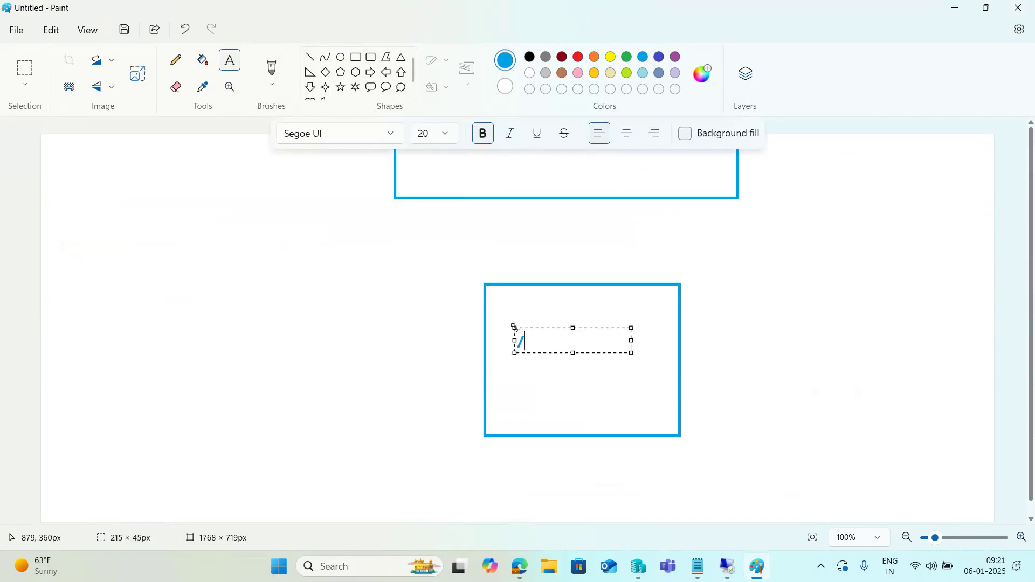
type("hana/data")
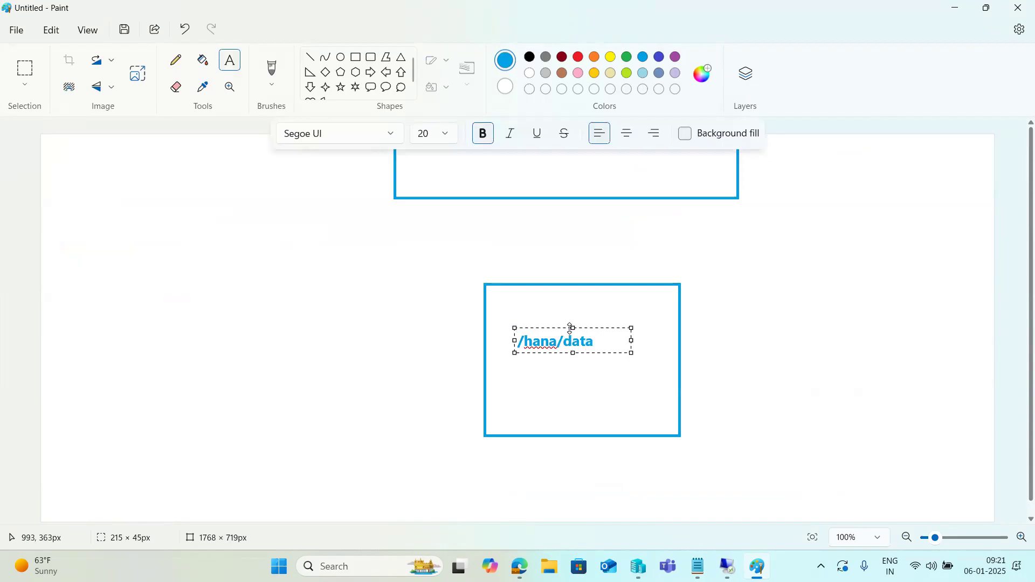
- Draw two lines from the /hana/data label: a diagonal of about 107 × 95 px inside the box and one of about 674 × 182 px toward the canvas's upper right
left_click(309, 57)
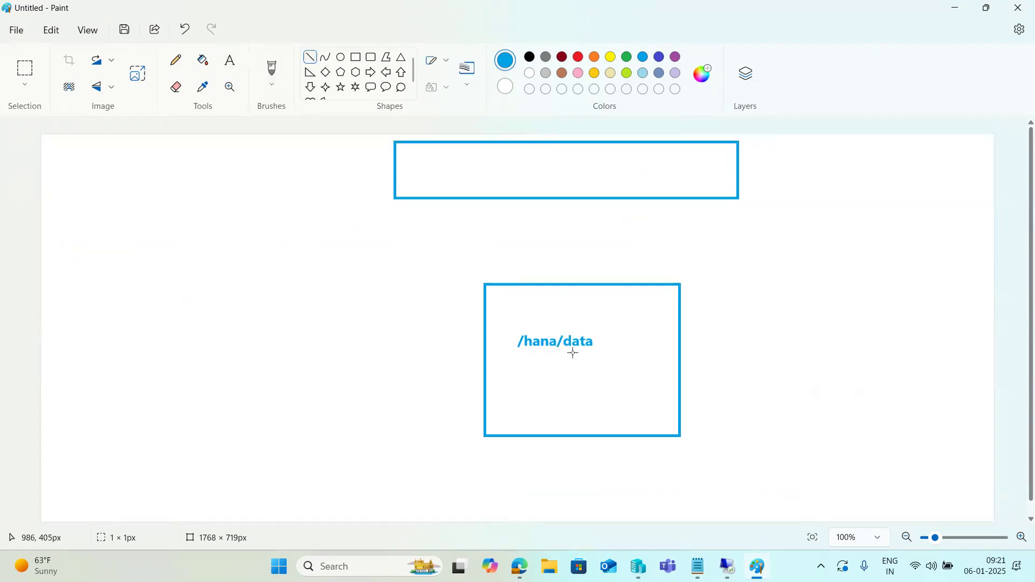
left_click_drag(573, 354, 516, 403)
left_click_drag(516, 403, 515, 404)
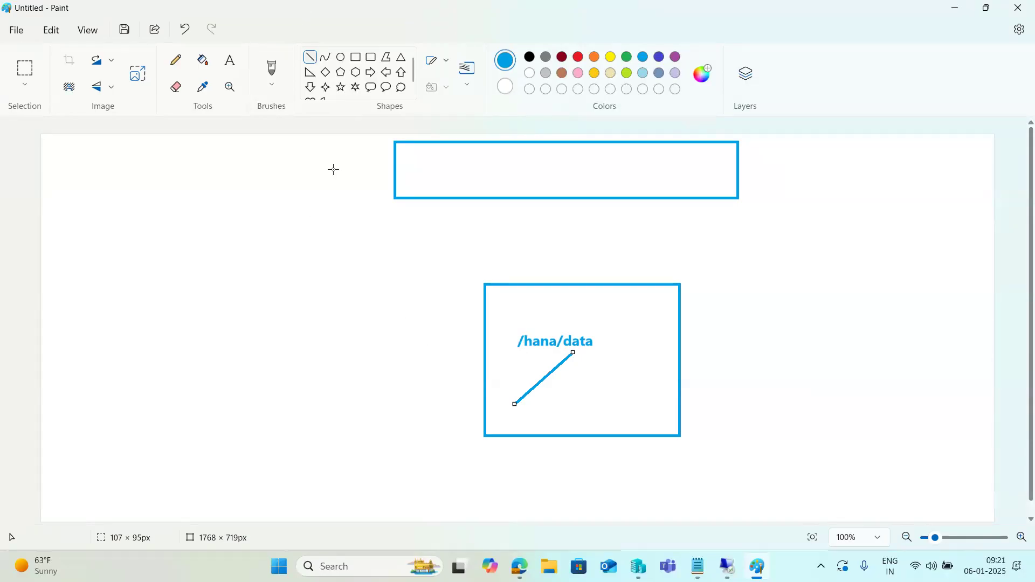
left_click(659, 412)
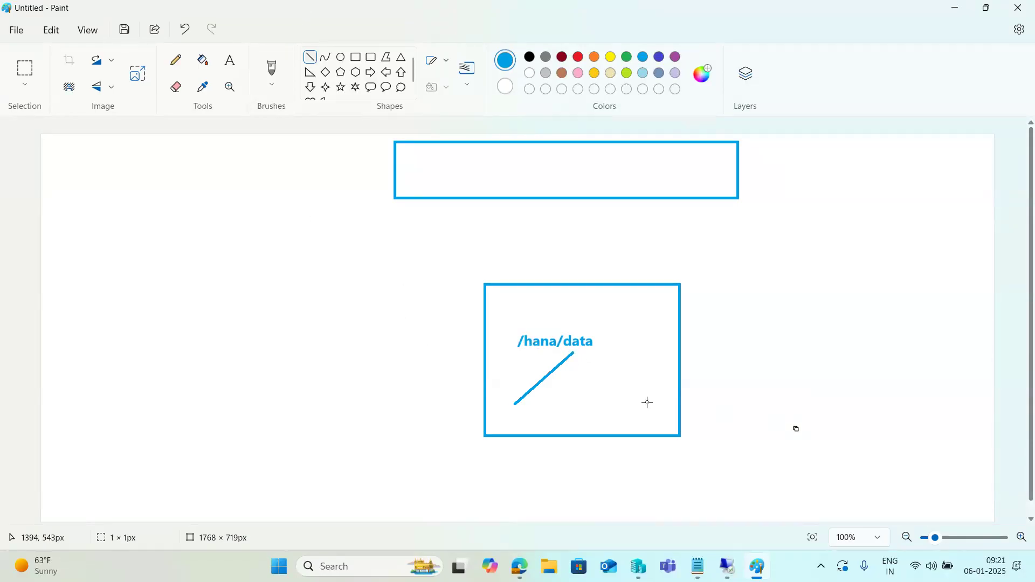
left_click_drag(573, 354, 934, 258)
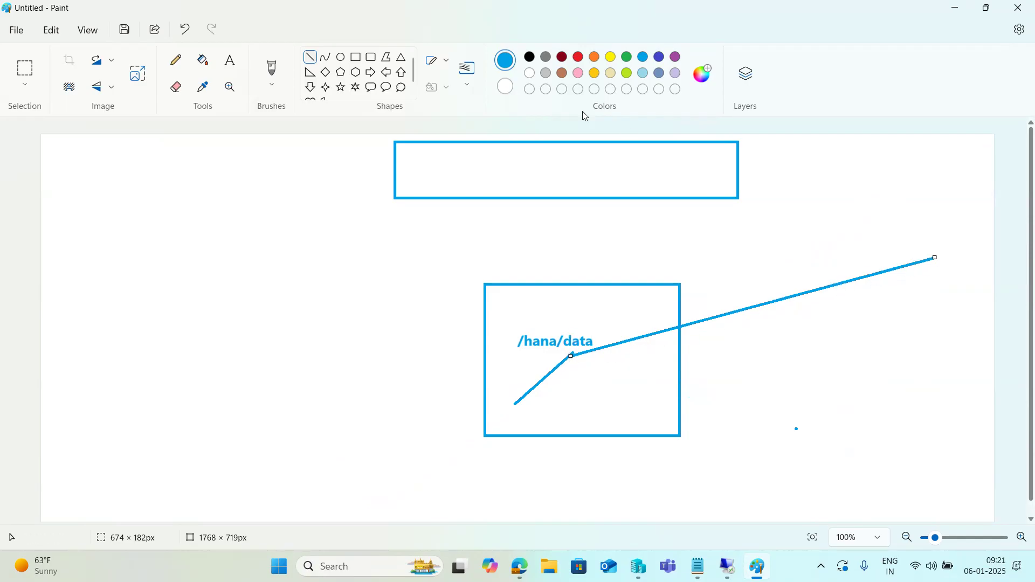
- Draw a large ellipse at the long line's outer end and a smaller one of about 40 × 89 px below it
left_click(341, 56)
left_click_drag(923, 262, 930, 272)
left_click_drag(960, 317, 979, 340)
left_click_drag(942, 379, 966, 427)
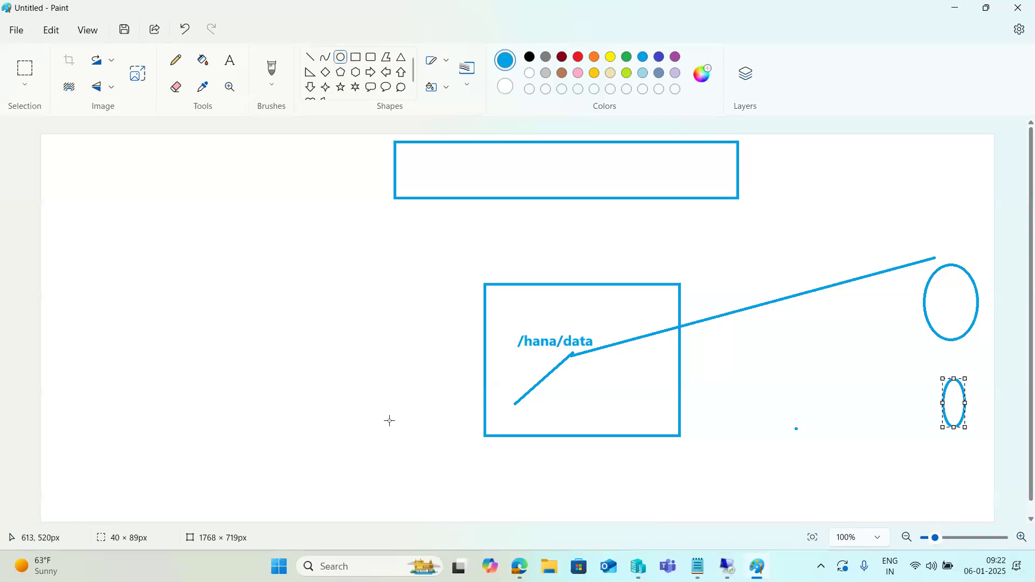
- Mark the /hana/data label, the short line's lower end and the upper rectangle with small flat ellipses
left_click_drag(552, 352, 580, 351)
left_click(503, 412)
left_click_drag(516, 413, 519, 415)
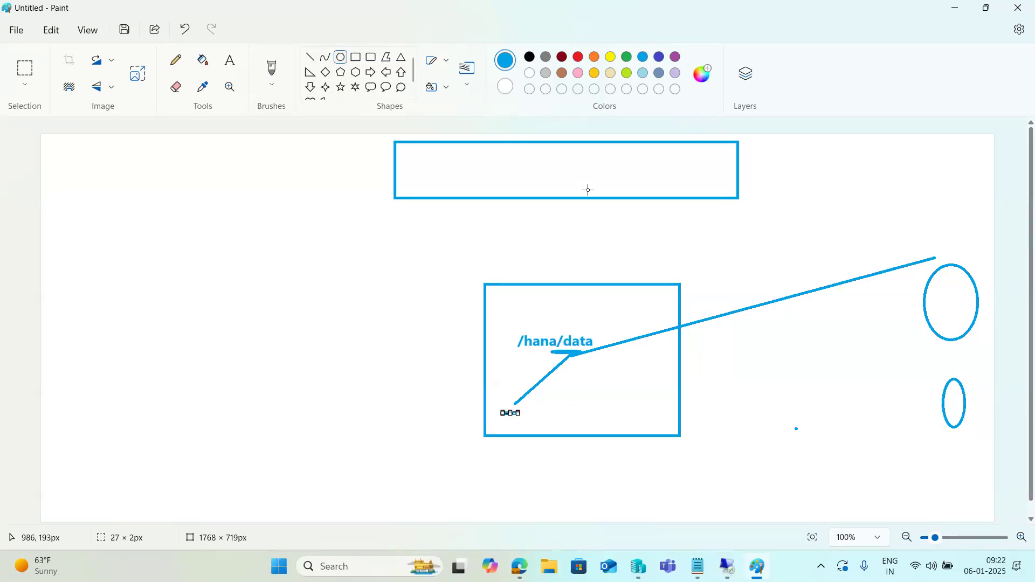
left_click_drag(606, 154, 620, 155)
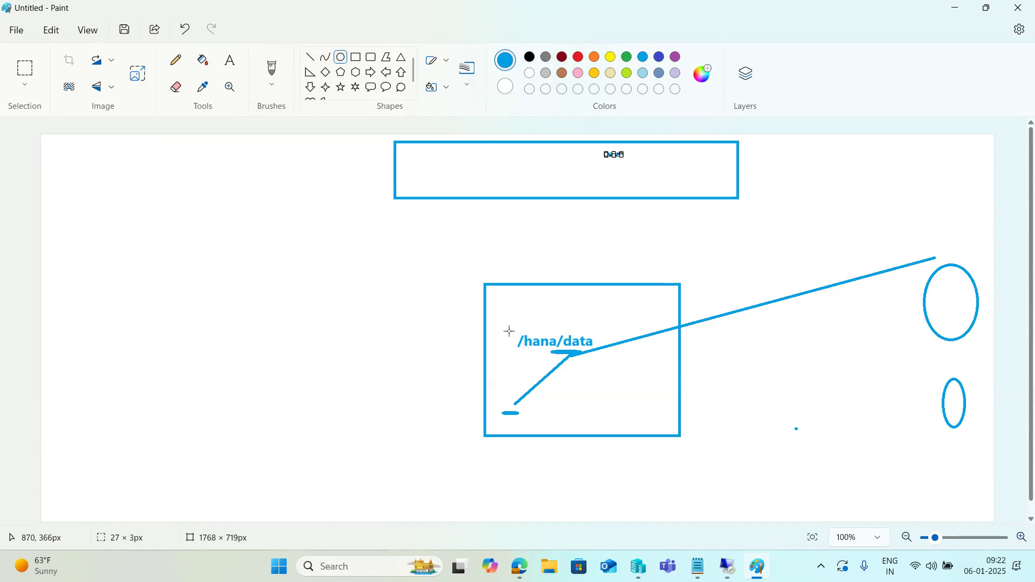
- Retrace the line from /hana/data to the large ellipse, extend it inside, and draw a return line to the label
left_click(310, 57)
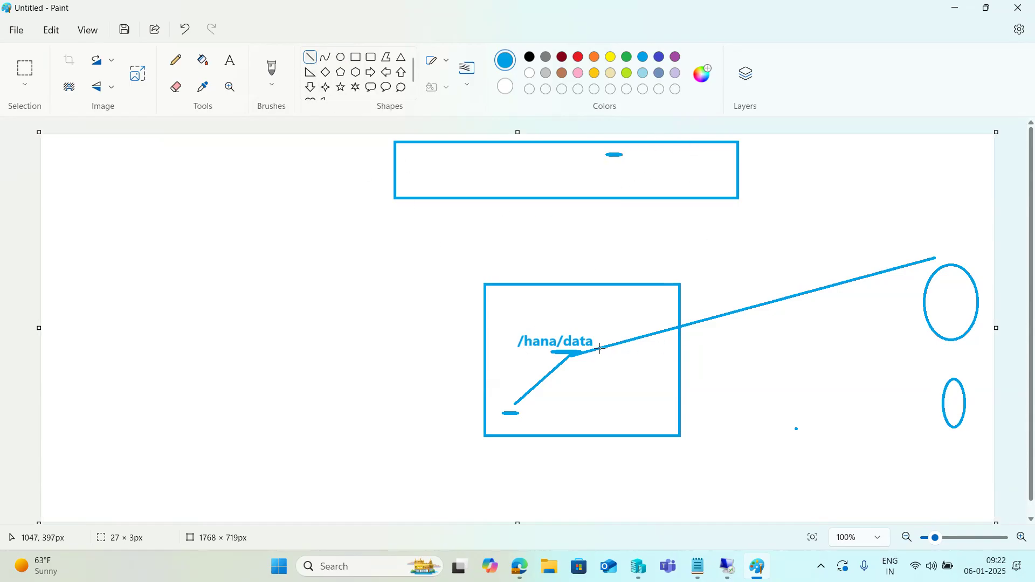
left_click_drag(576, 355, 938, 262)
left_click(950, 282)
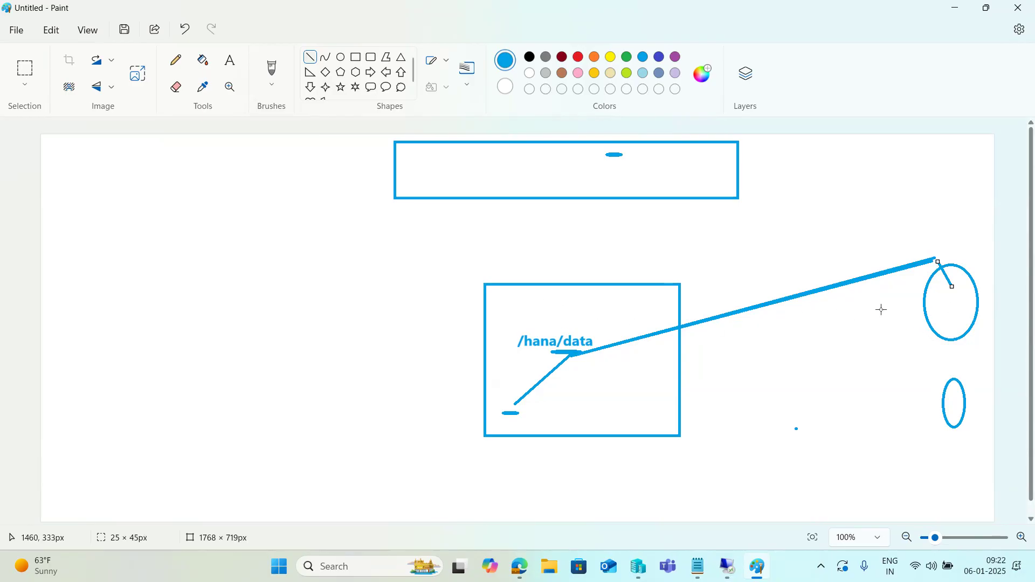
left_click(953, 296)
left_click_drag(946, 307, 580, 360)
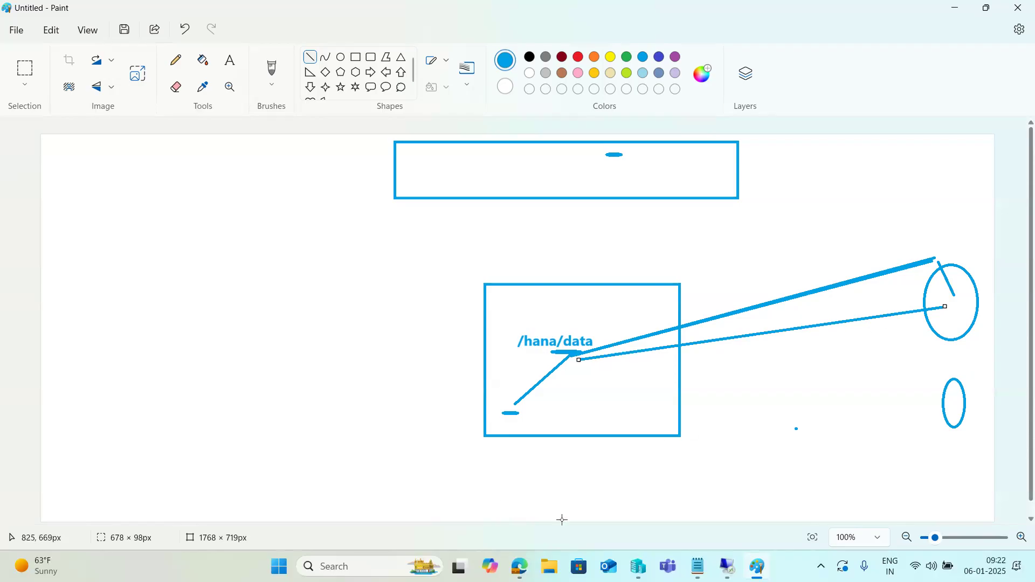
- Switch back to SAP HANA Studio, start a tenant database recovery from SYSTEMDB@HDB, and select the HDB tenant
left_click(727, 566)
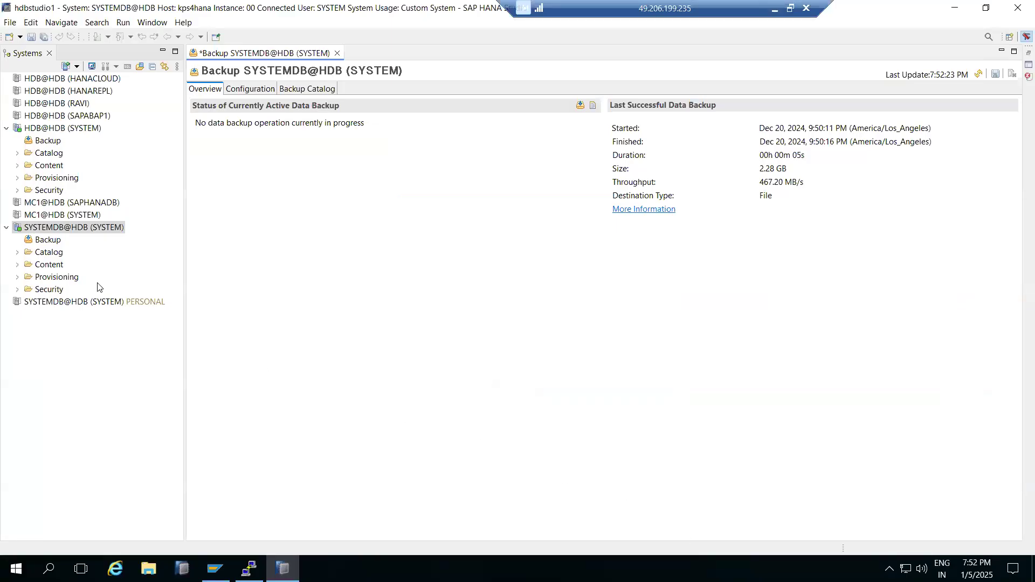
right_click(43, 227)
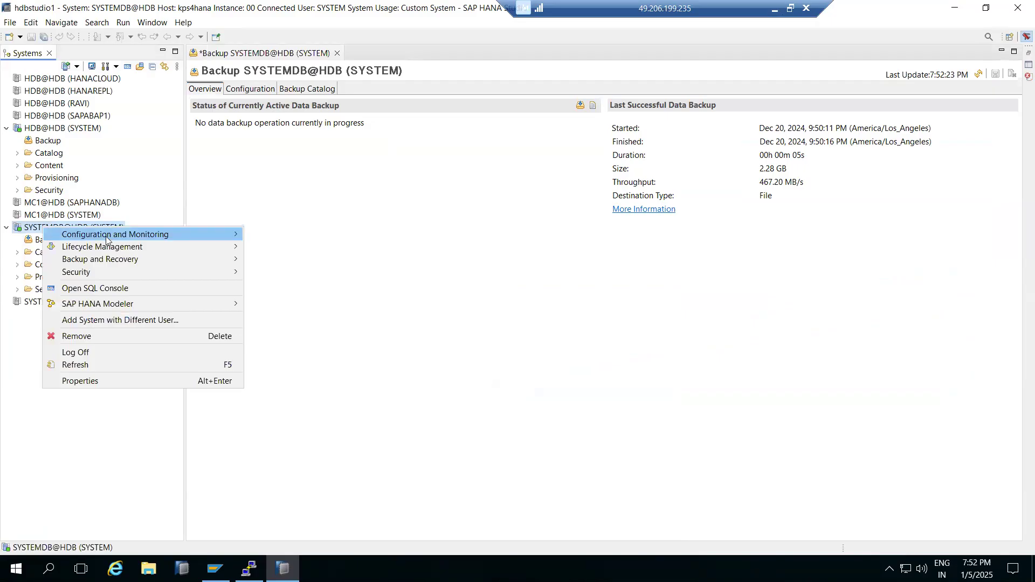
mouse_move(227, 262)
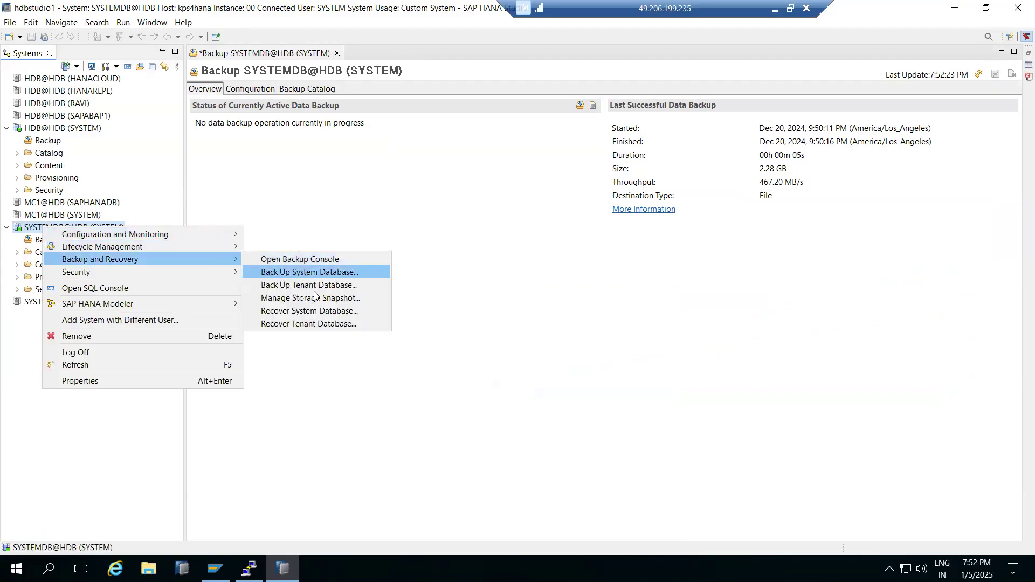
left_click(306, 325)
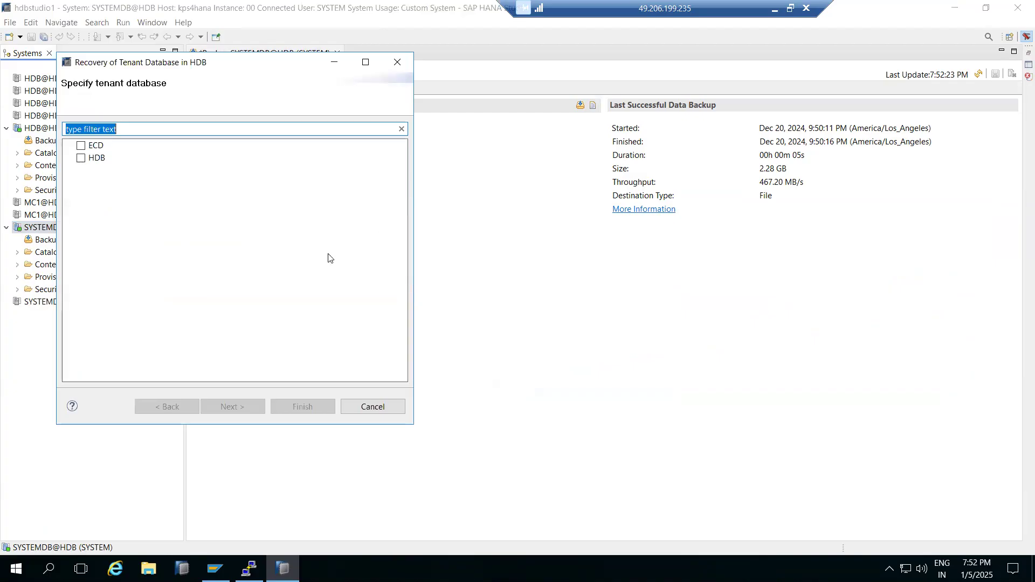
left_click(82, 157)
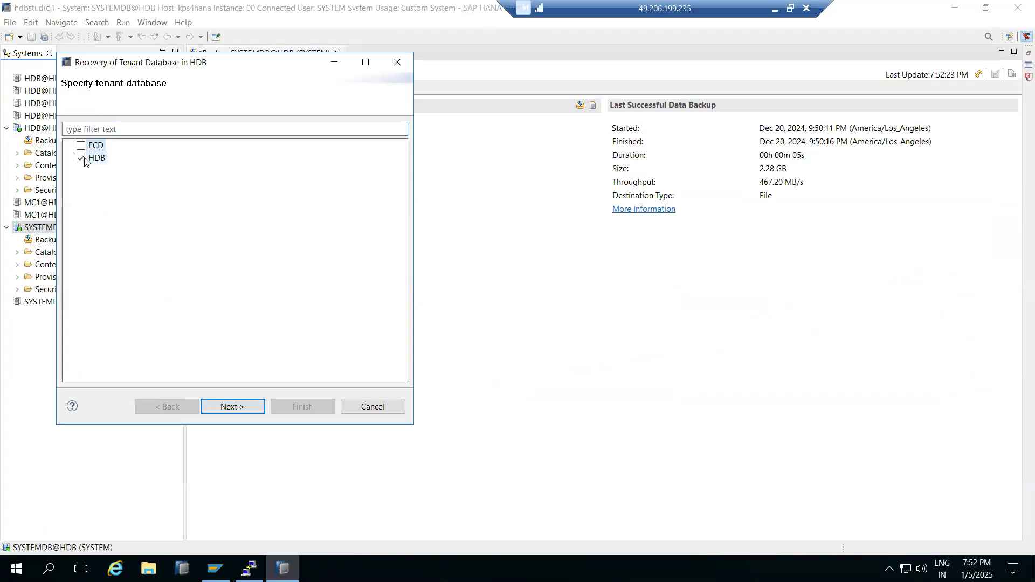
left_click(230, 407)
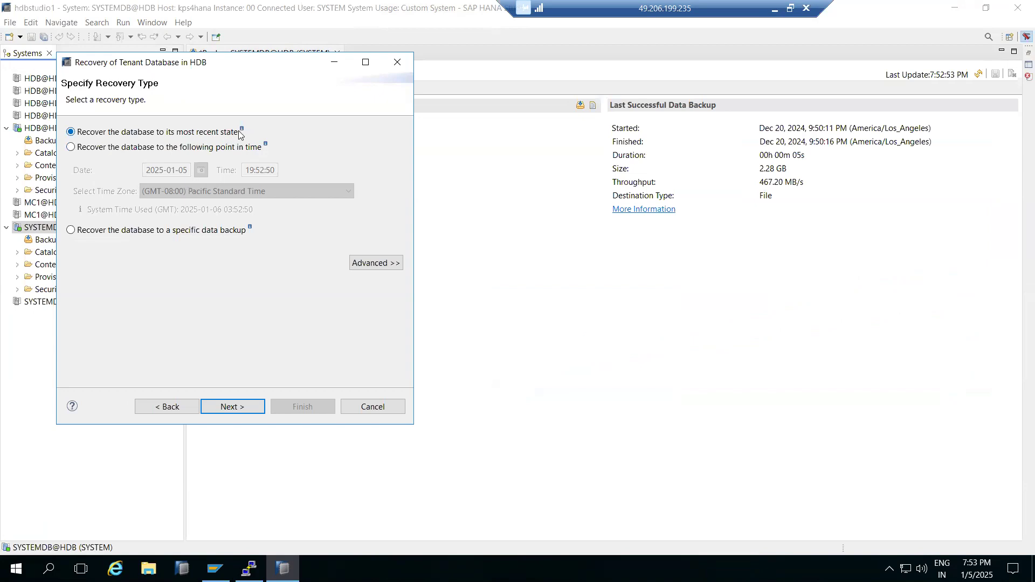
- Read the explanation of recovery to the most recent state, and choose recovery to the following point in time
mouse_move(241, 132)
left_click_drag(241, 61, 332, 67)
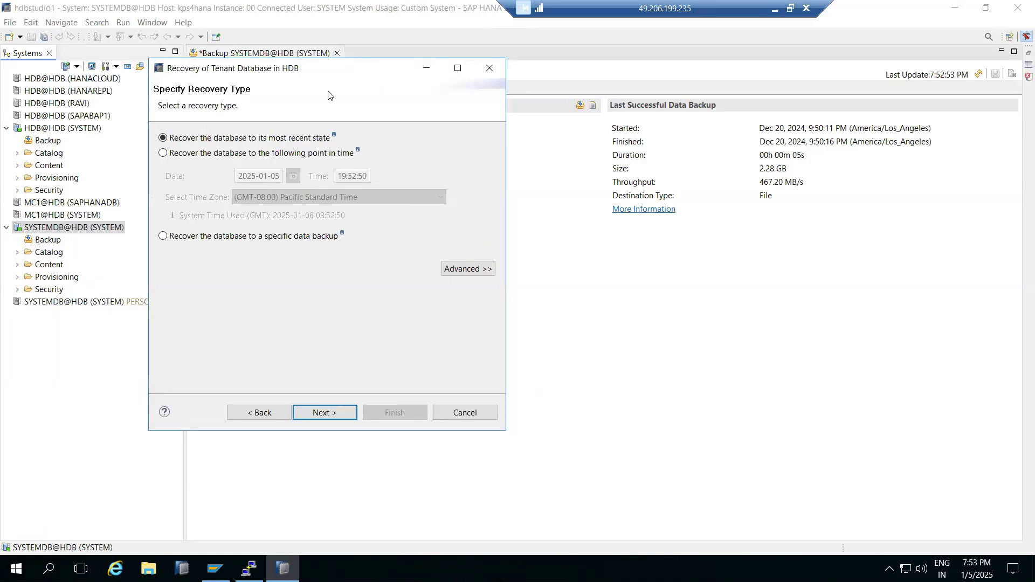
mouse_move(334, 138)
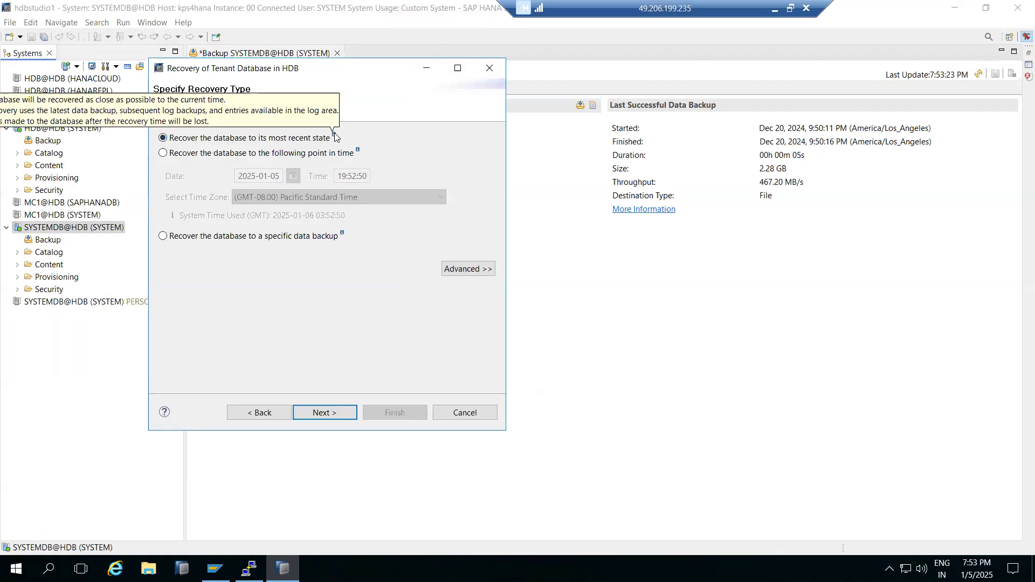
left_click(298, 155)
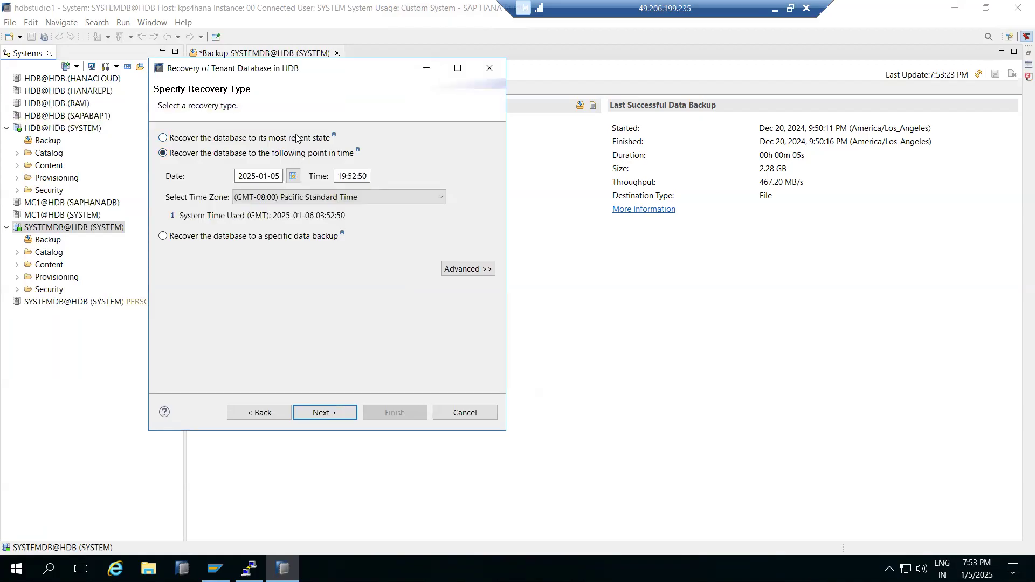
- Choose recovery to the following point in time and set the recovery time to 19:50:50
left_click(295, 138)
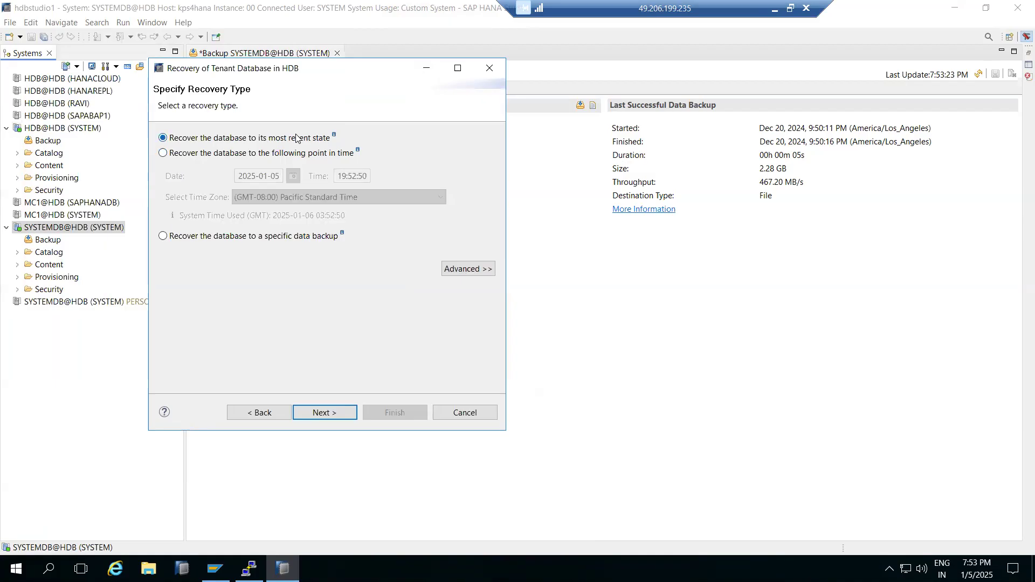
left_click(298, 155)
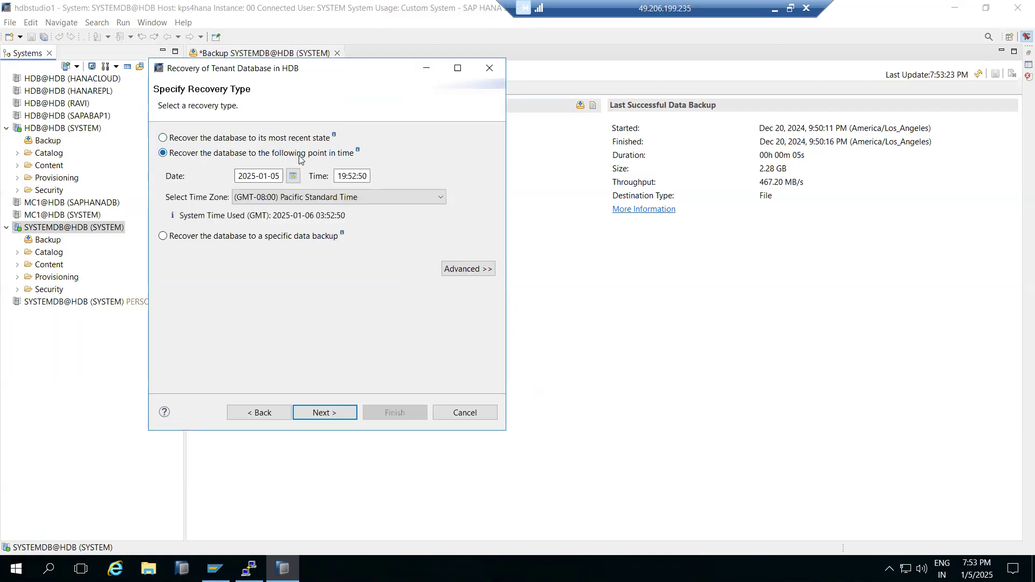
left_click(355, 176)
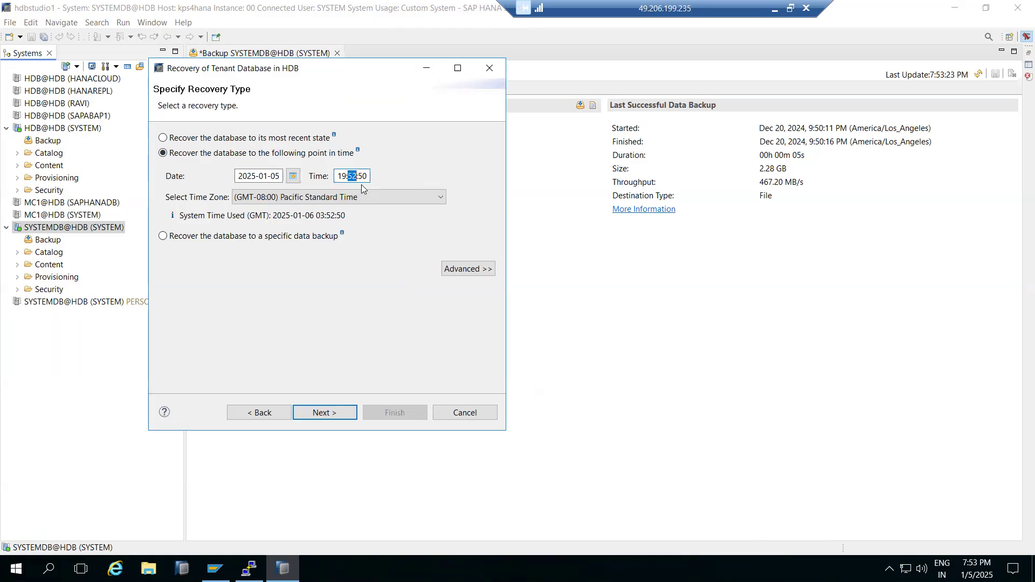
type("50")
left_click(330, 413)
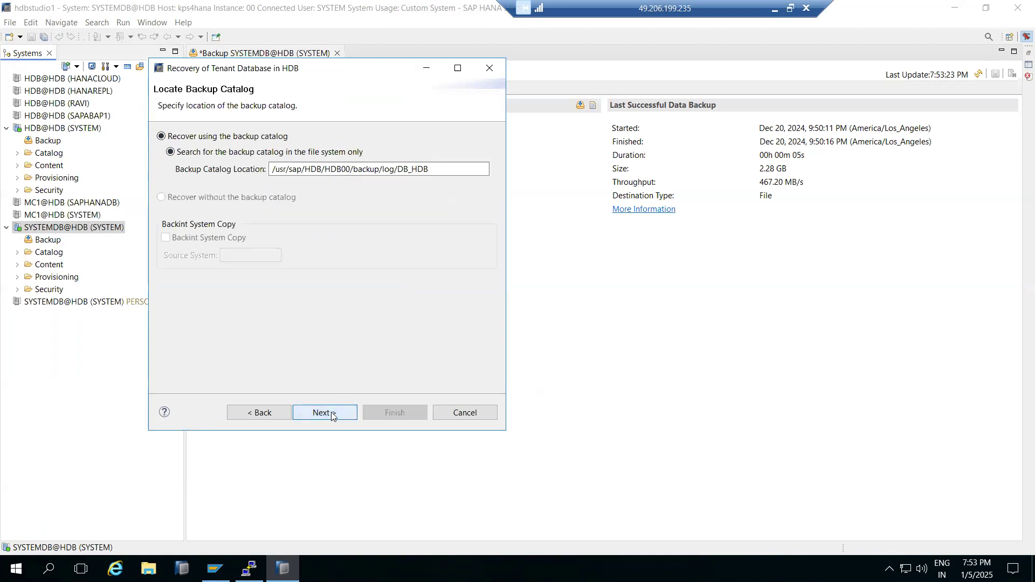
- Accept the backup catalog location /usr/sap/HDB/HDB00/backup/log/DB_HDB and confirm stopping the HDB tenant database
left_click(331, 412)
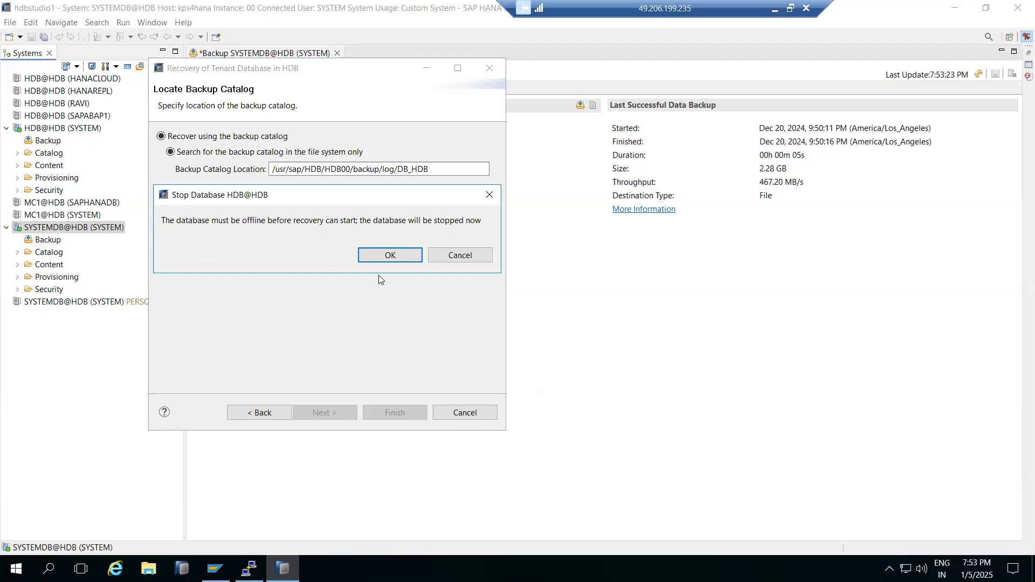
left_click(384, 258)
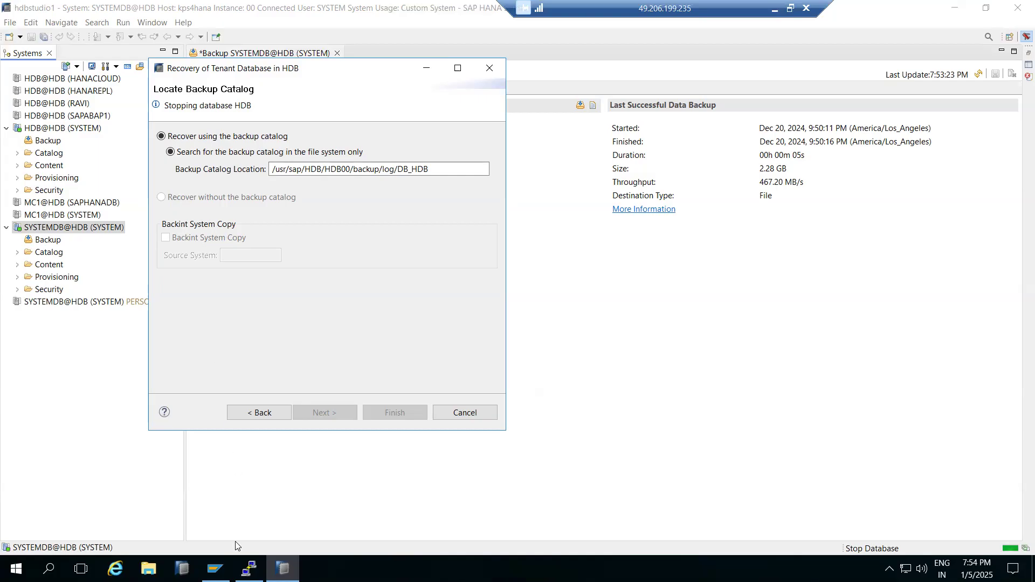
left_click(249, 568)
left_click(249, 568)
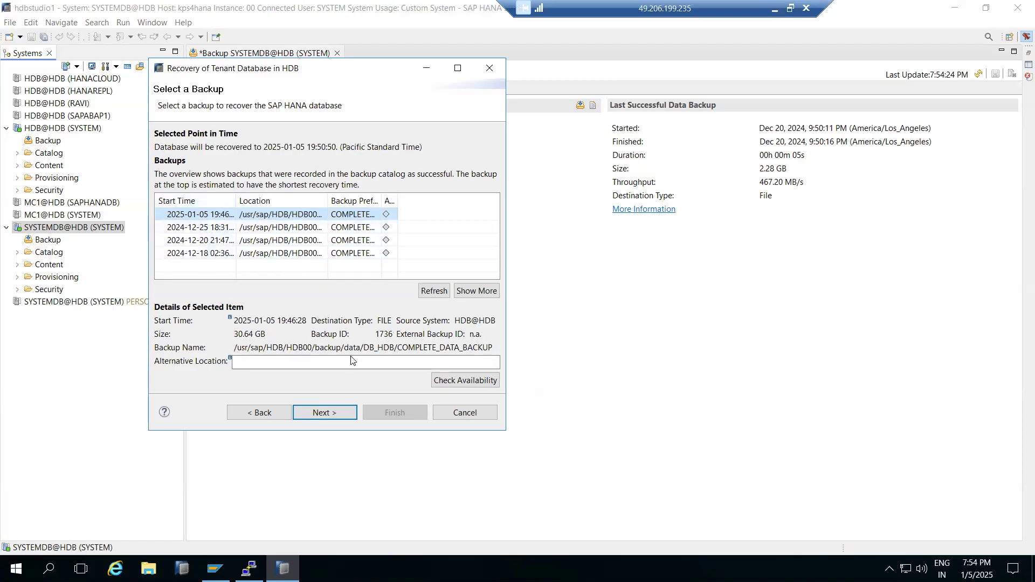
left_click(338, 414)
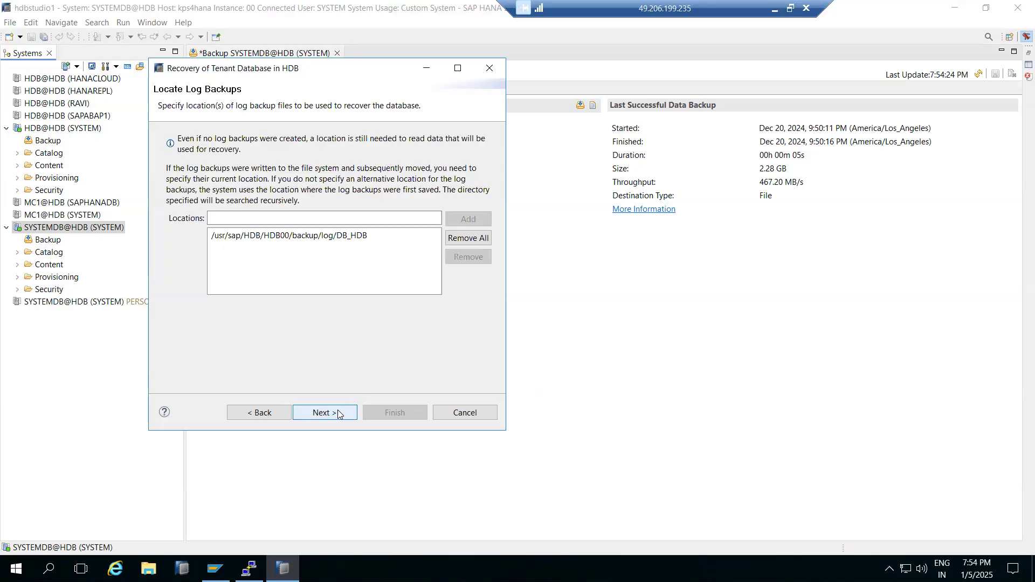
left_click(297, 237)
left_click(335, 412)
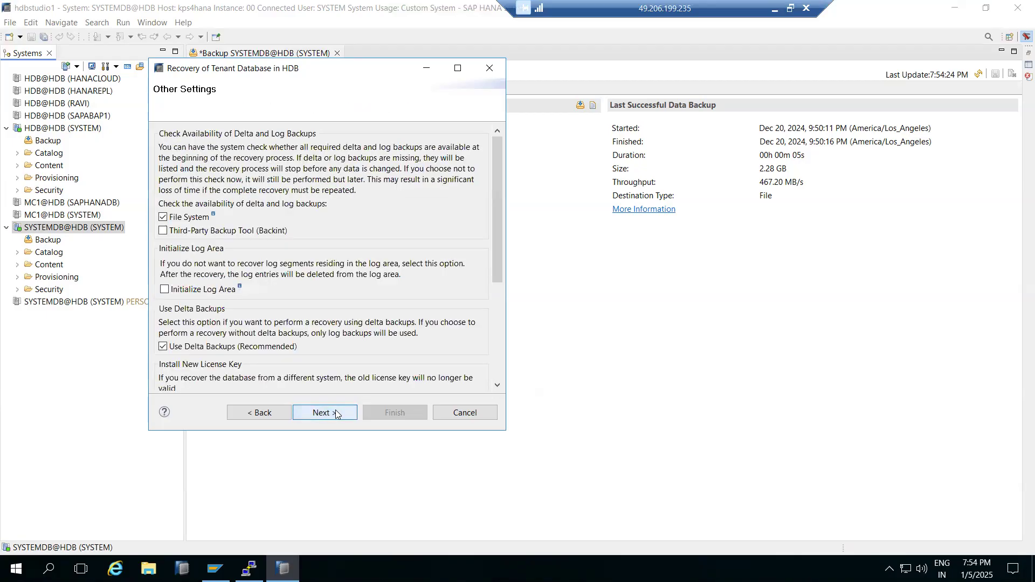
- Enable initialization of the log area with confirmation, and start the recovery from the settings review
left_click(164, 289)
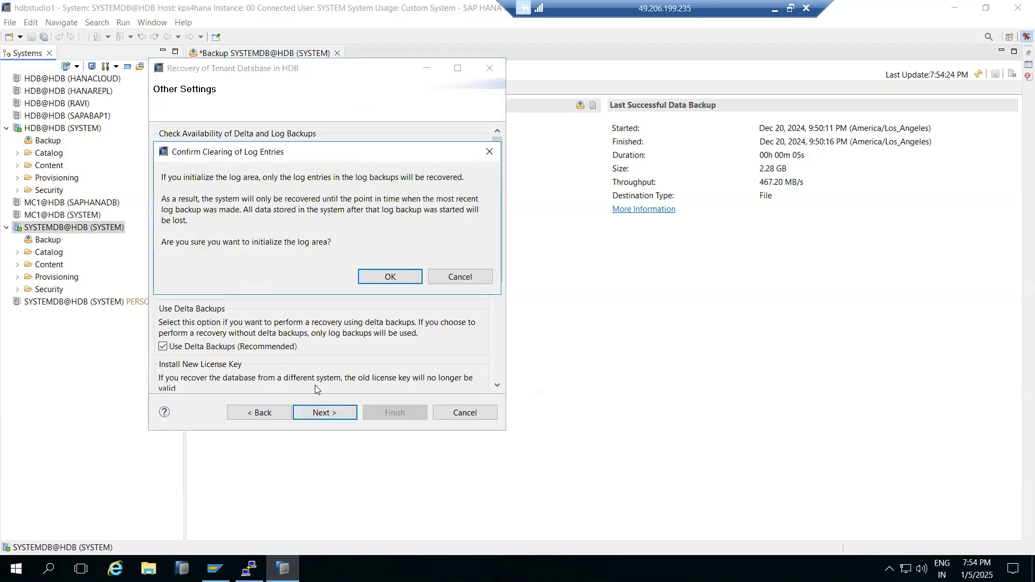
left_click(388, 280)
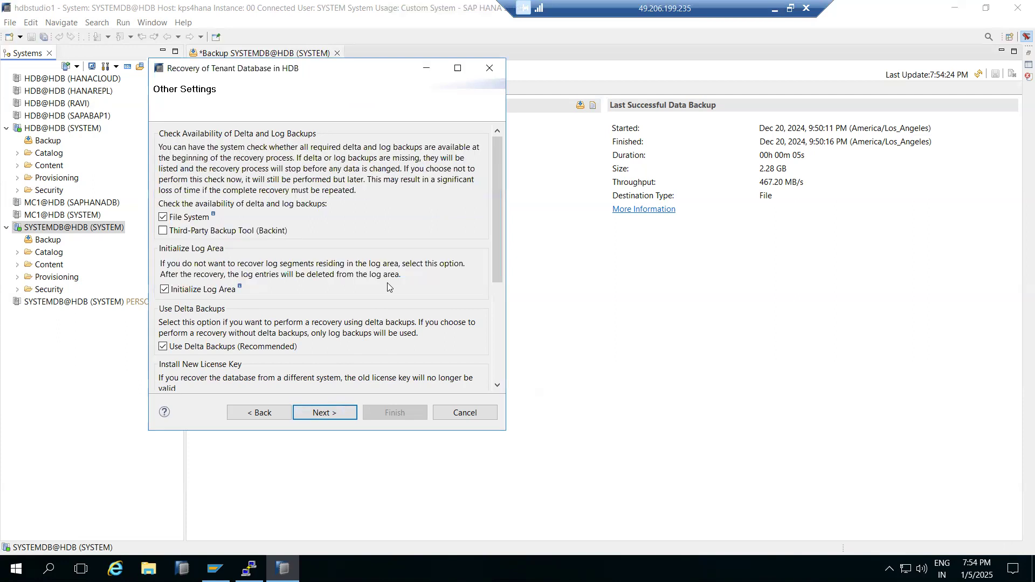
left_click(327, 413)
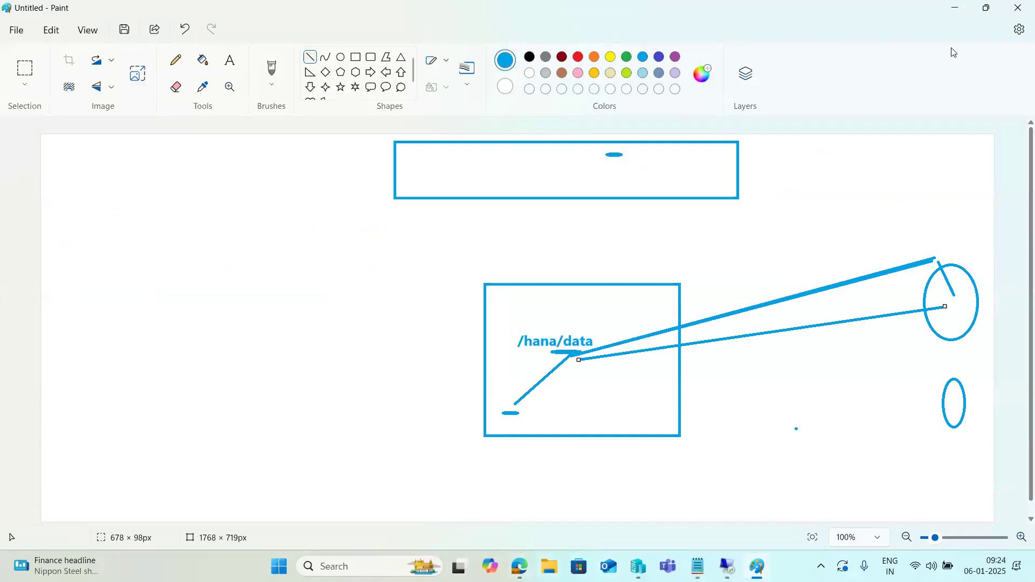
key("alt+Tab")
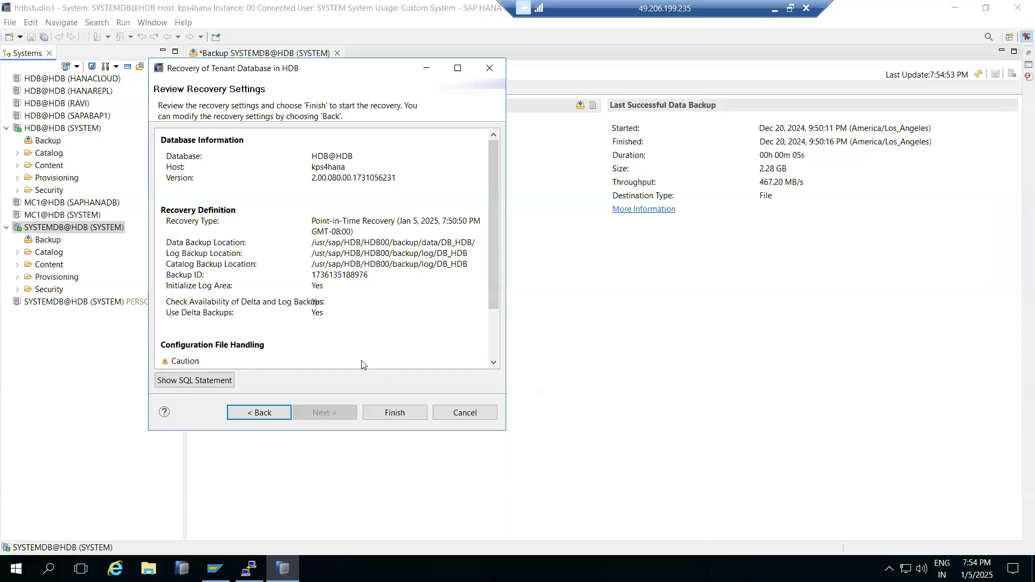
left_click(393, 413)
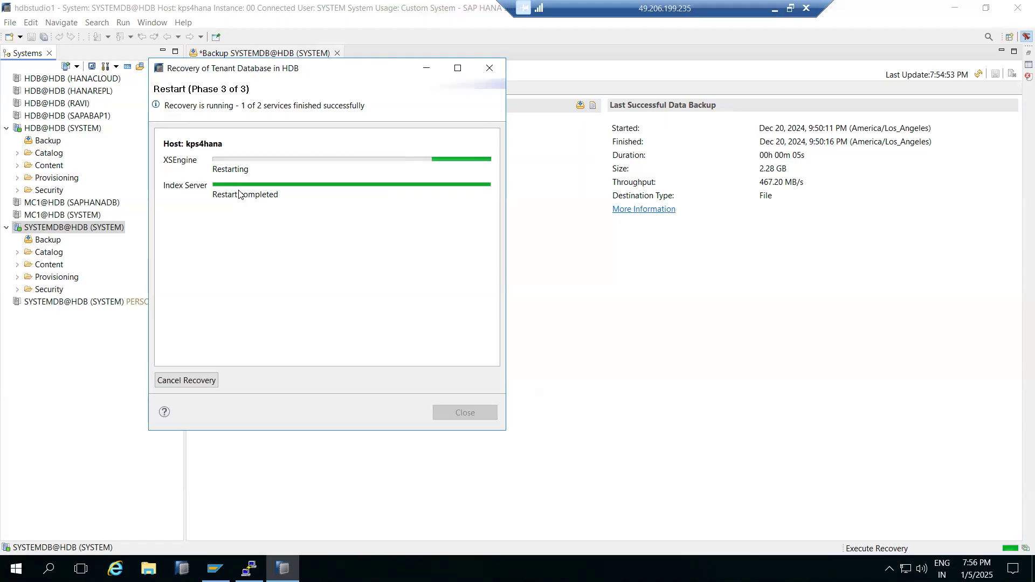
- Switch to PuTTY, highlight COMPLETE_DATA_BACKUP_databackup_0_1 in the file listing, and return to the recovery progress in SAP HANA Studio
left_click(249, 568)
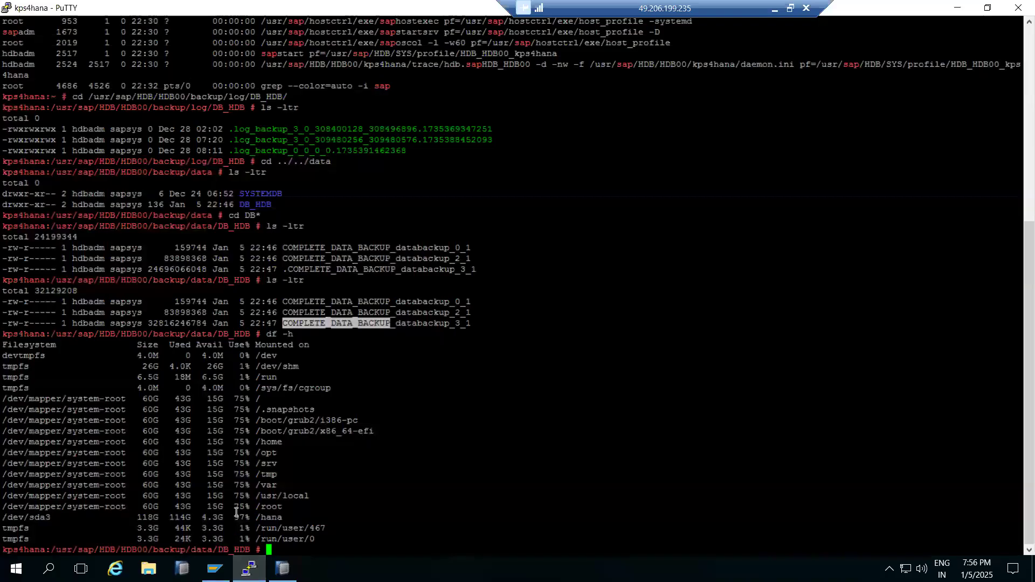
double_click(309, 302)
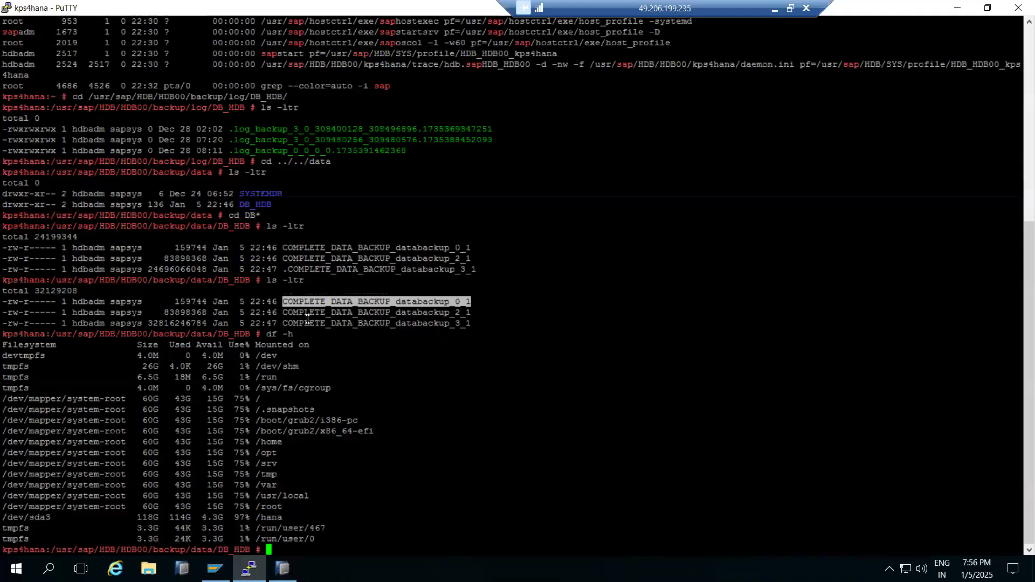
left_click(249, 569)
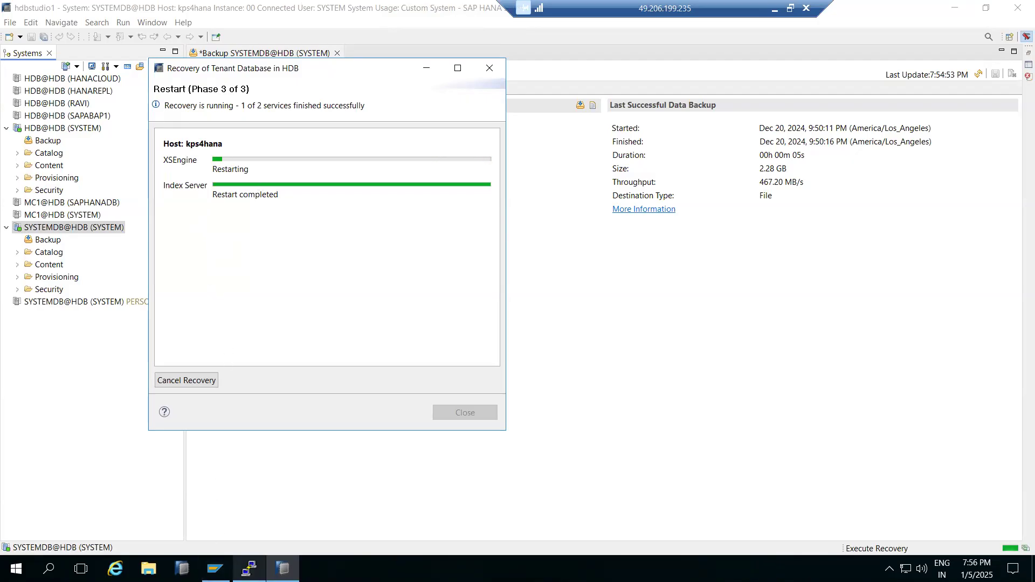
left_click(248, 568)
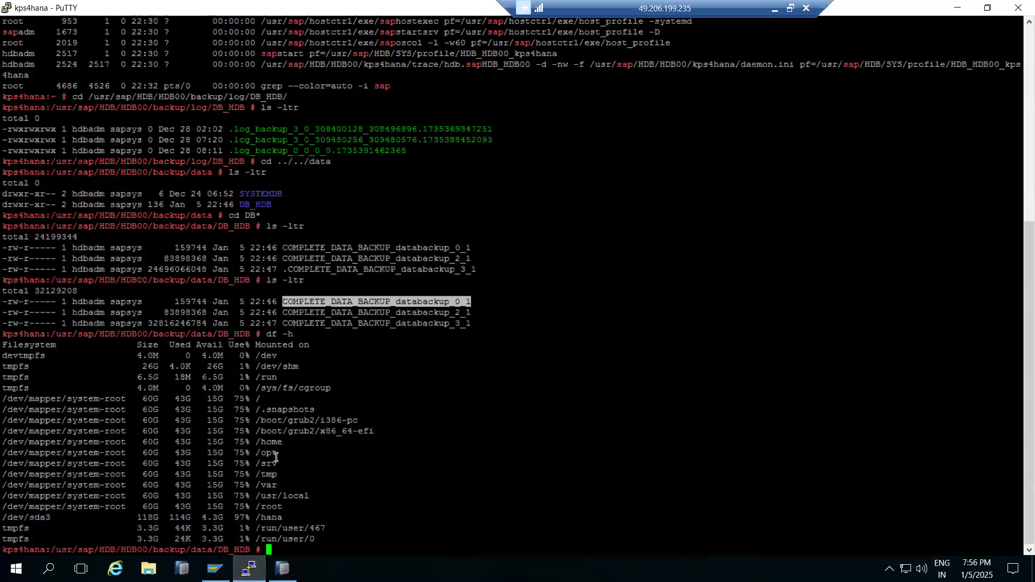
left_click(282, 568)
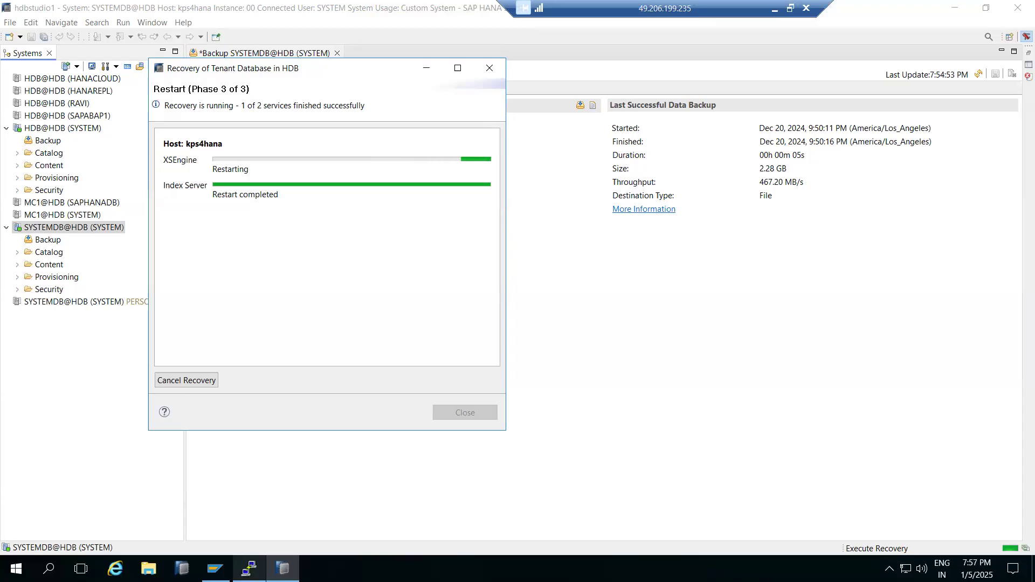
- Switch to PuTTY and check the server's memory usage in gigabytes with free -g
left_click(249, 569)
left_click(276, 483)
type("free -g")
key("Return")
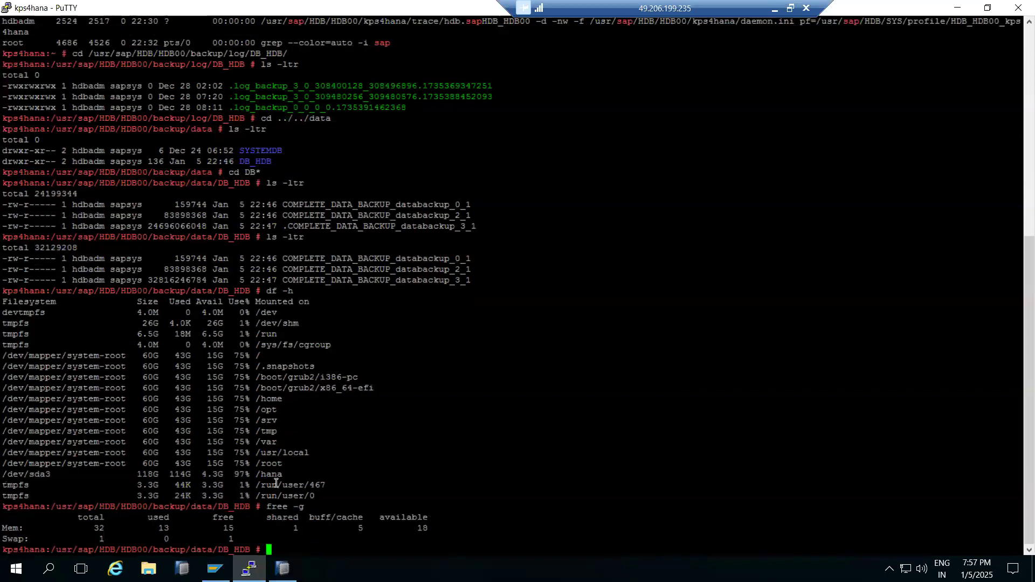
- Switch to the hdbadm user with sudo su - hdbadm and list the HANA processes with HDB info
type("sud")
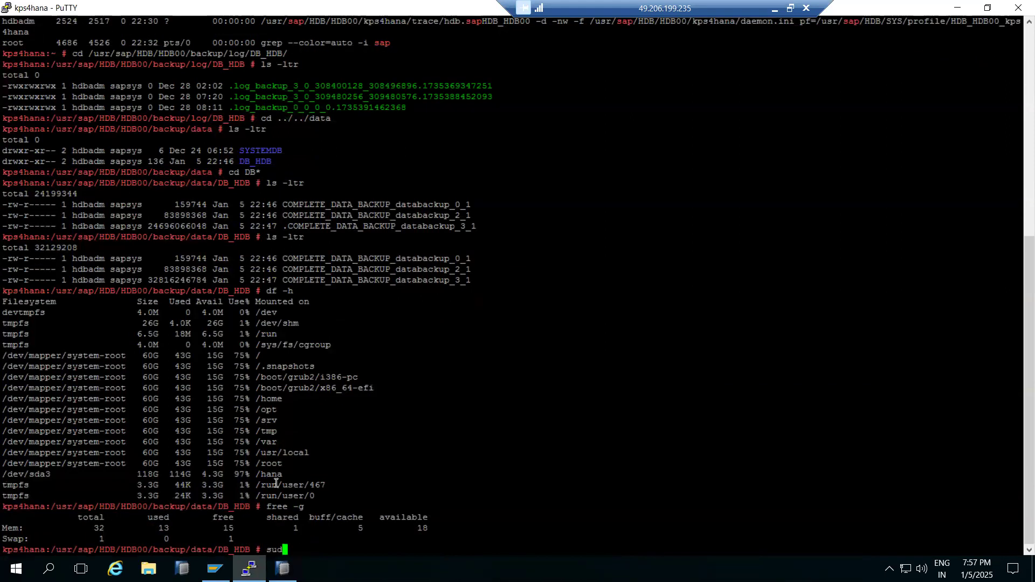
type("o su - hdbad")
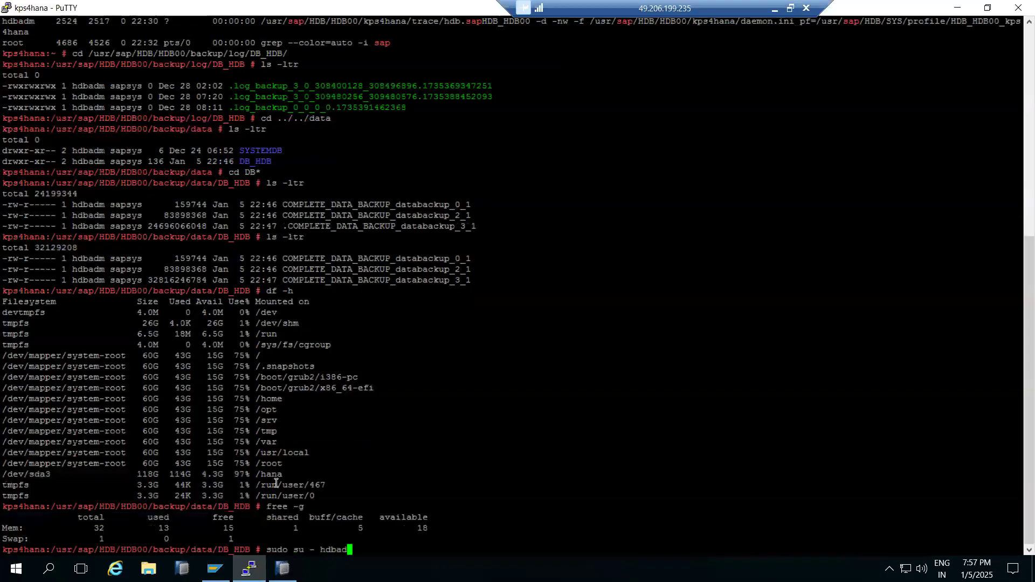
type("m")
key("Return")
type("HD")
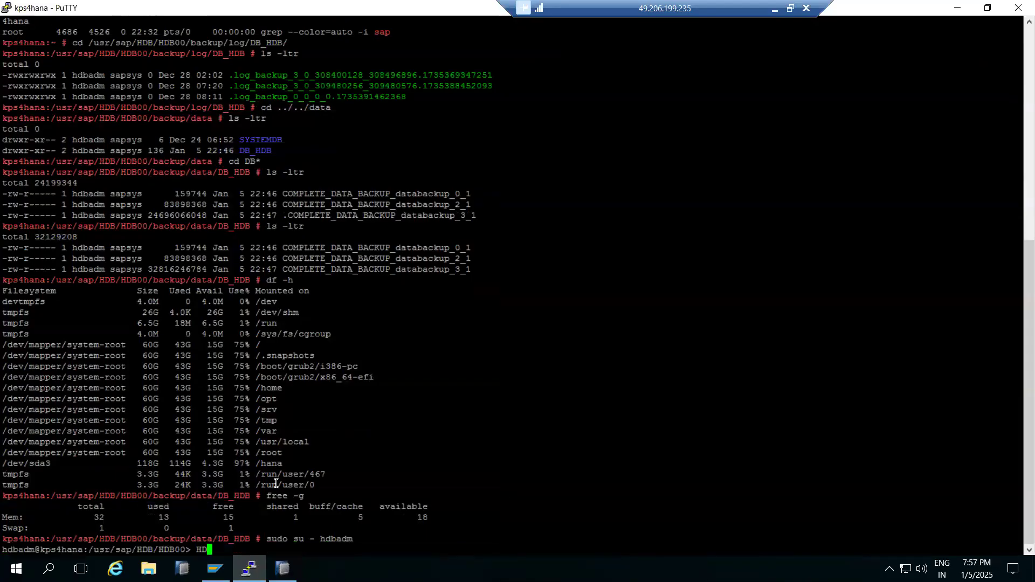
type("B info")
key("Return")
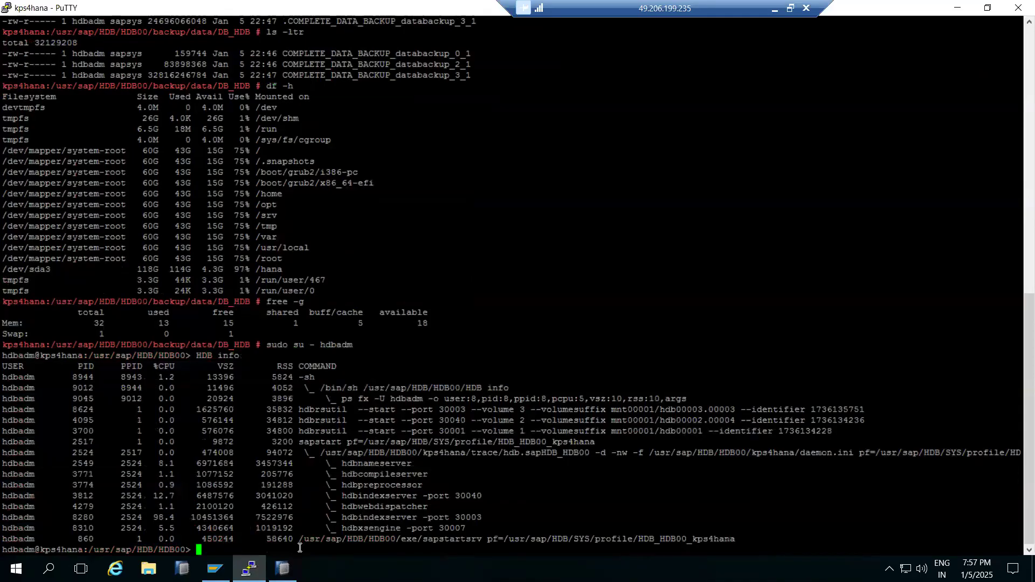
- Check the tenant recovery progress in SAP HANA Studio, move its dialog clear of the Systems list, and return to PuTTY
left_click(282, 568)
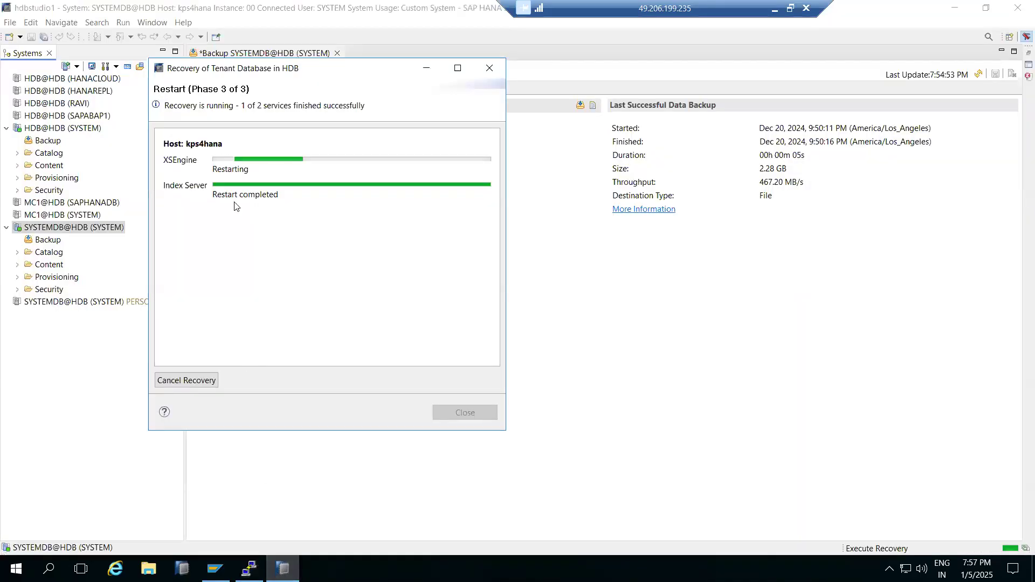
left_click_drag(261, 71, 363, 73)
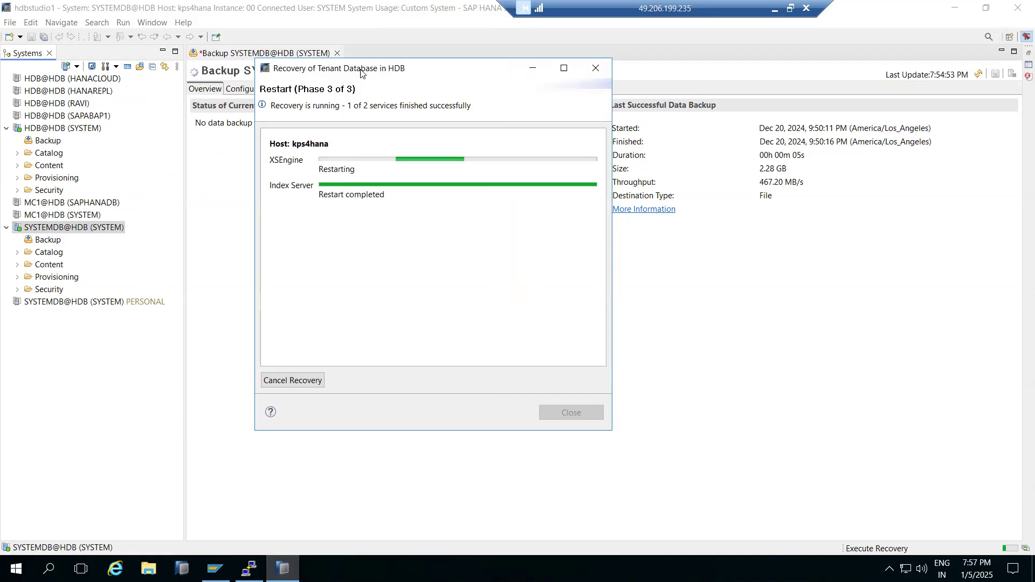
left_click(249, 569)
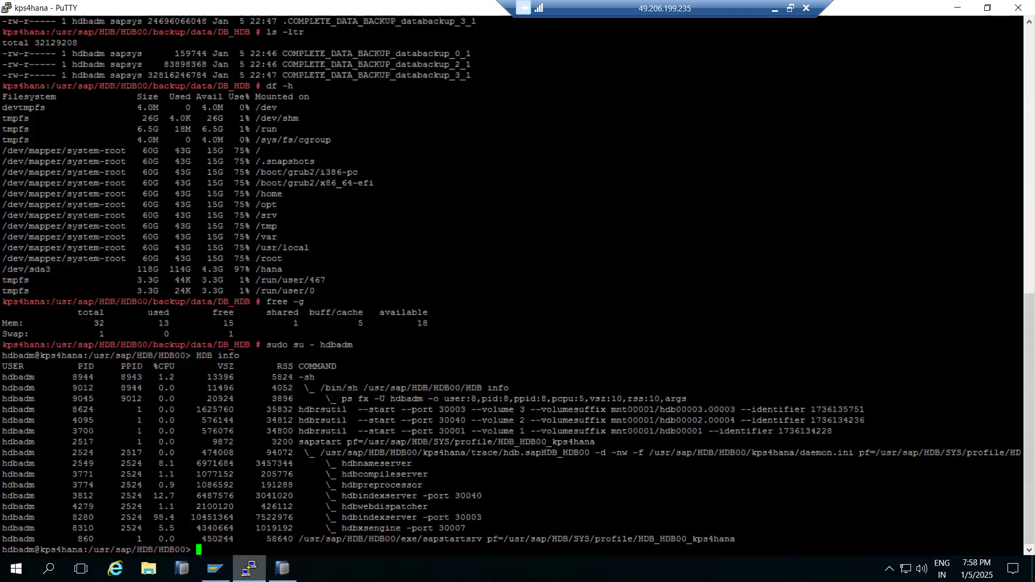
left_click(249, 569)
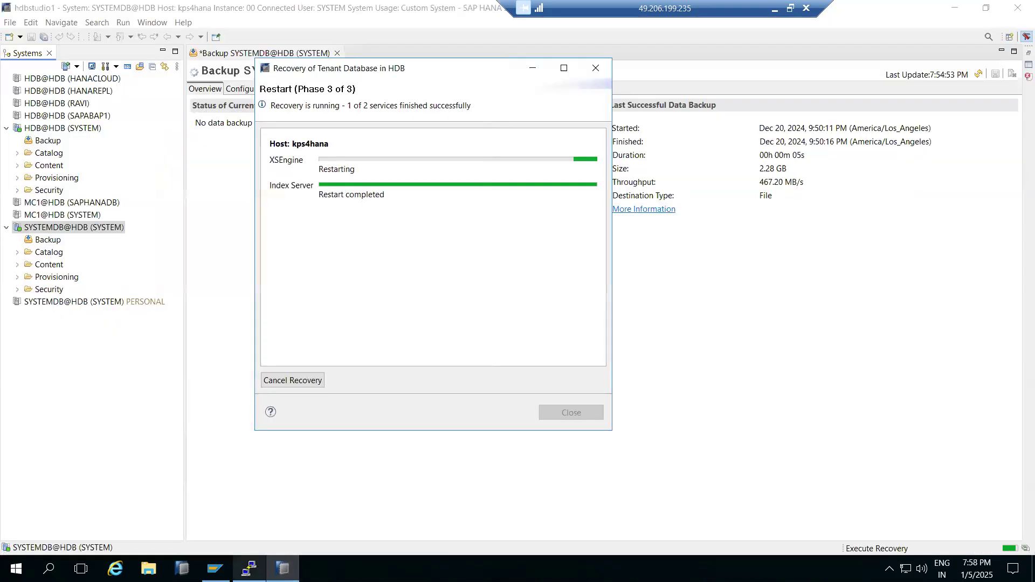
left_click(249, 568)
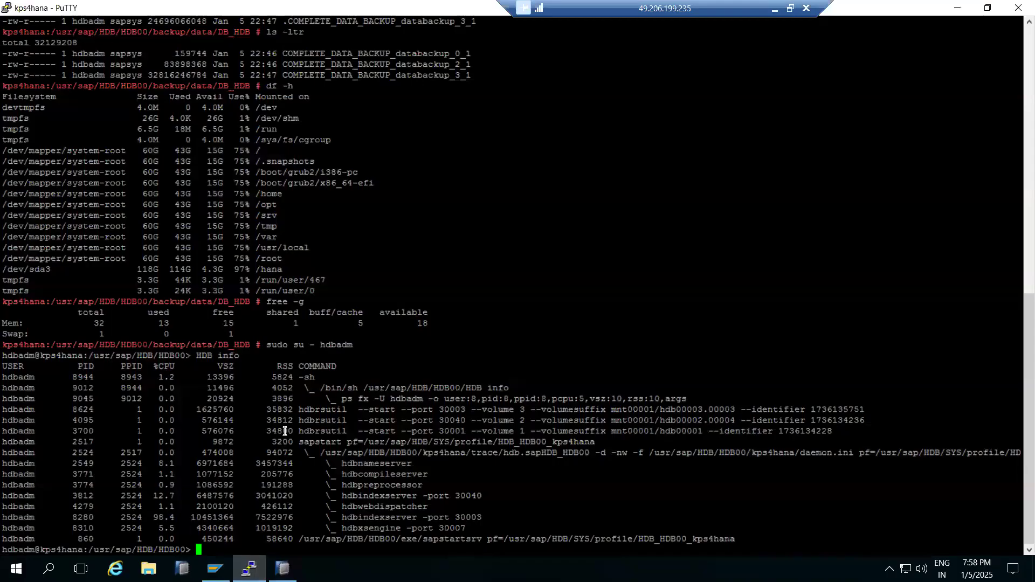
- List the backup directory and its data subdirectory with ls -ltr, and recheck the recovery progress in SAP HANA Studio
type("cd backup")
key("Return")
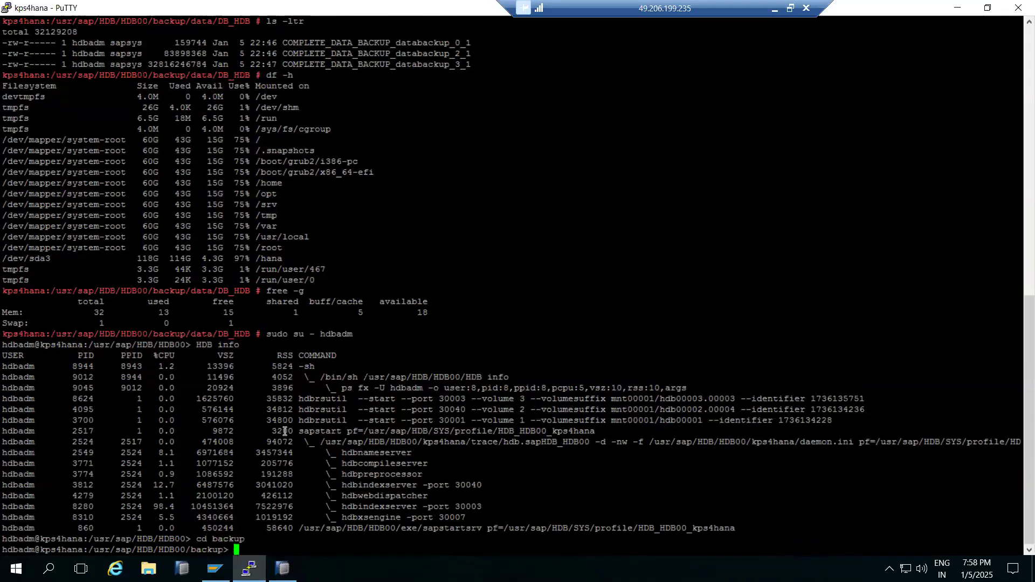
type("ls -ltr")
key("Return")
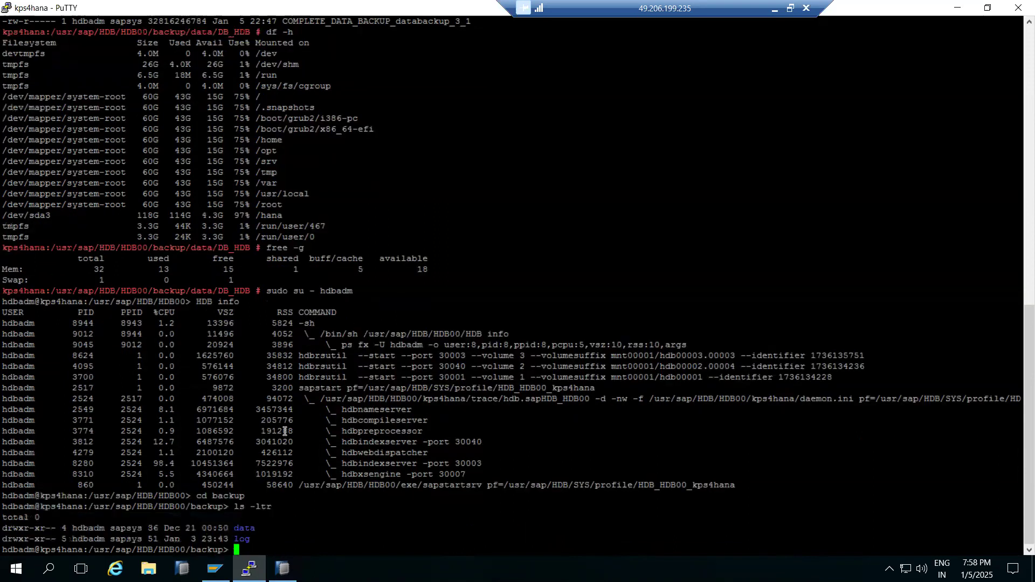
type("cd data")
key("Return")
type("ls -ltr")
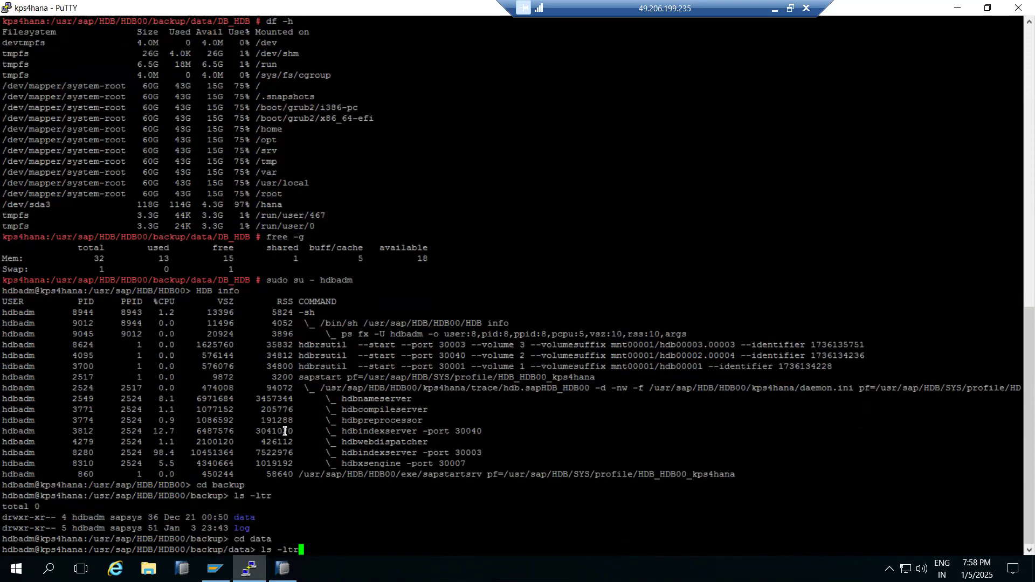
key("Return")
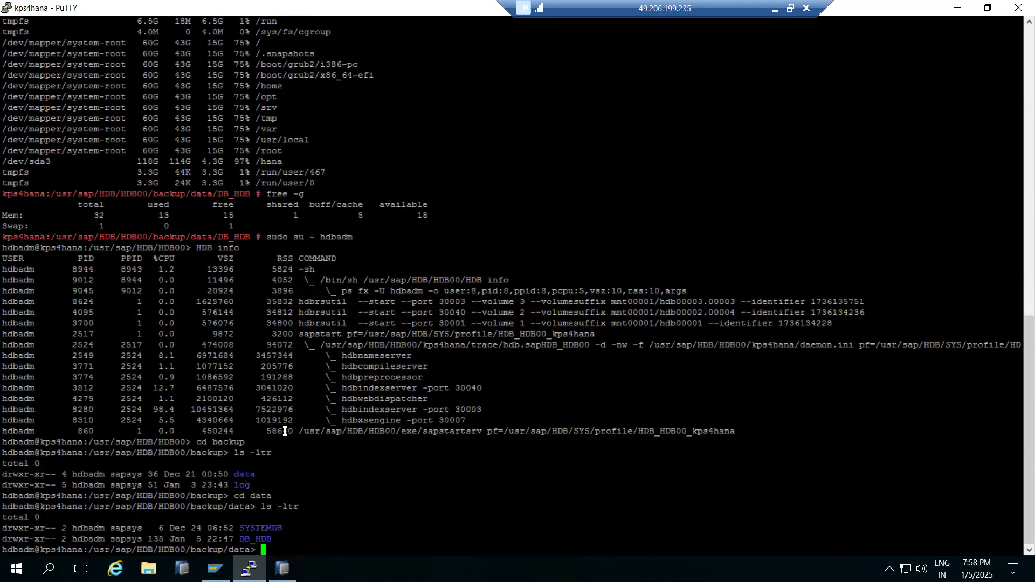
left_click(249, 568)
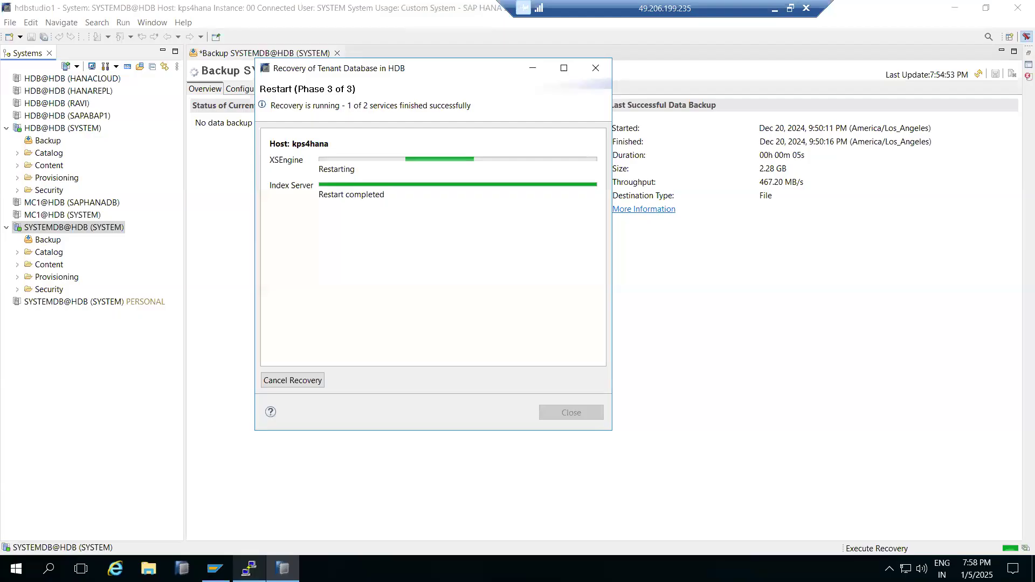
left_click(251, 558)
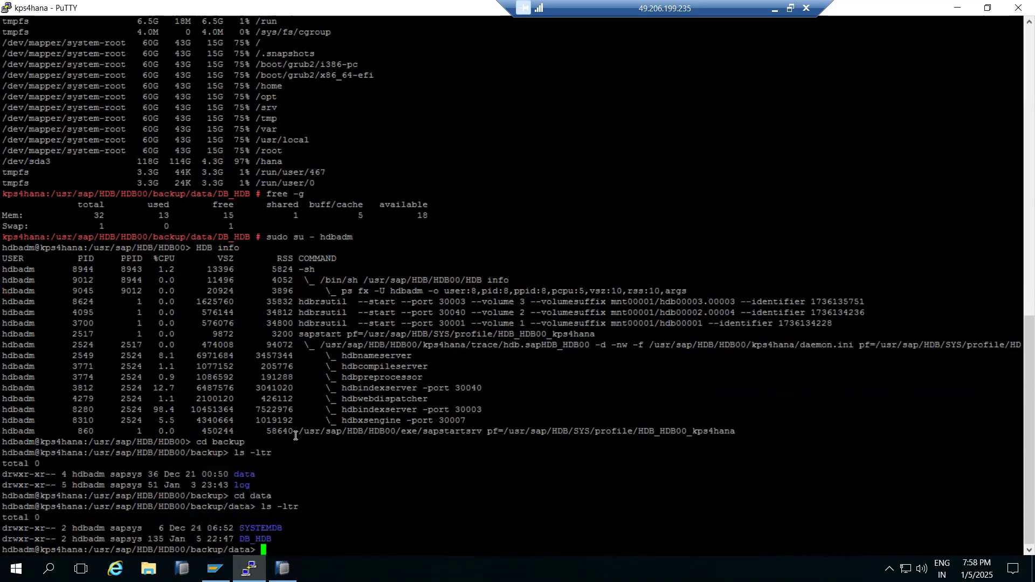
- Go to the HANA trace directory with cdtrace and list its files with ls -ltr
type("cdtrace")
key("Return")
type("ls -ltr")
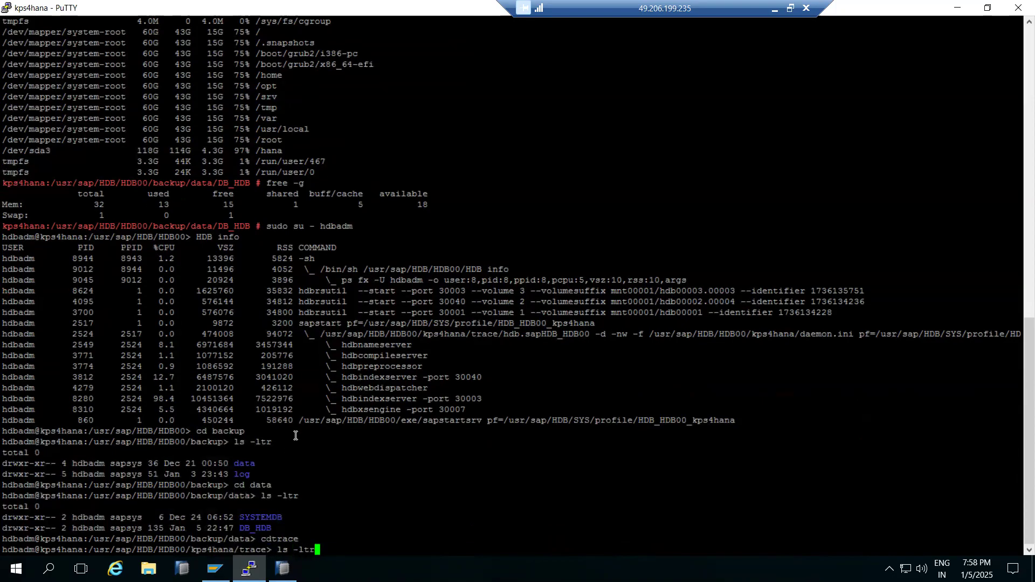
key("Return")
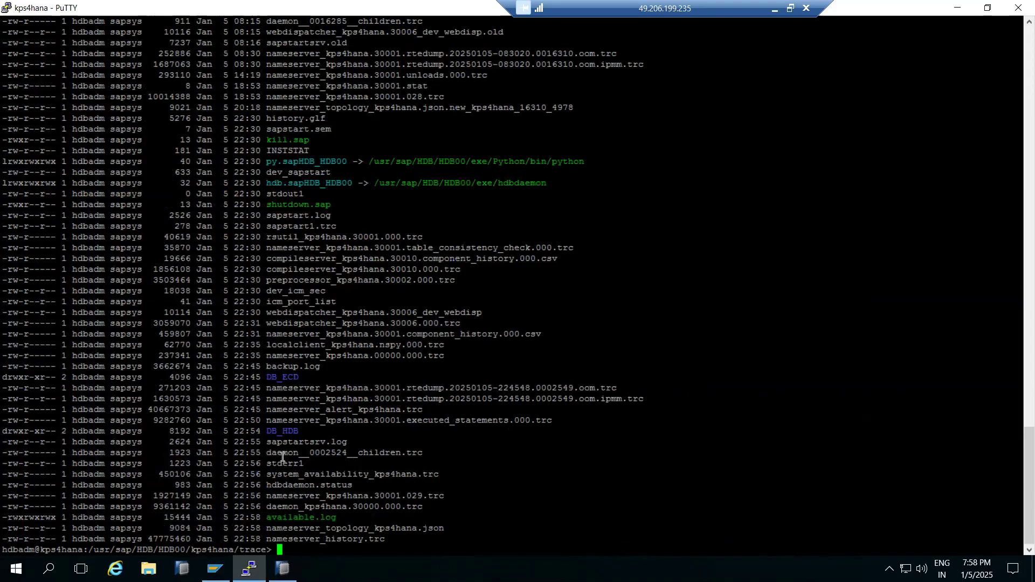
- Change into the DB_HDB trace subdirectory and list its files with ls -ltr
double_click(281, 435)
type("cd")
right_click(283, 419)
key("Return")
type("ls -ltr")
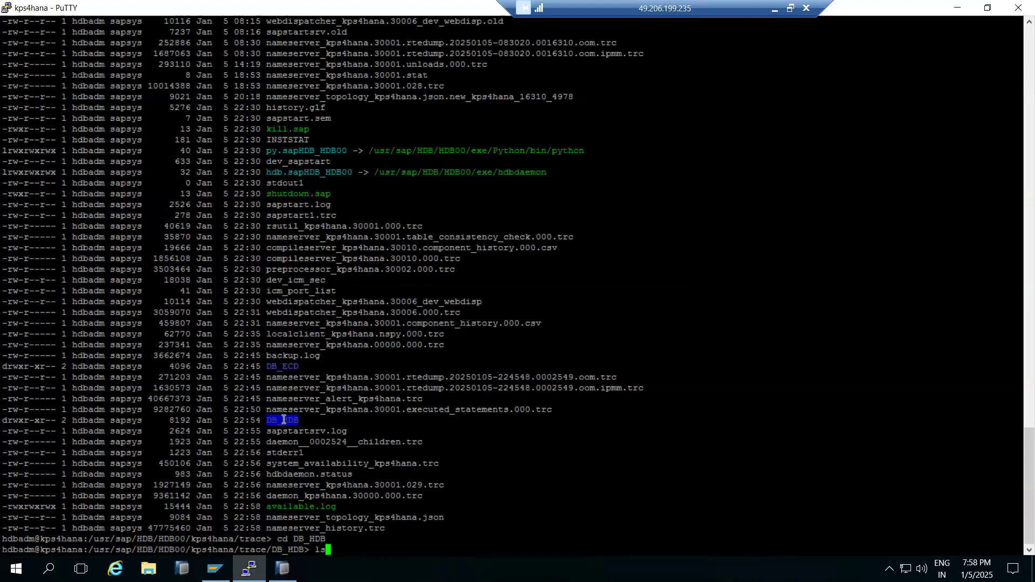
key("Return")
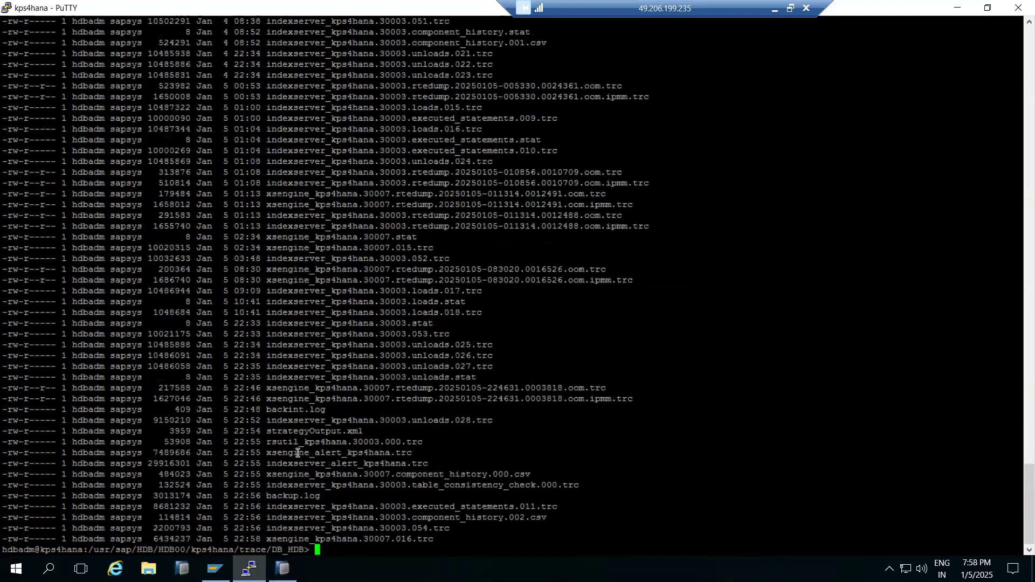
- Follow the last 100 lines of the tenant's backup.log with tail -100f
double_click(295, 495)
key("ctrl+c")
type("tail -100")
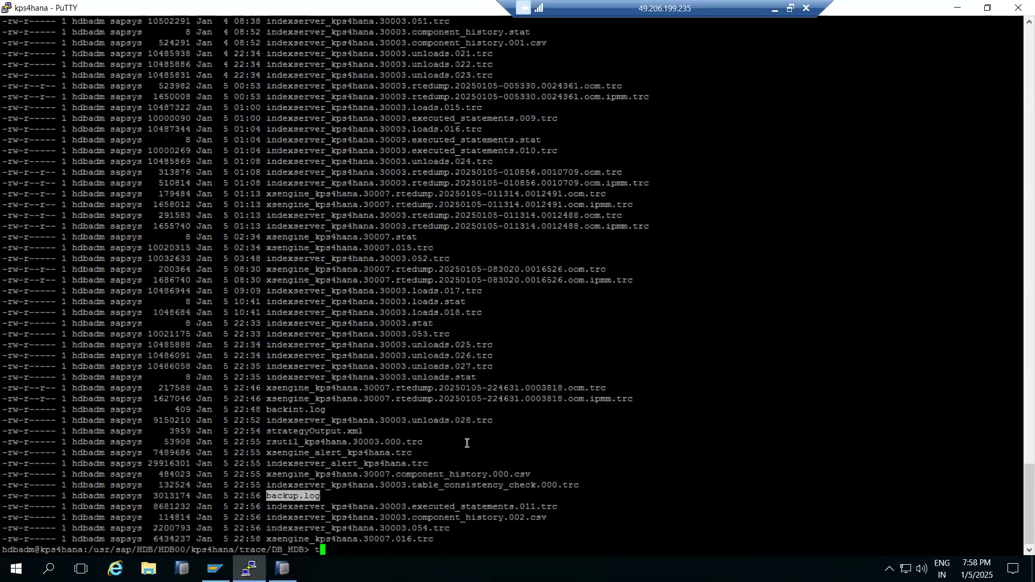
type("f")
right_click(480, 434)
key("Return")
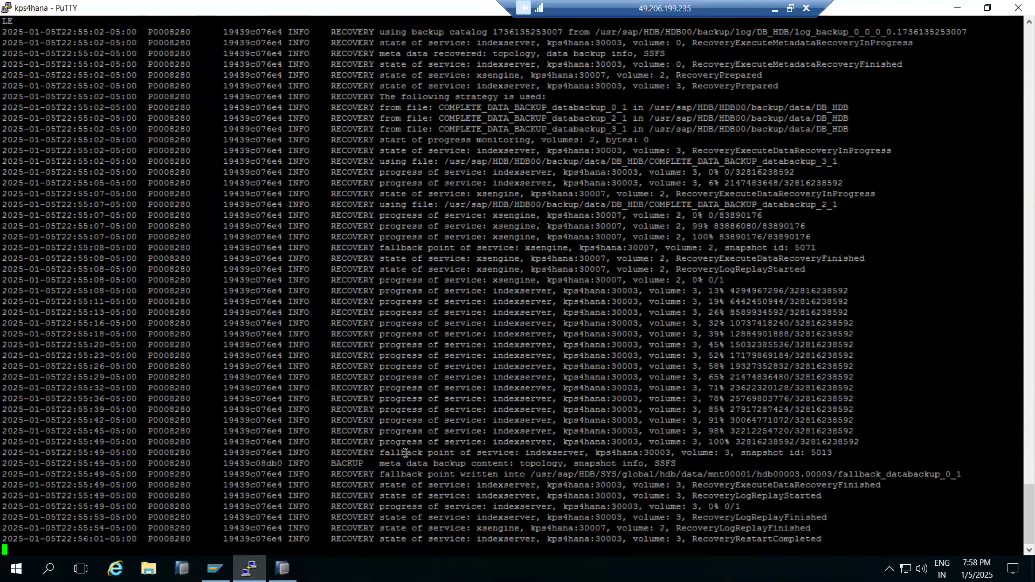
- Examine the backup.log entries for the backup files used, indexserver recovery progress, fallback point and restart
left_click_drag(402, 452, 609, 506)
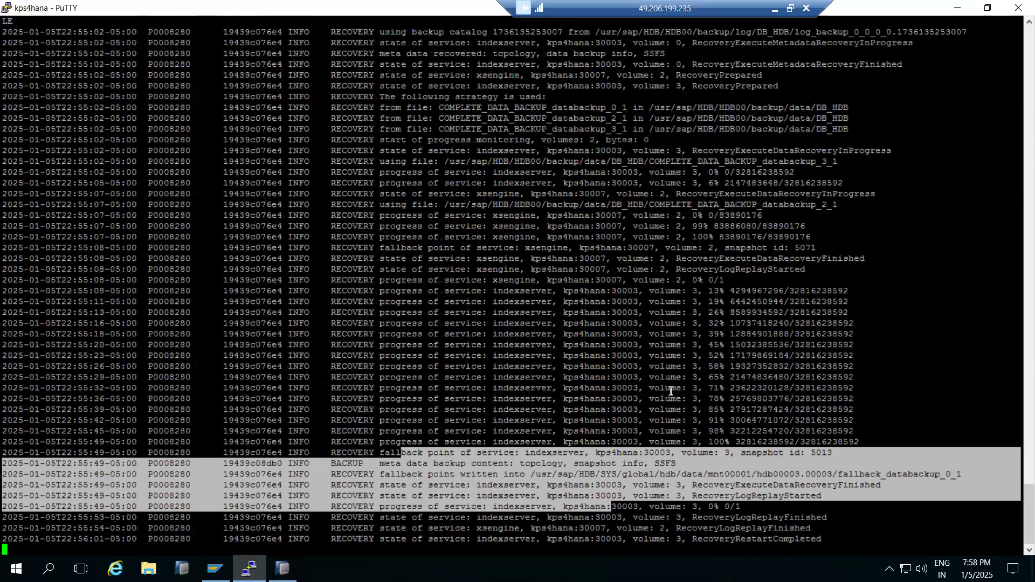
left_click(672, 386)
left_click_drag(492, 288, 731, 440)
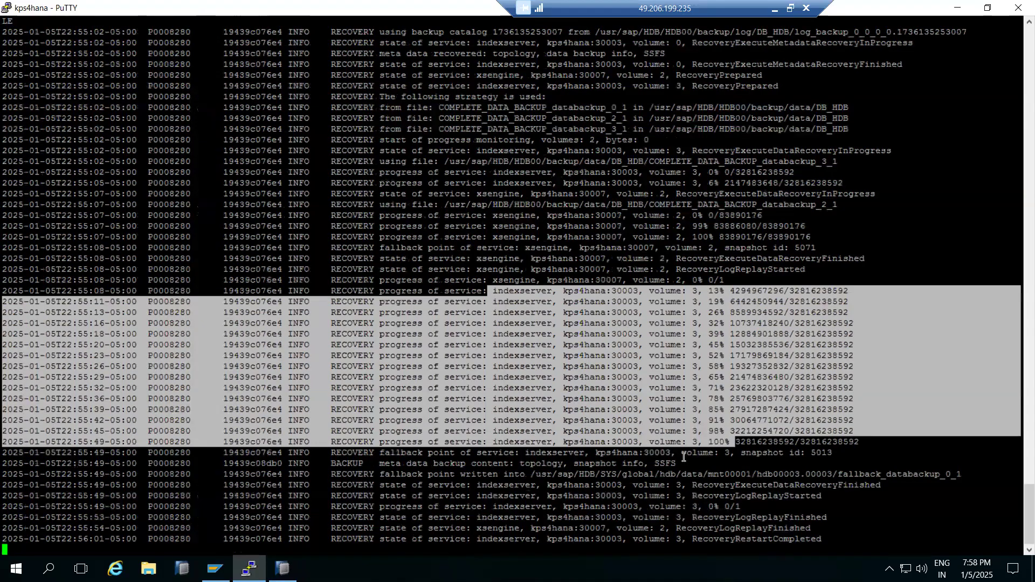
left_click_drag(450, 107, 822, 130)
left_click_drag(493, 291, 777, 420)
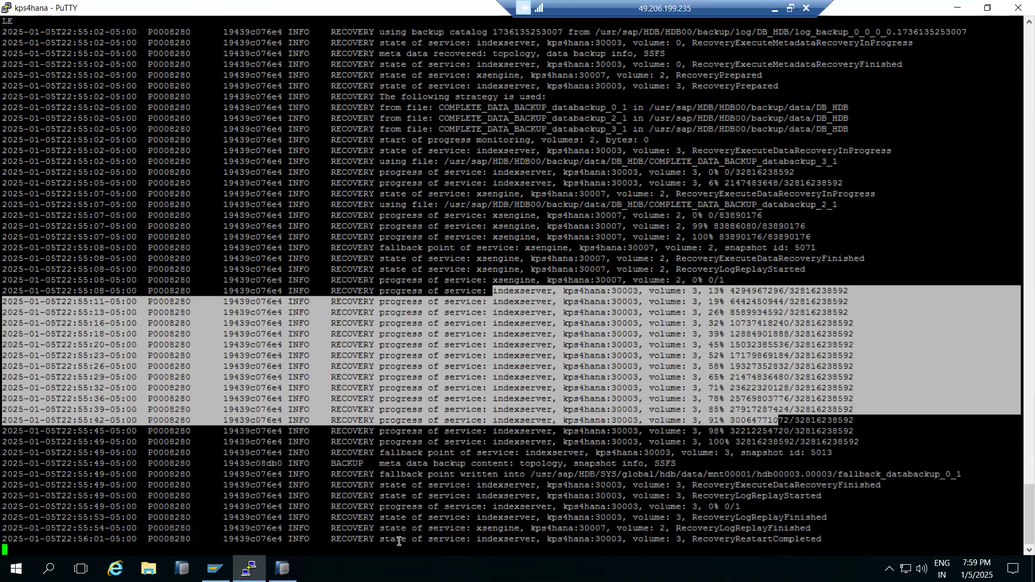
left_click_drag(353, 537, 806, 539)
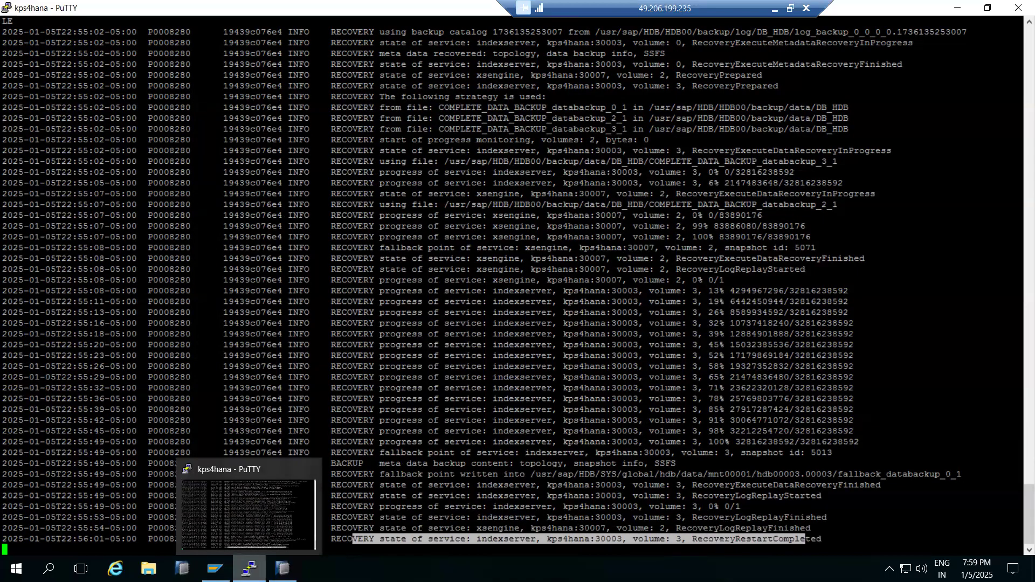
- Check the tenant recovery dialog in SAP HANA Studio, then examine the final xsengine entry of backup.log in PuTTY
left_click(249, 569)
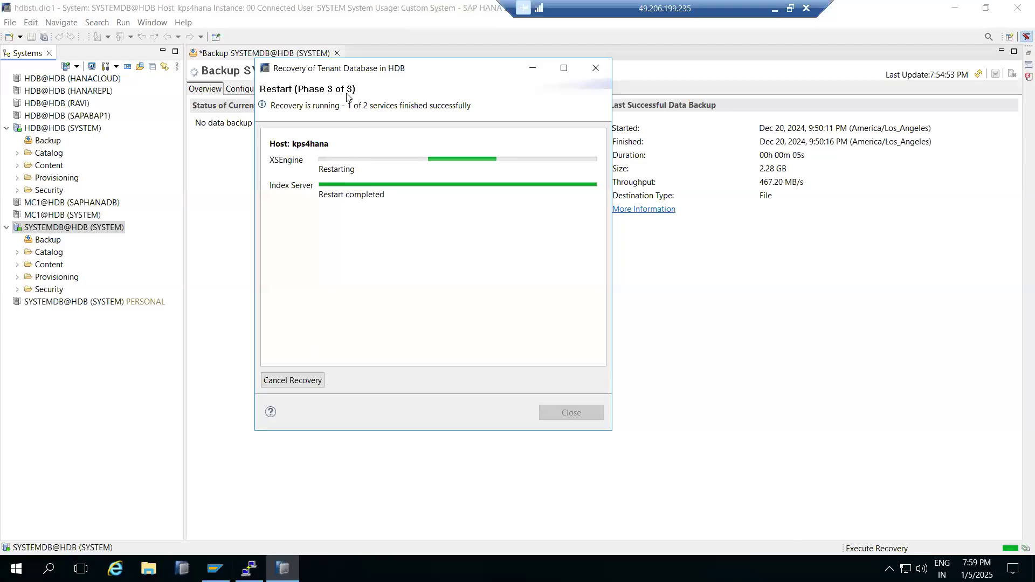
left_click_drag(351, 74, 245, 55)
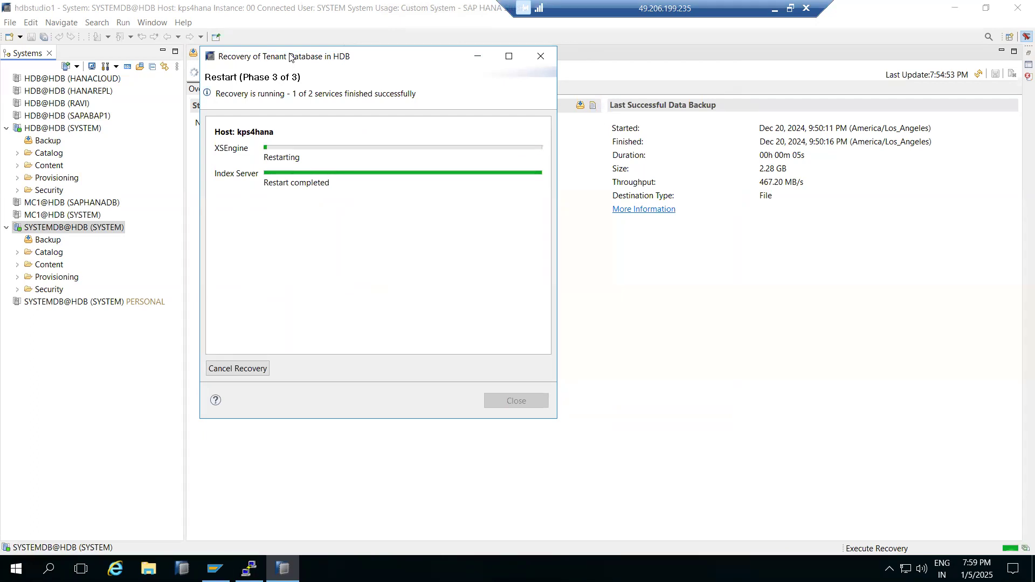
left_click(249, 569)
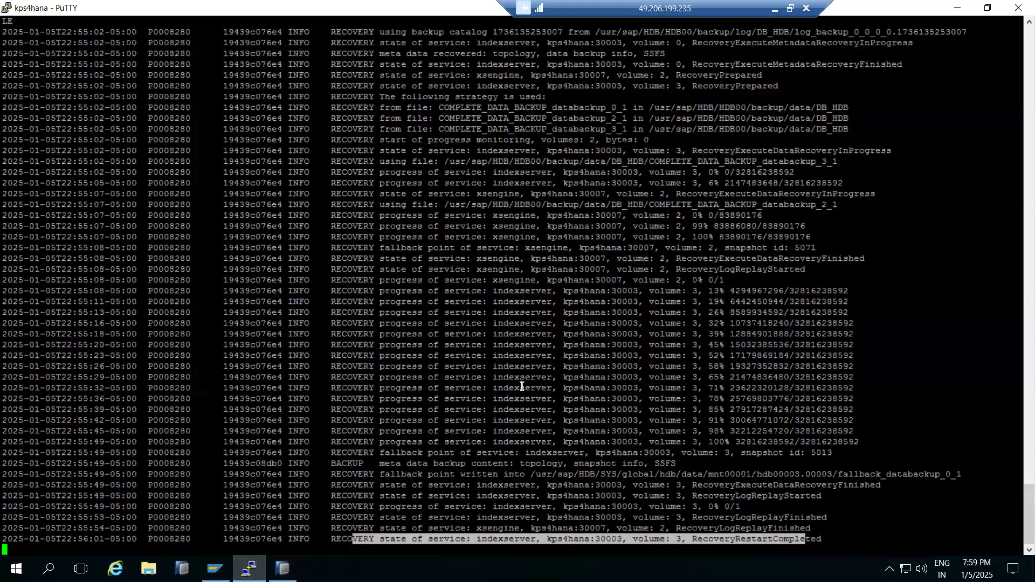
left_click_drag(509, 529, 819, 526)
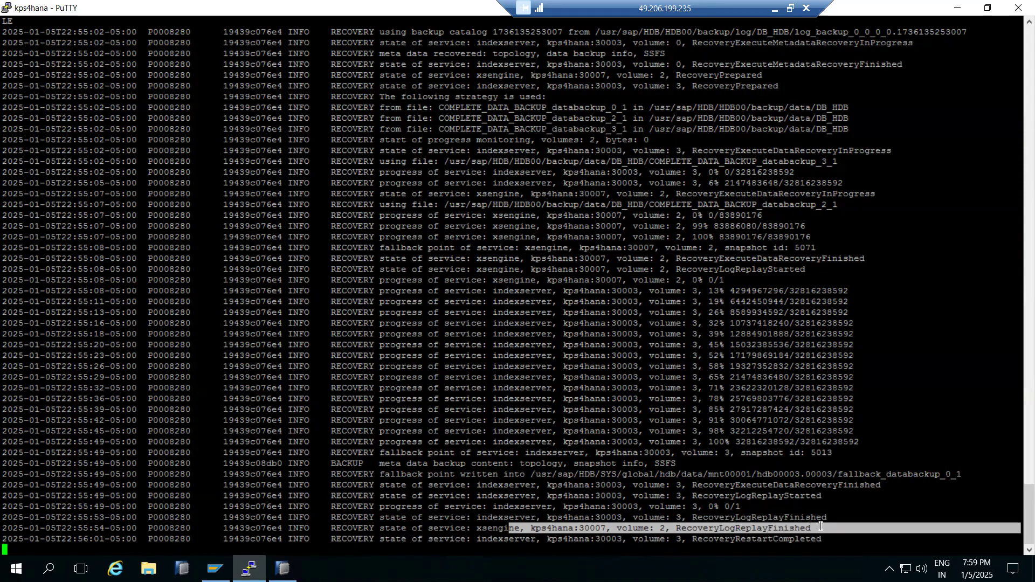
left_click_drag(741, 538, 812, 530)
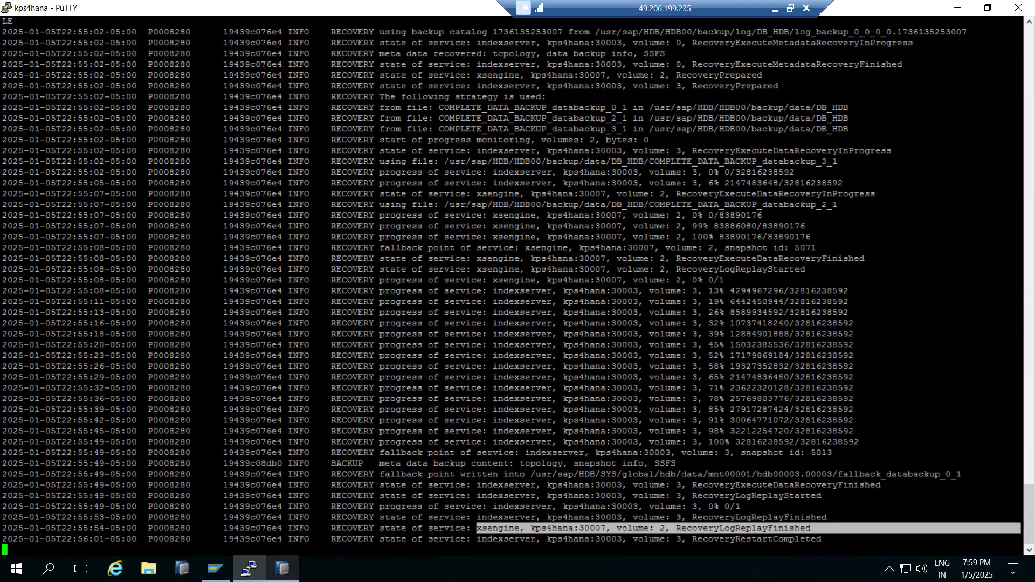
- Compare the tenant recovery progress in SAP HANA Studio with the backup log in PuTTY
left_click(283, 568)
left_click(283, 569)
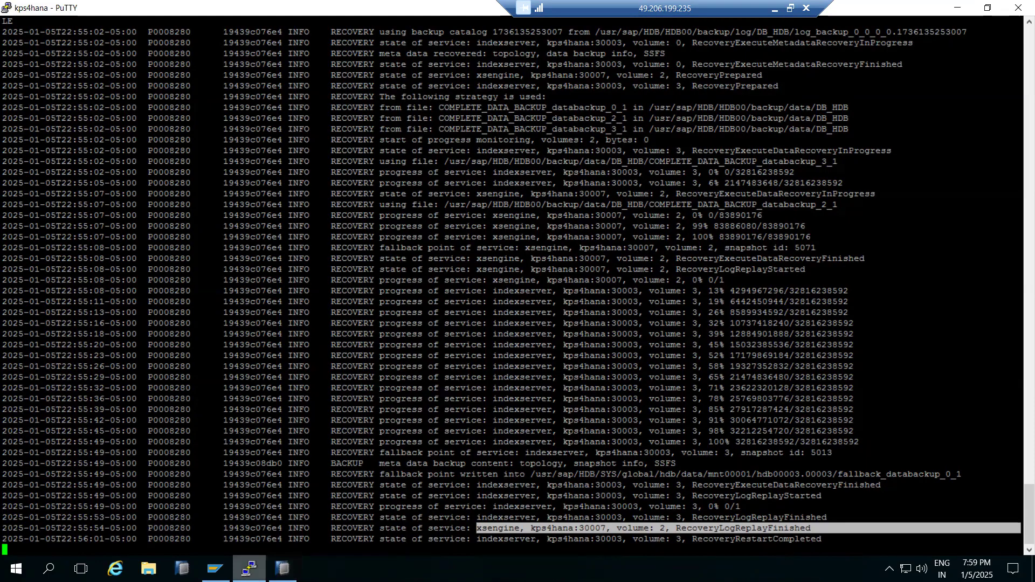
left_click(249, 569)
left_click(249, 569)
left_click(249, 568)
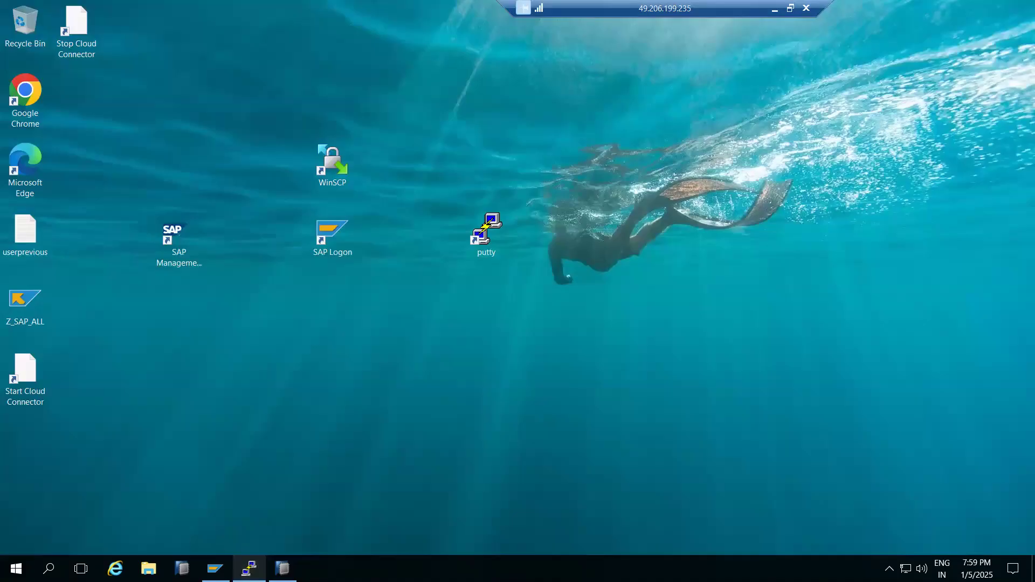
left_click(249, 569)
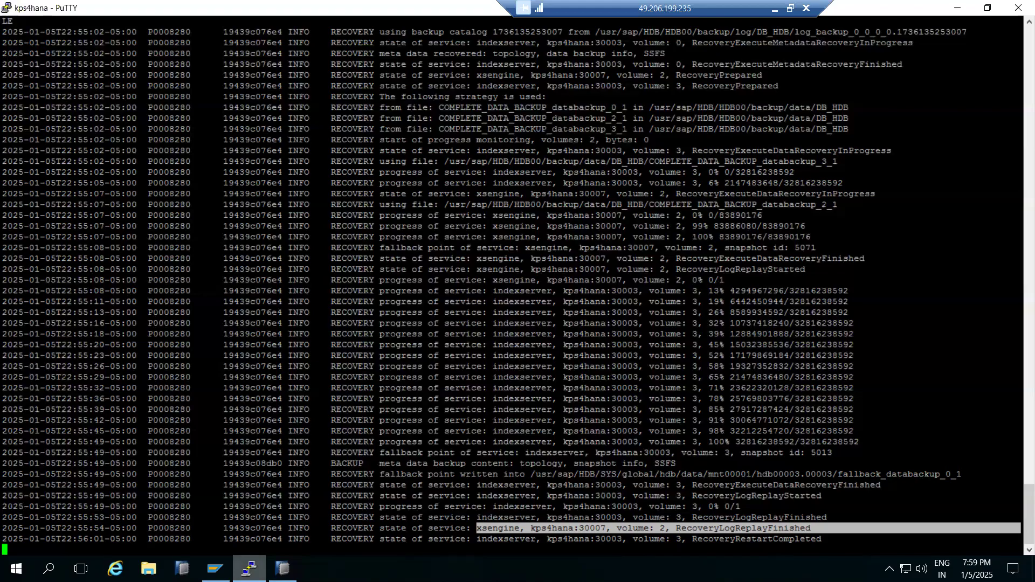
left_click(283, 568)
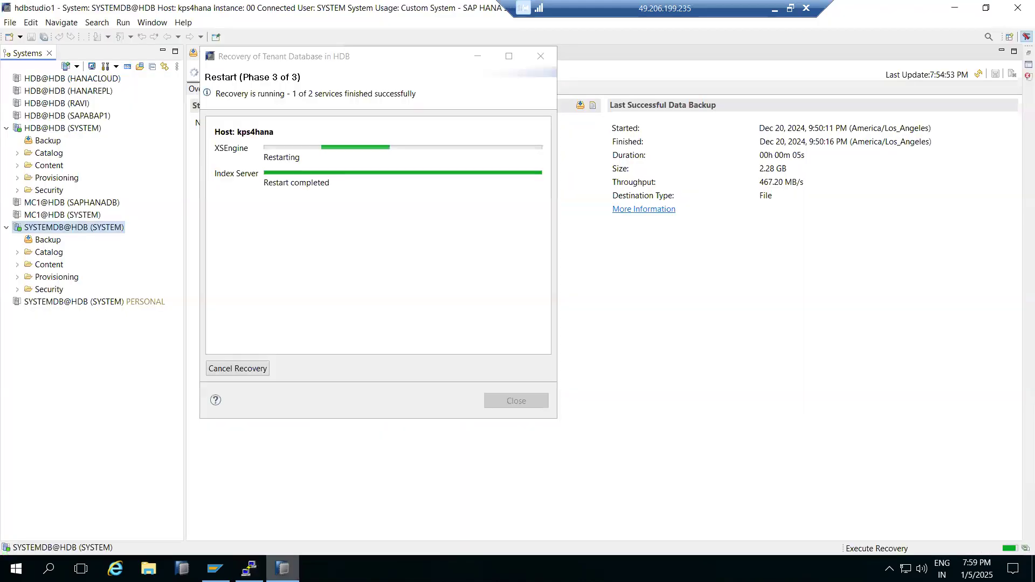
left_click(249, 569)
left_click(249, 568)
- Request cancellation of the tenant recovery, back out at the confirmation, and recheck the backup log in PuTTY
left_click(233, 373)
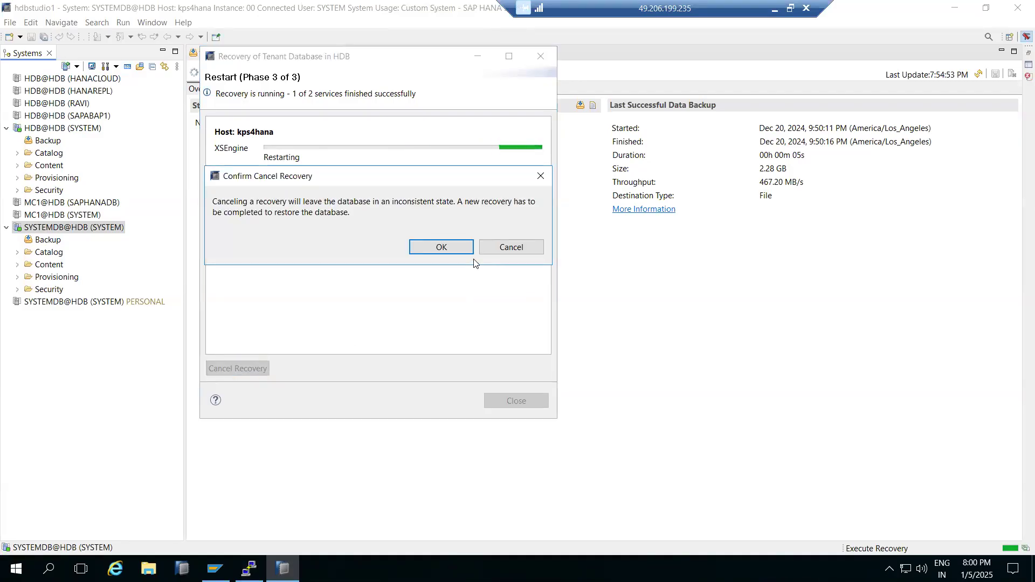
left_click(523, 249)
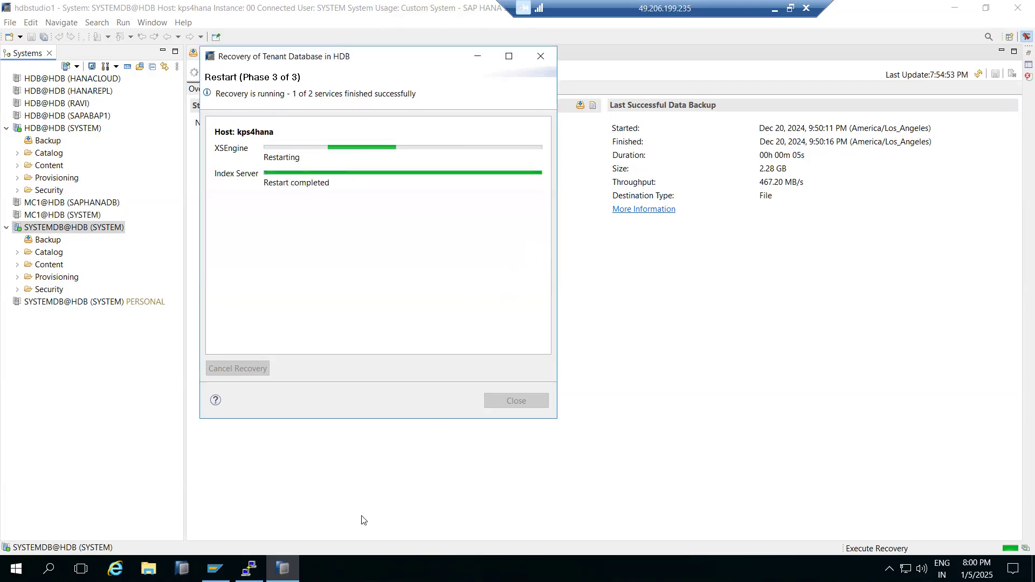
left_click(249, 569)
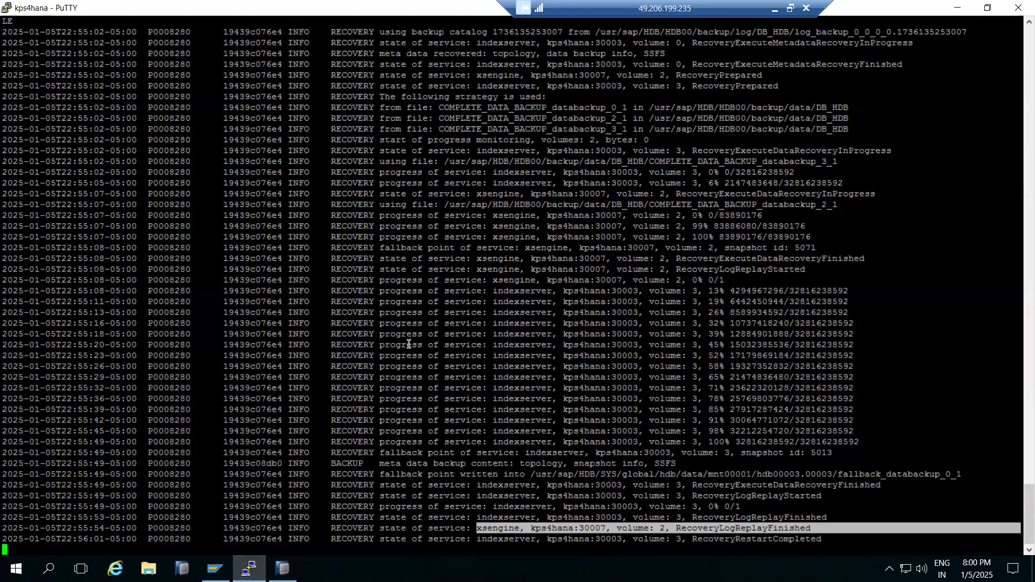
left_click(283, 569)
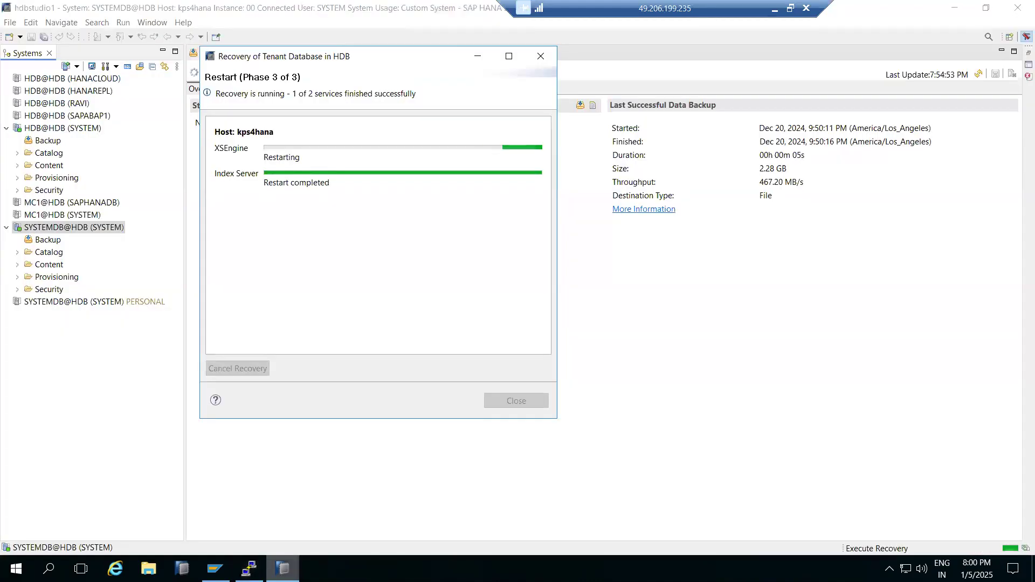
- Return to PuTTY, stop following backup.log, and check the file systems' disk usage with df -h
left_click(283, 569)
left_click(249, 569)
left_click(250, 569)
left_click(298, 479)
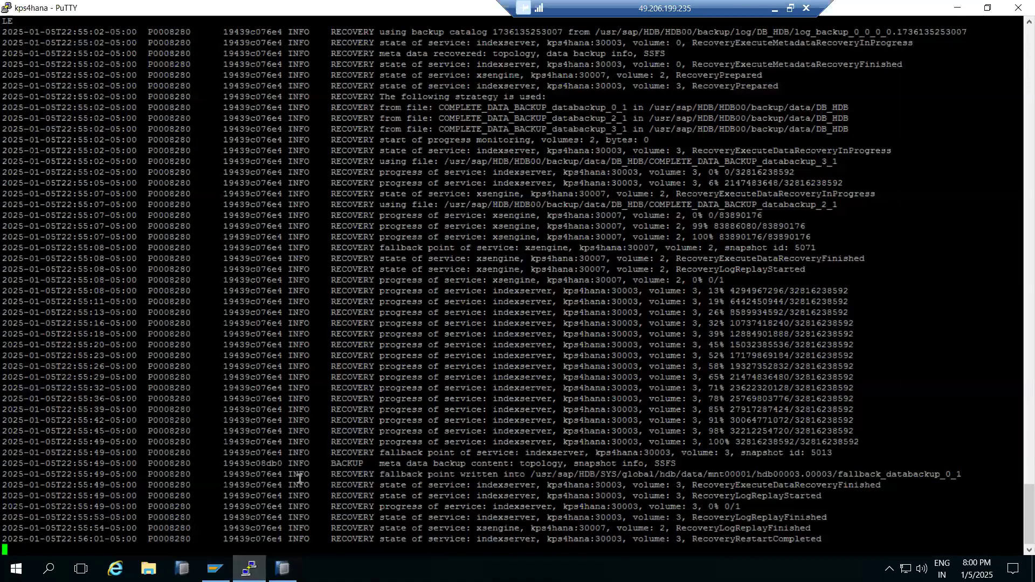
key("ctrl+c")
type("df -h")
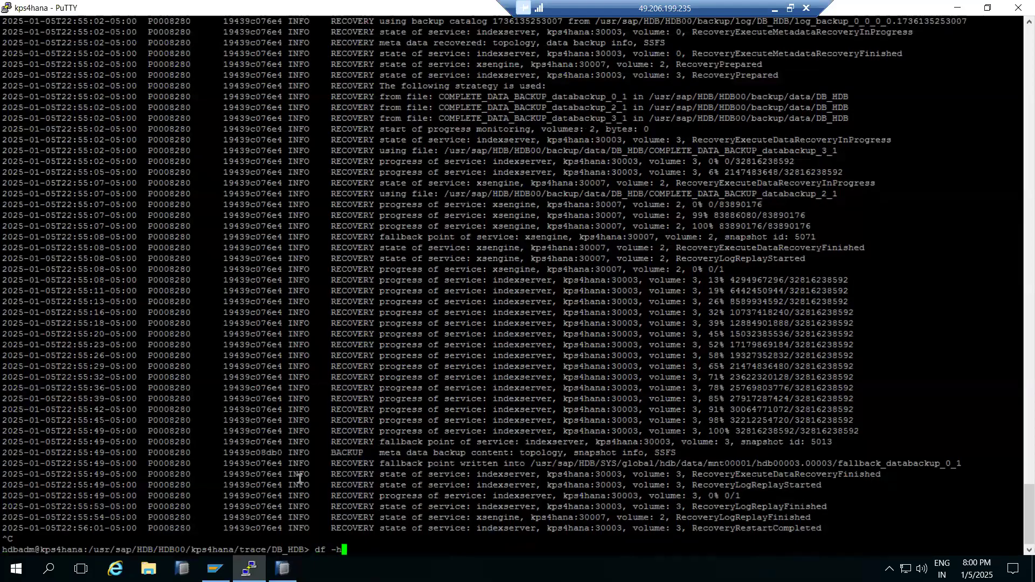
key("Return")
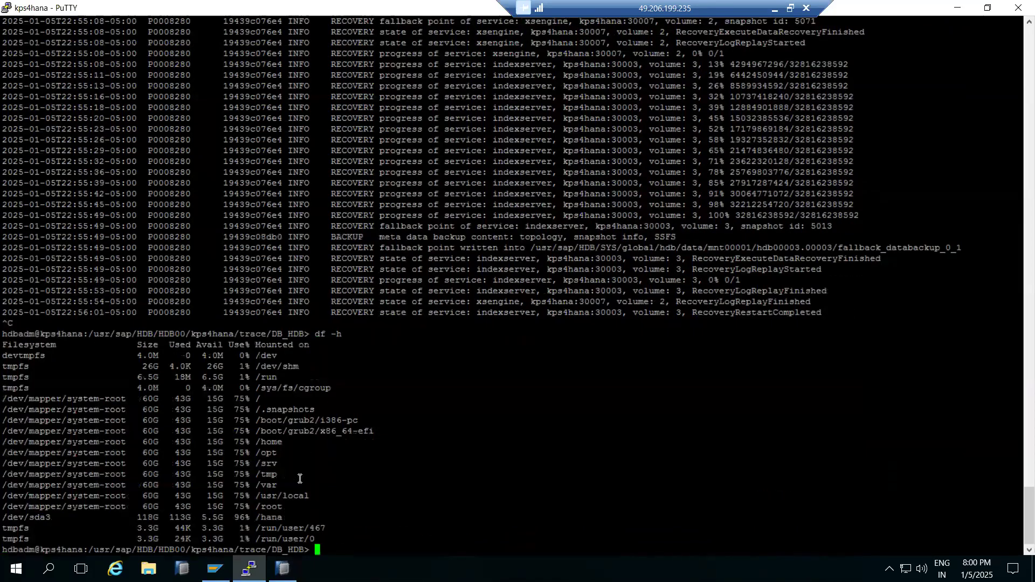
- Recheck the tenant recovery progress in SAP HANA Studio and close the recovery dialog
left_click(283, 568)
left_click(249, 568)
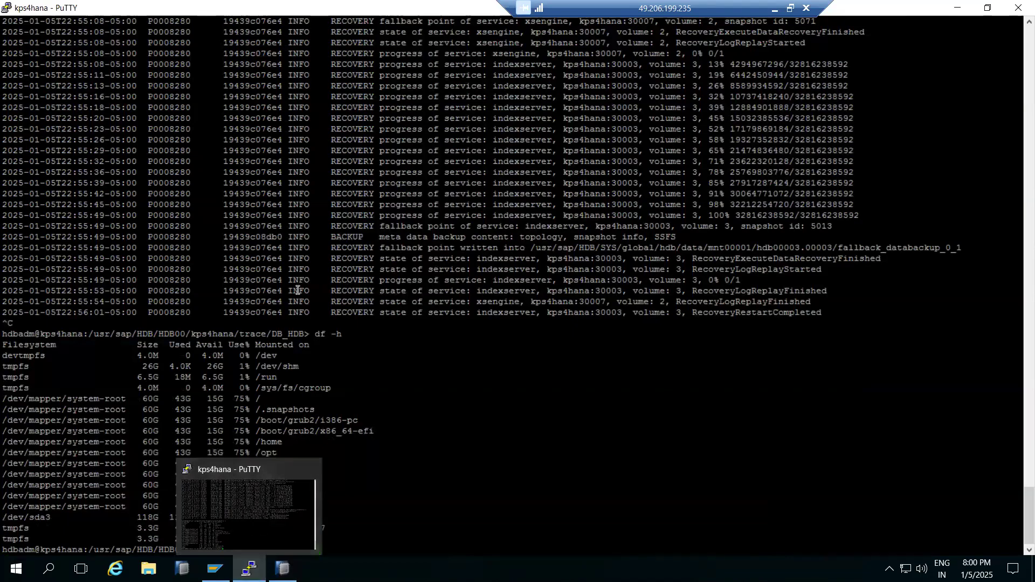
left_click(283, 569)
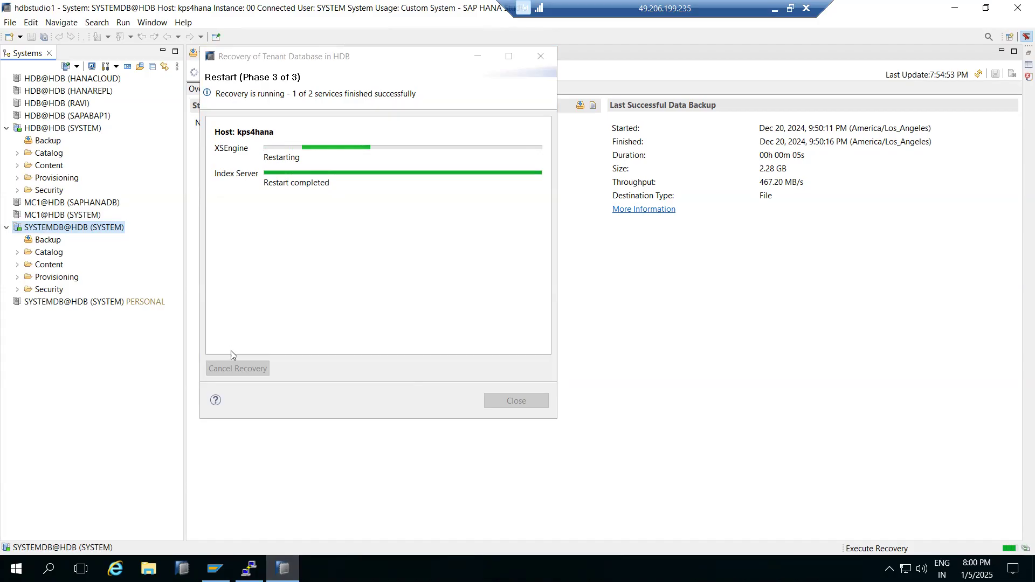
left_click(283, 569)
left_click(283, 569)
left_click(541, 56)
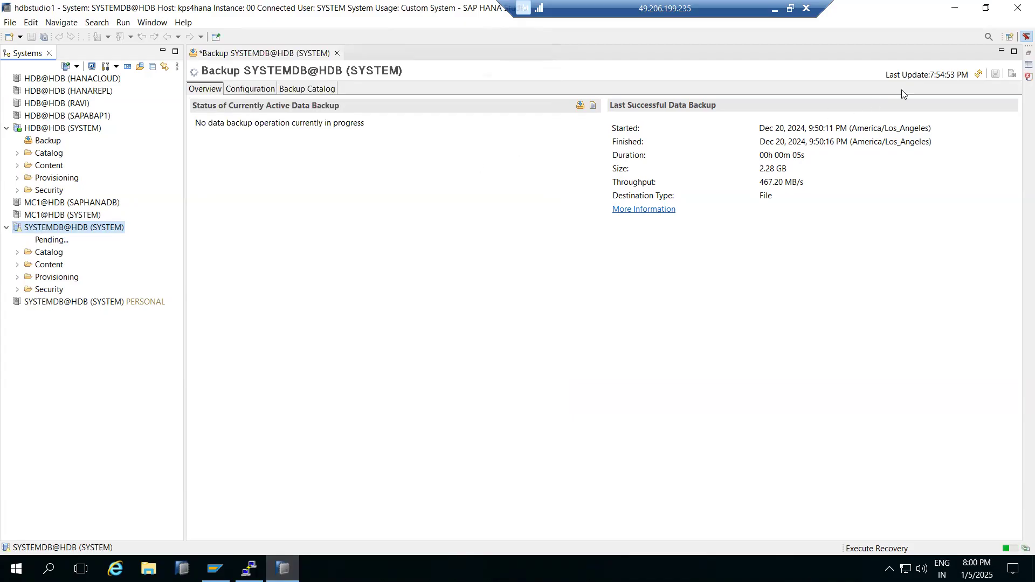
- Refresh the SYSTEMDB backup overview, then open the SYSTEMDB@HDB administration view and check its landscape services
left_click(978, 75)
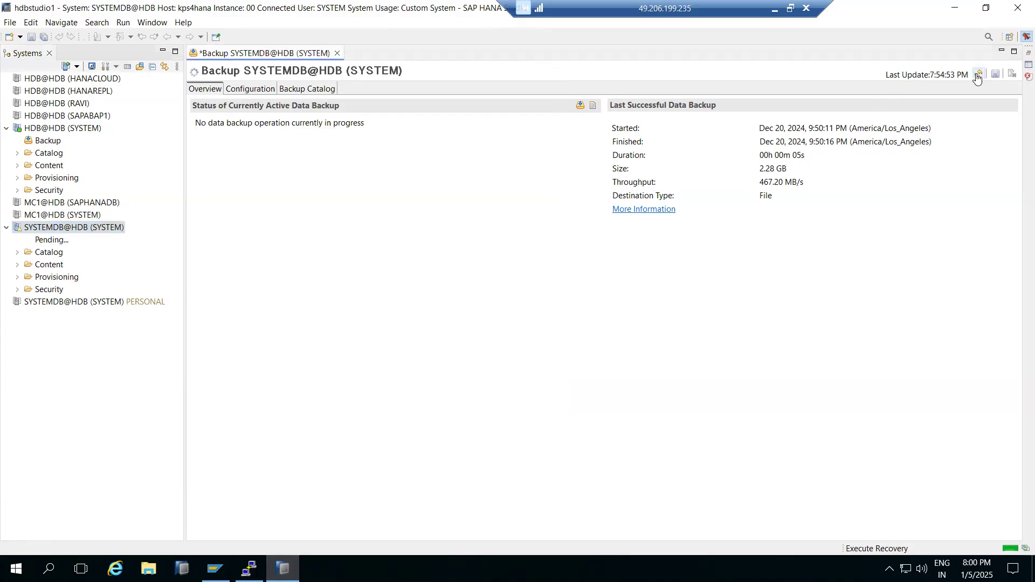
left_click(47, 225)
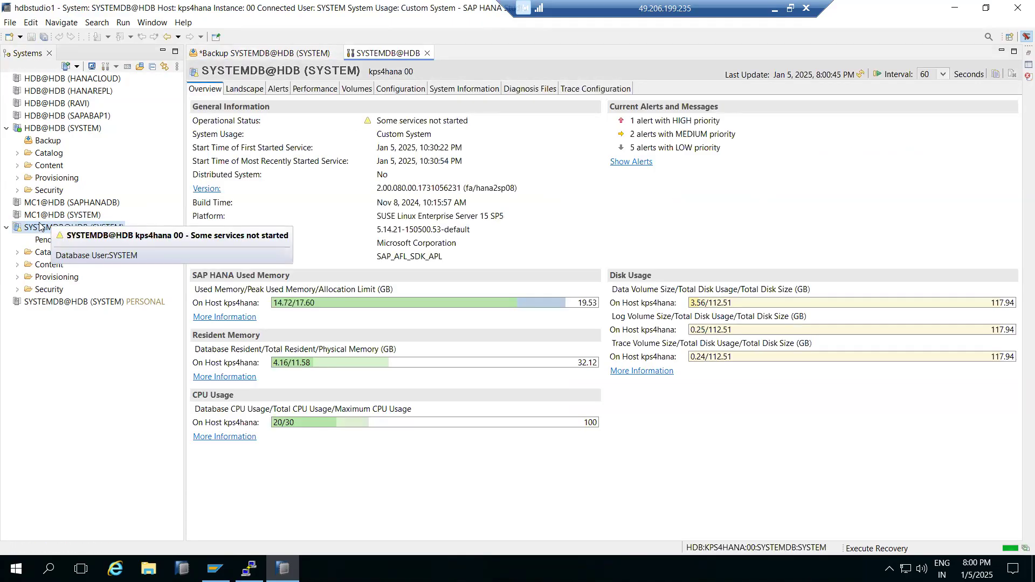
left_click(251, 89)
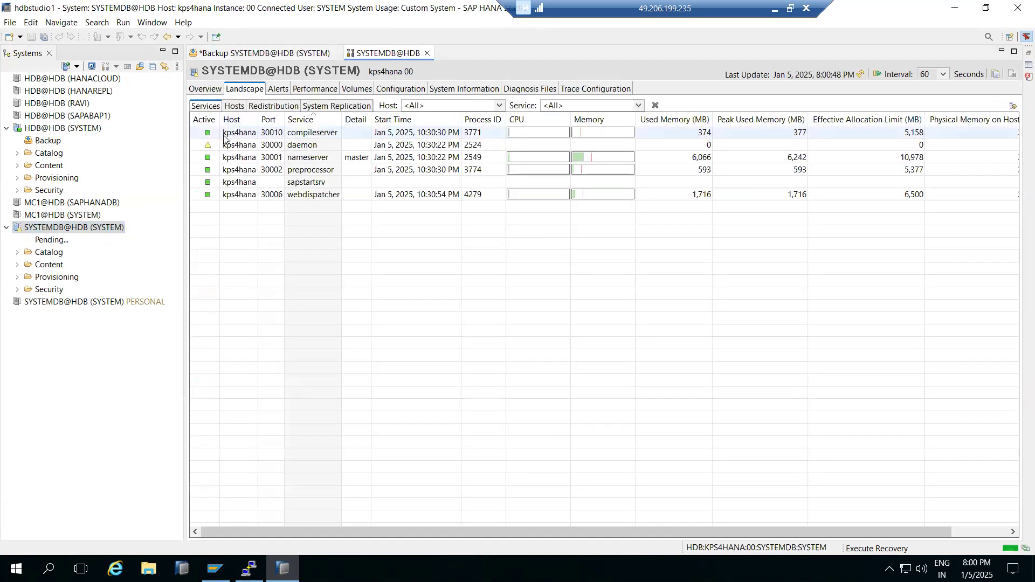
- Open the HDB@HDB landscape services and kill the xsengine service on kps4hana:30007 without creating a crash dump file
left_click(44, 127)
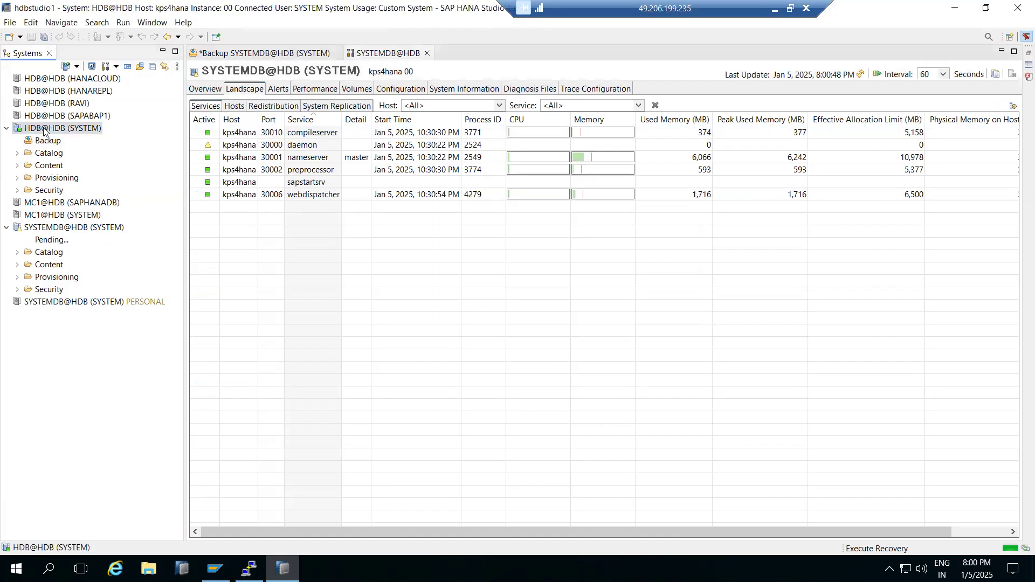
left_click(245, 89)
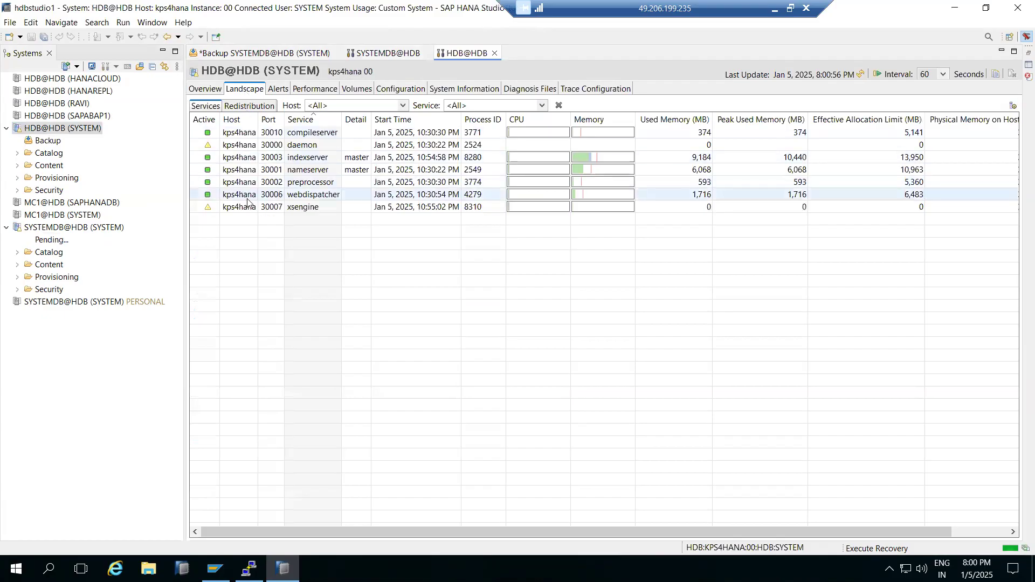
right_click(247, 206)
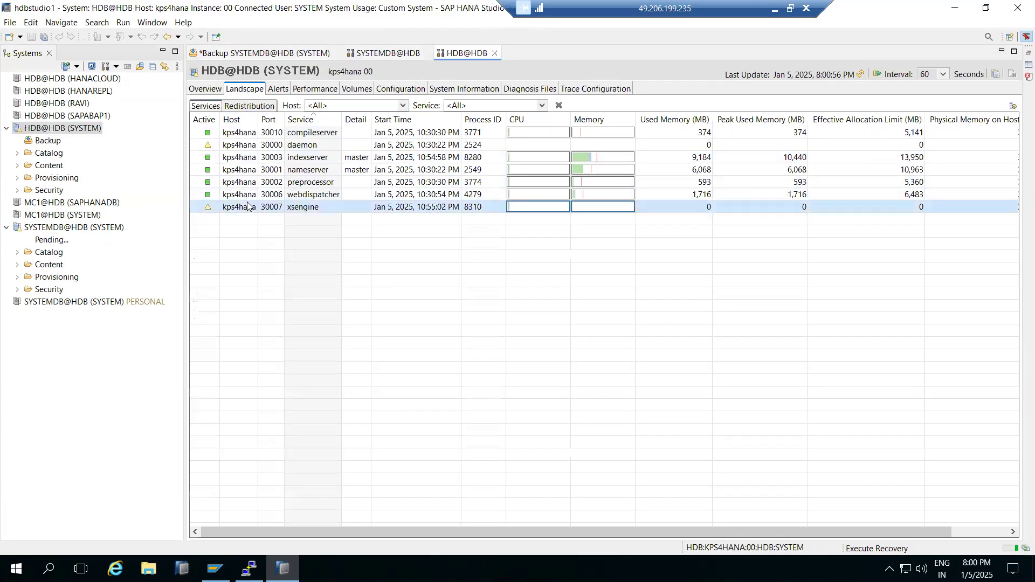
left_click(275, 222)
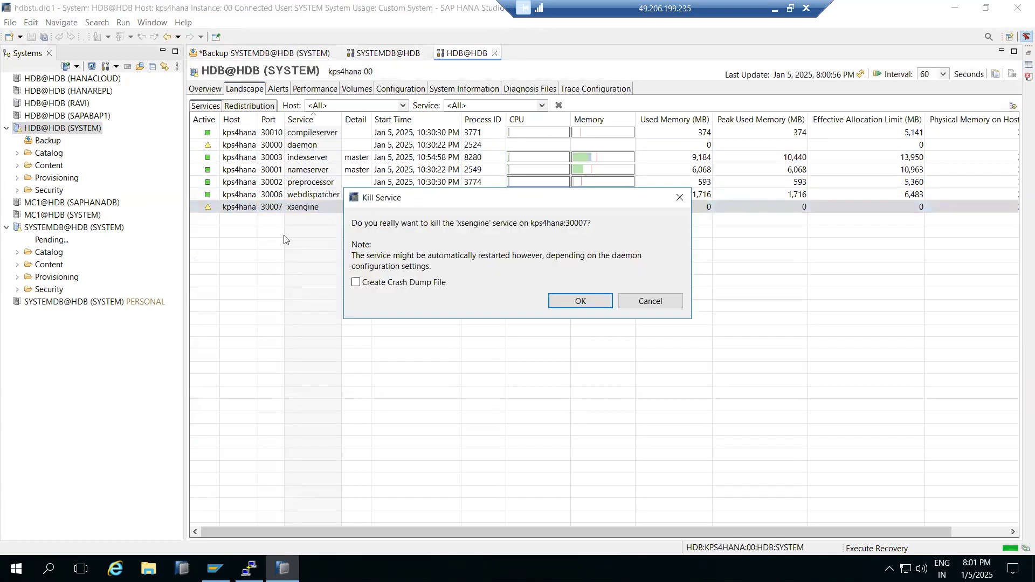
left_click(592, 302)
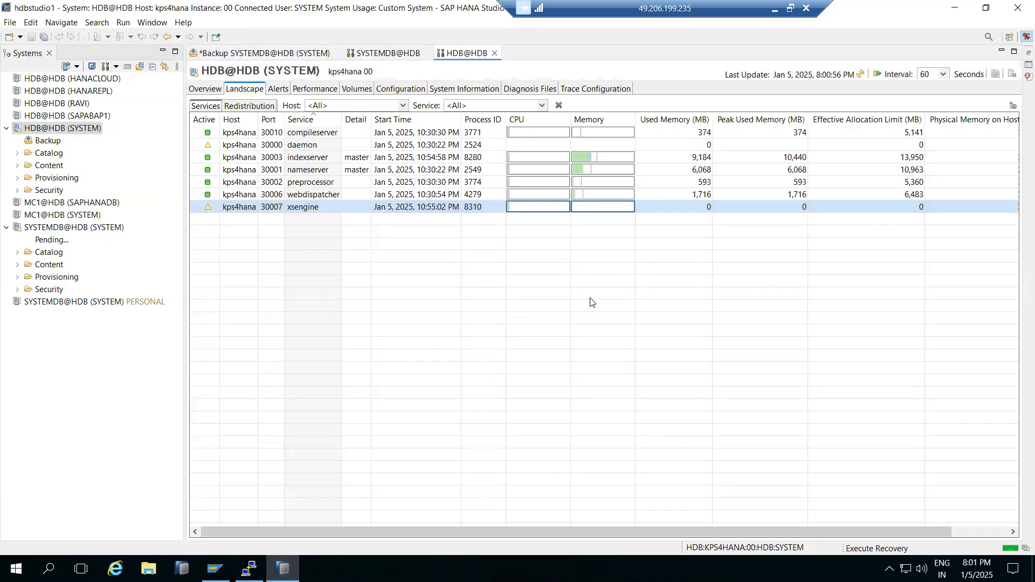
- Refresh the HDB@HDB landscape services repeatedly to check the status of xsengine and the other services
left_click(861, 75)
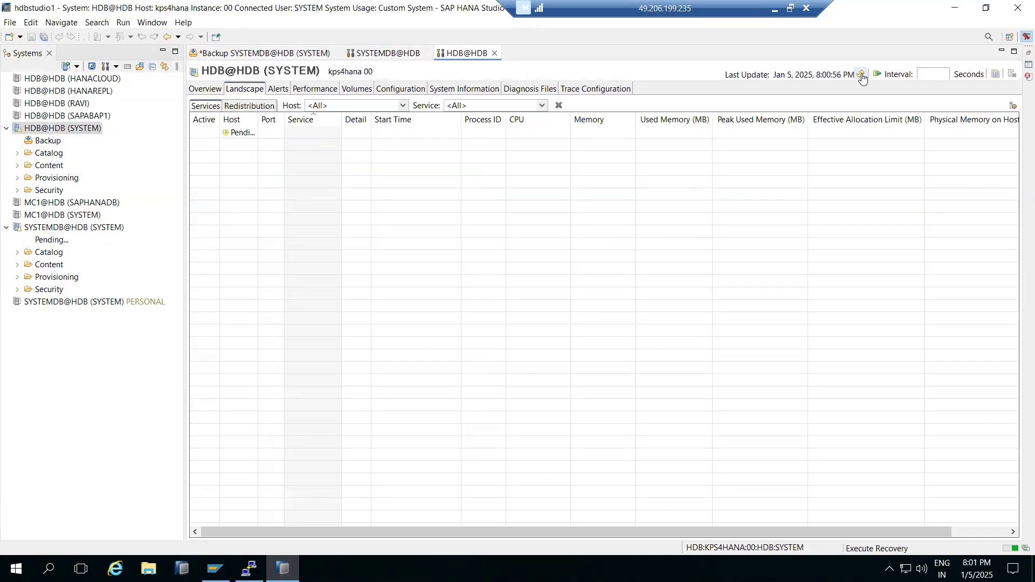
left_click(861, 75)
left_click(860, 75)
left_click(861, 74)
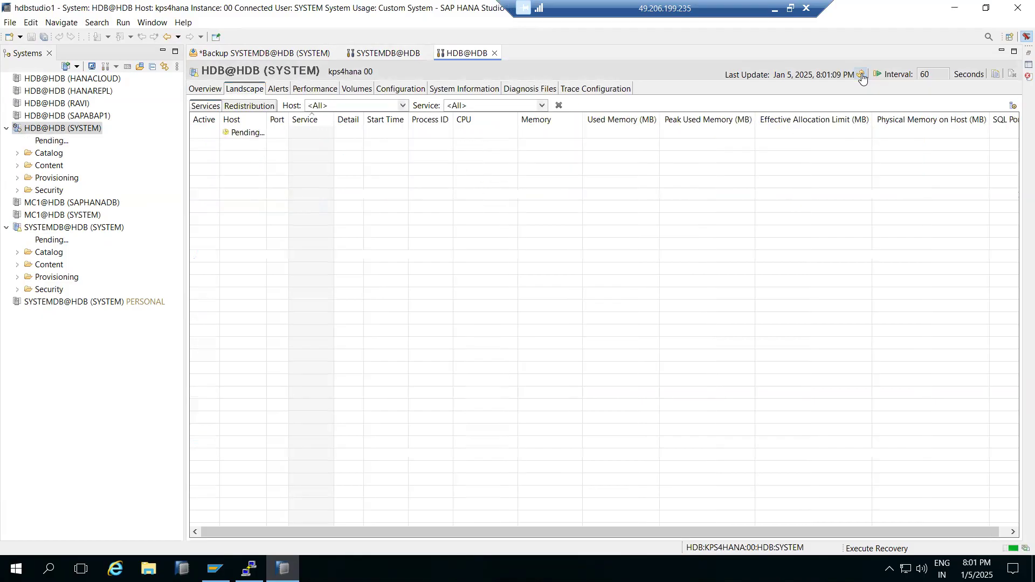
left_click(861, 75)
left_click(861, 75)
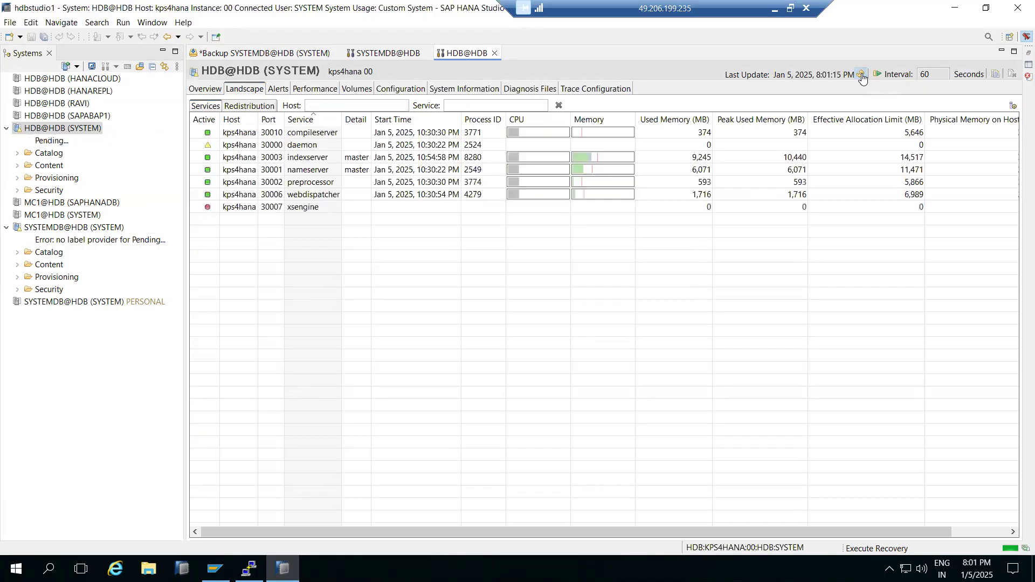
left_click(861, 75)
left_click(861, 75)
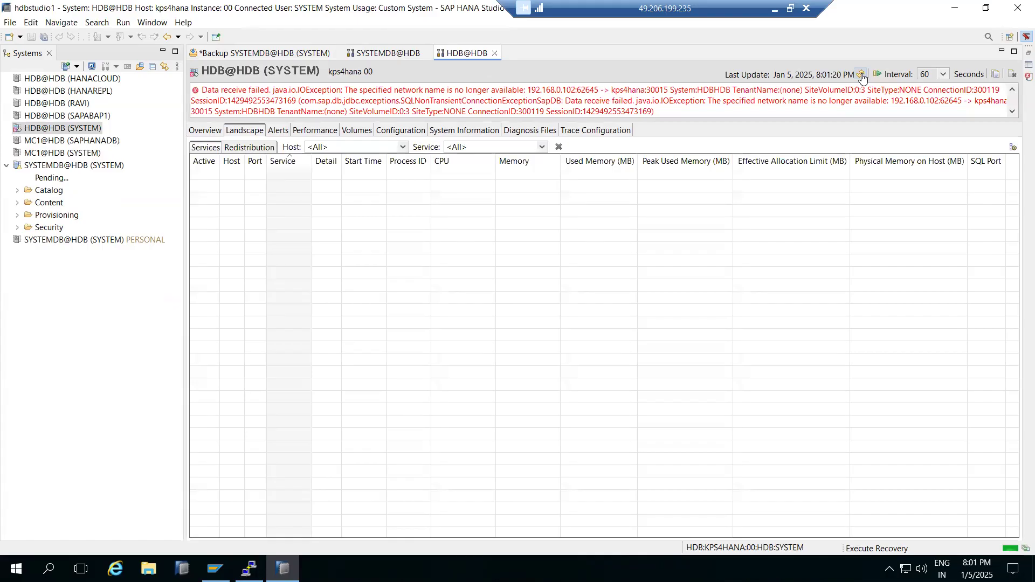
left_click_drag(778, 101, 851, 101)
left_click(860, 75)
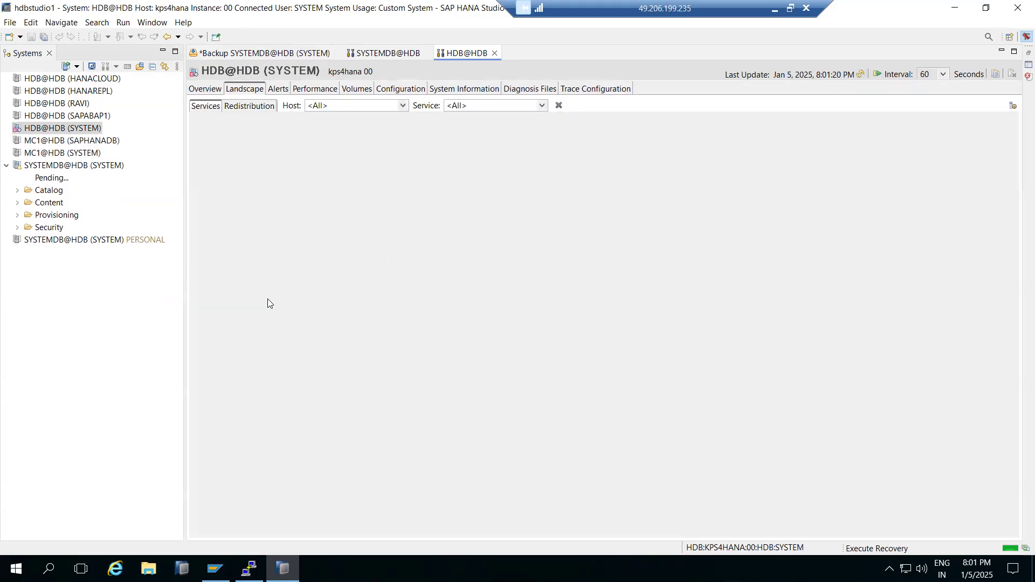
right_click(50, 168)
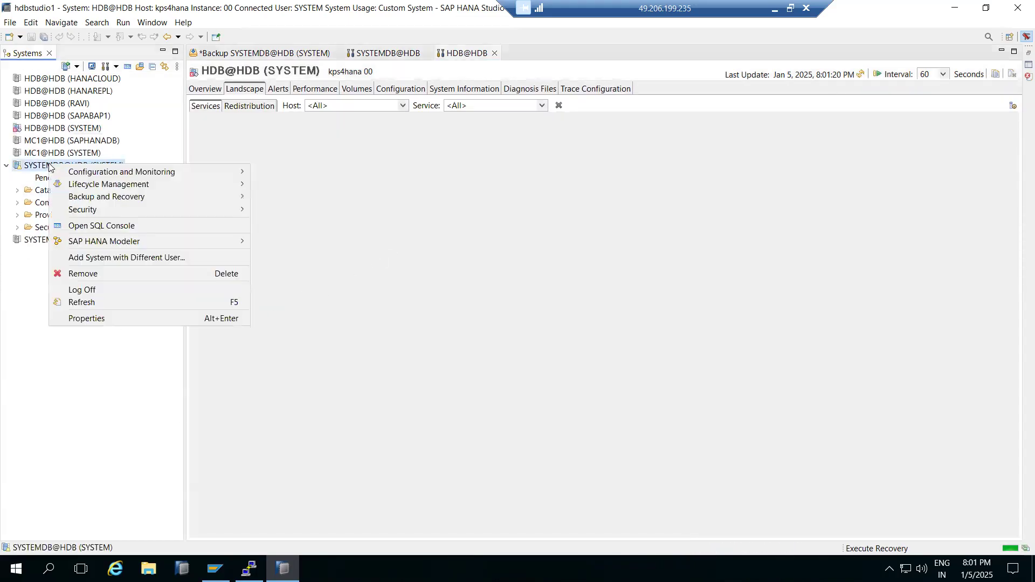
mouse_move(185, 198)
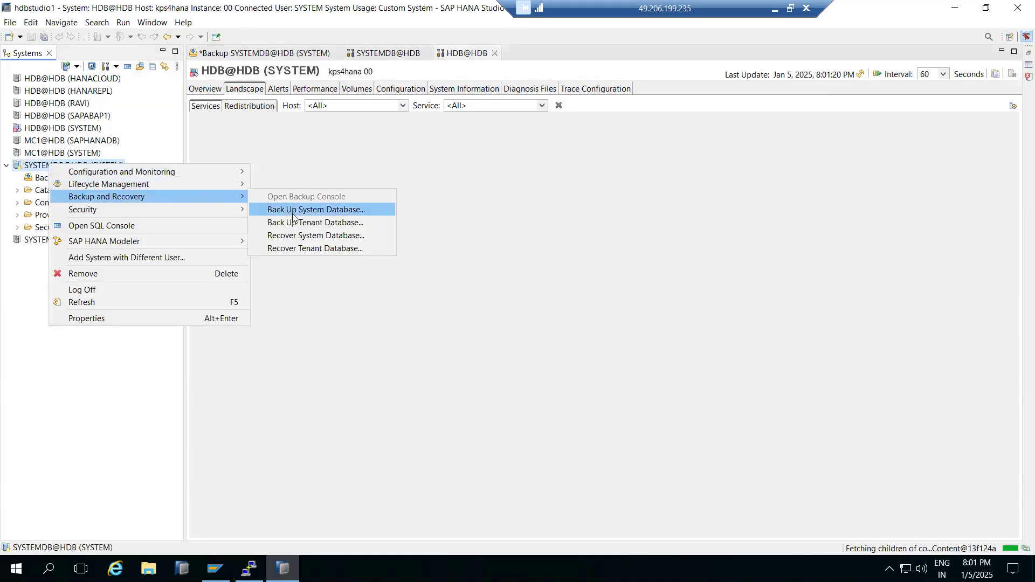
mouse_move(209, 173)
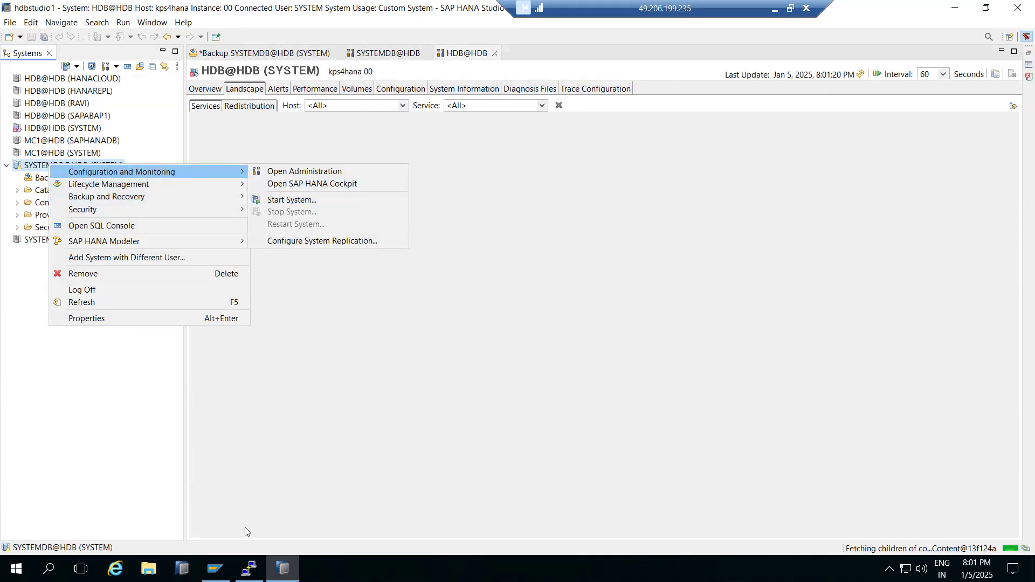
- Switch to PuTTY and stop the HANA instance with HDB stop, then check the SYSTEMDB@HDB administration view in SAP HANA Studio
left_click(249, 569)
type("H")
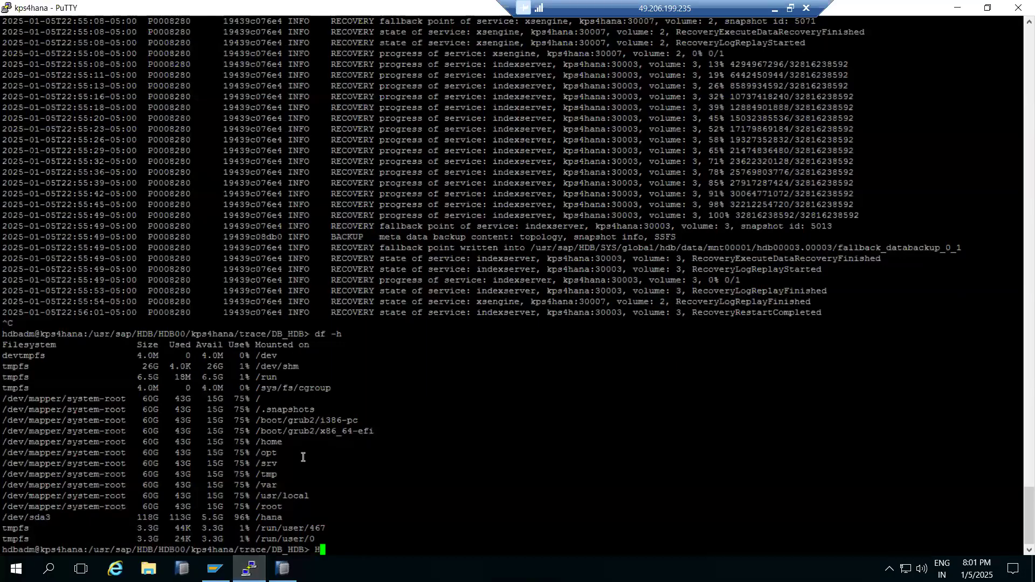
type("DB stop")
key("Return")
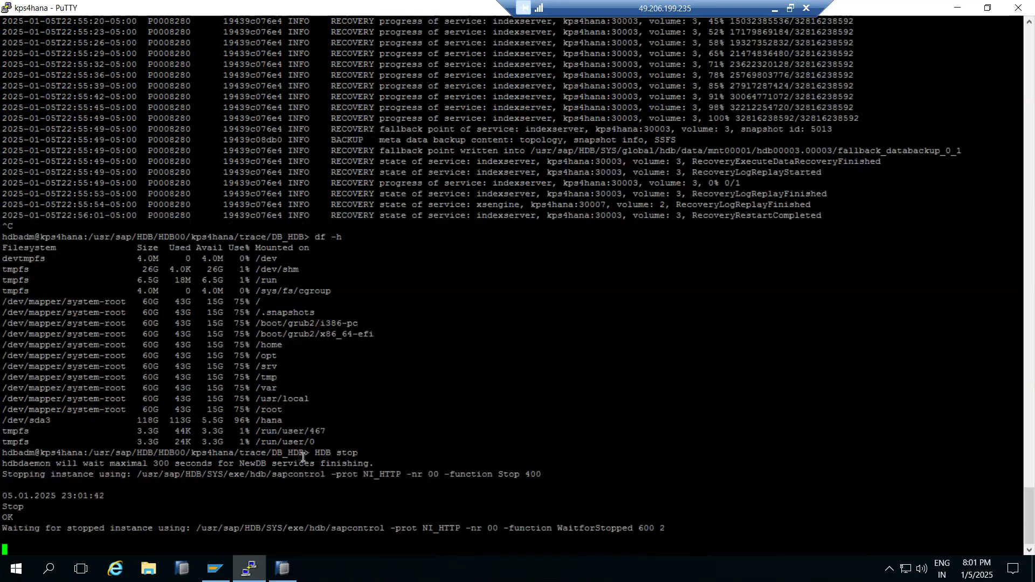
left_click(249, 569)
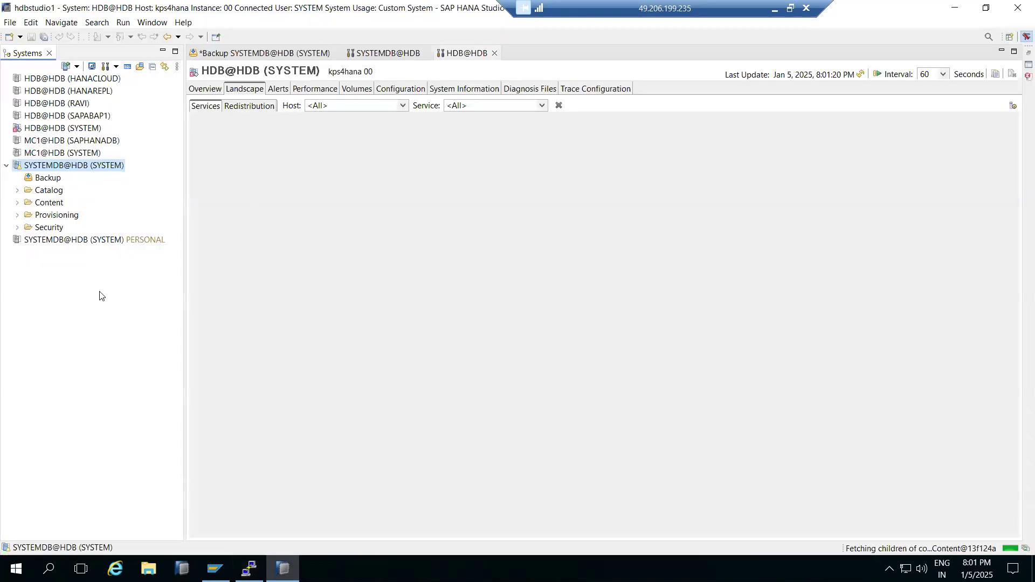
double_click(54, 167)
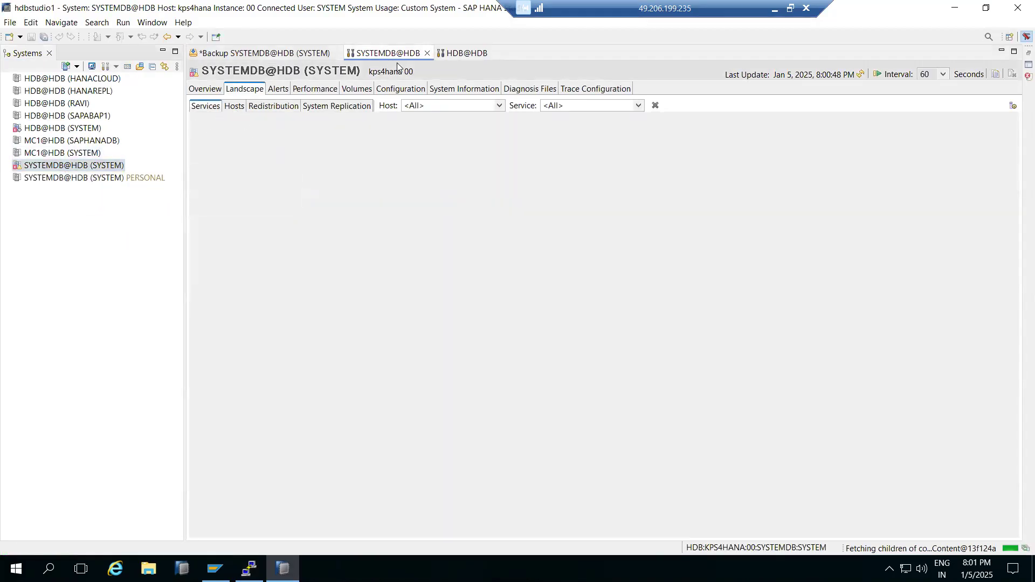
- Return to PuTTY, list the instance's processes with HDB info, and start the instance with HDB start
left_click(249, 569)
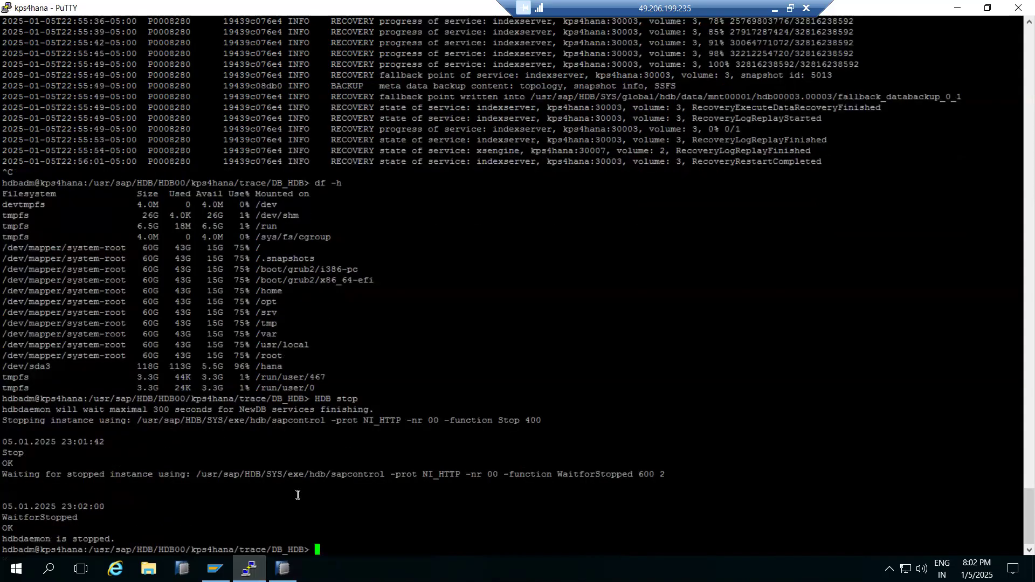
type("HDB info")
key("Return")
type("HDB ")
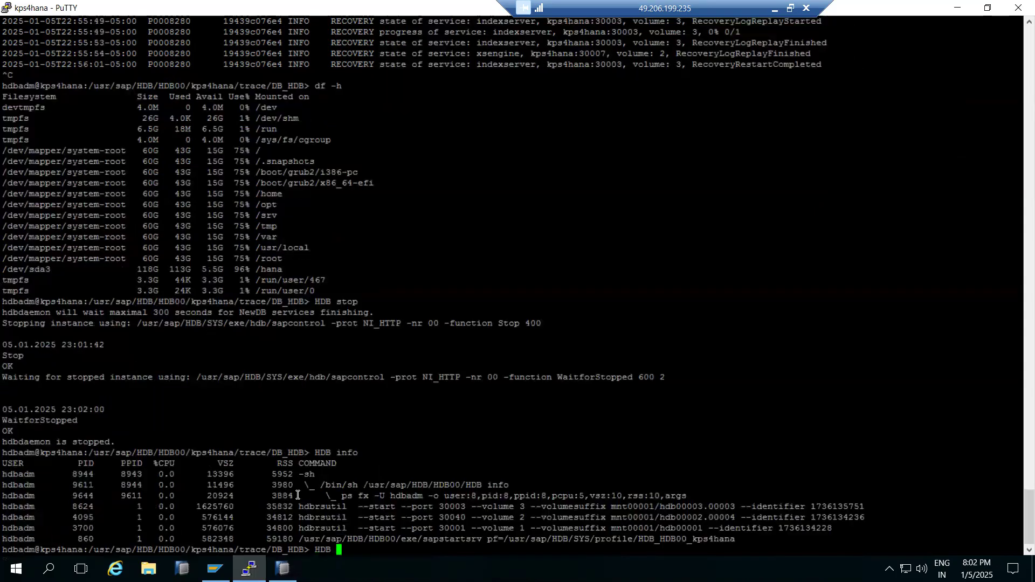
type("start")
key("Return")
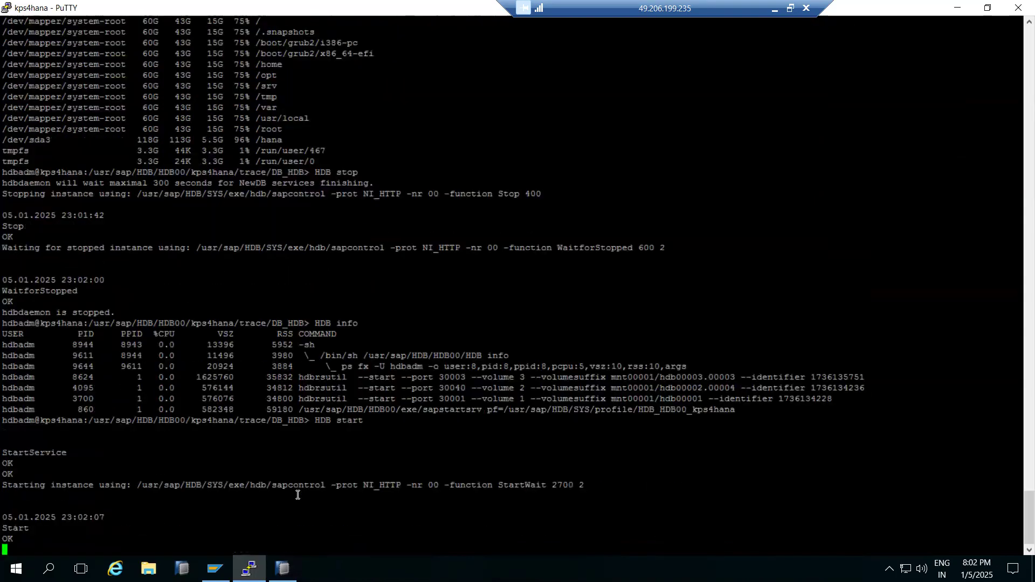
- Switch to SAP HANA Studio, refresh the SYSTEMDB@HDB administration view, and check its overview and landscape services
left_click(249, 569)
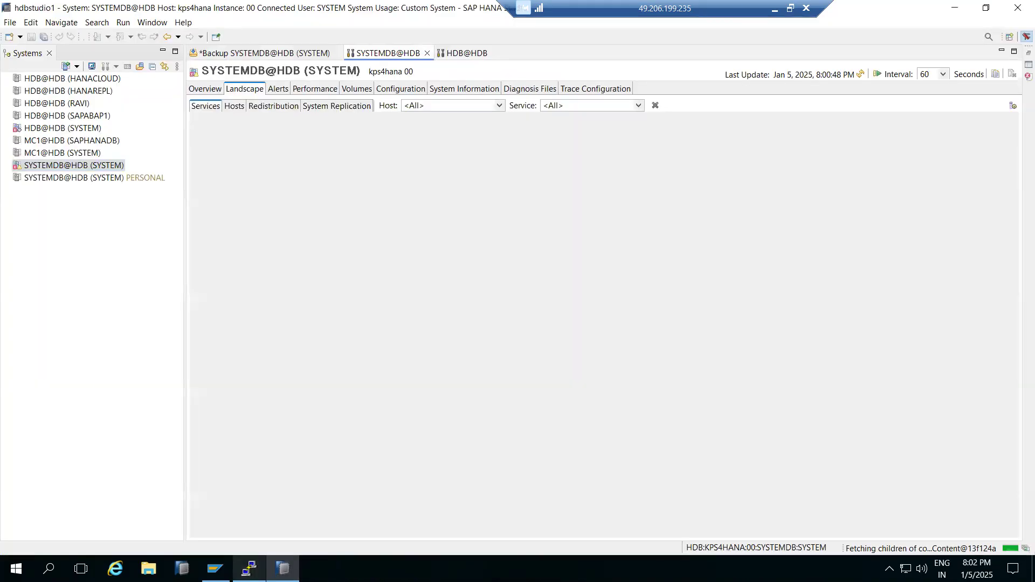
left_click(859, 75)
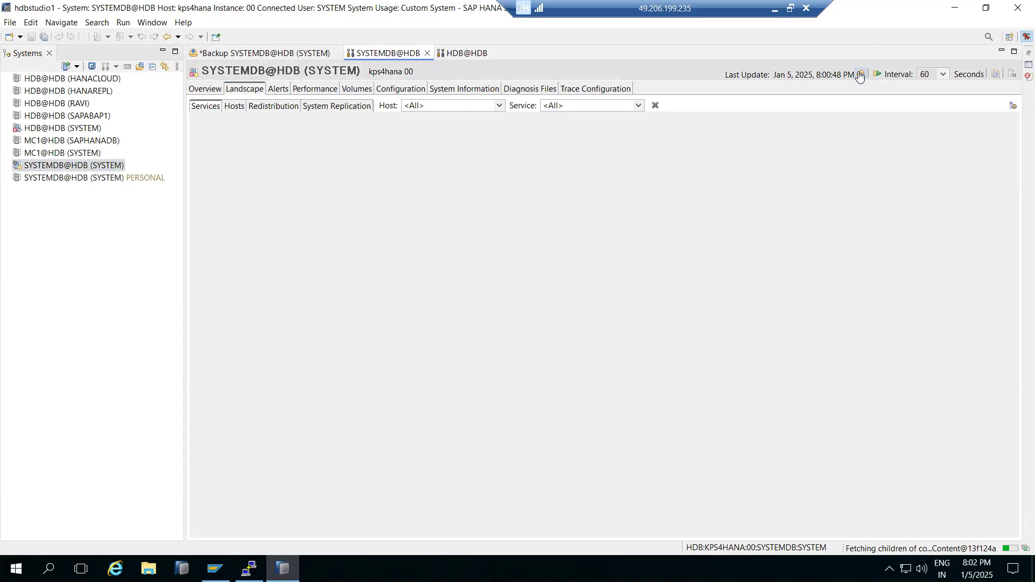
left_click(209, 89)
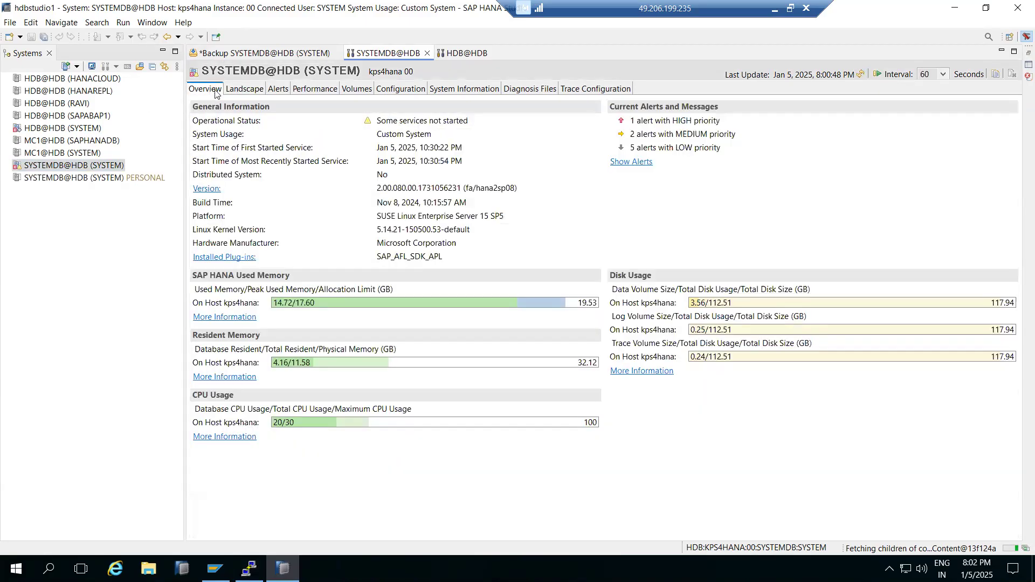
left_click(860, 76)
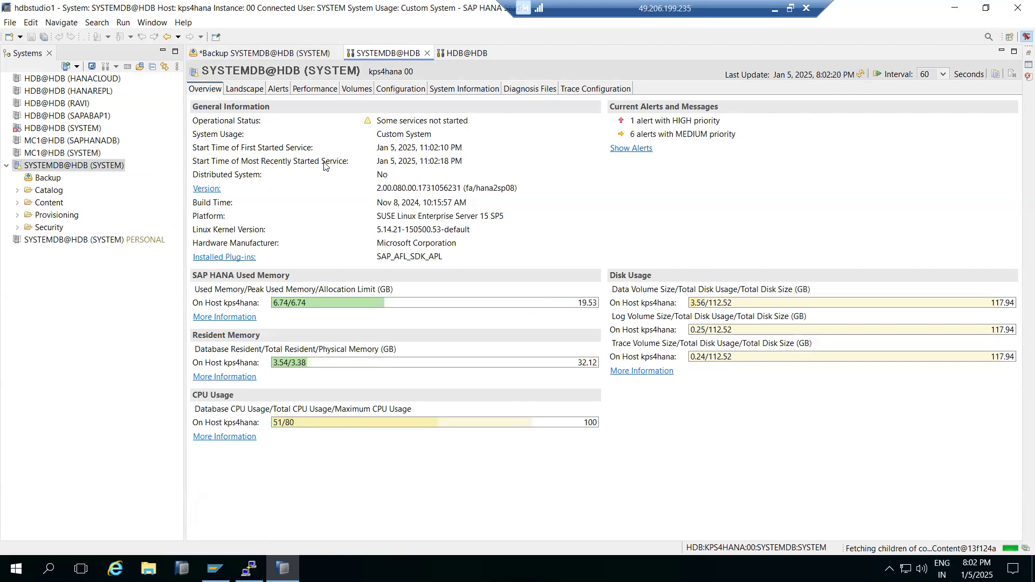
left_click(247, 89)
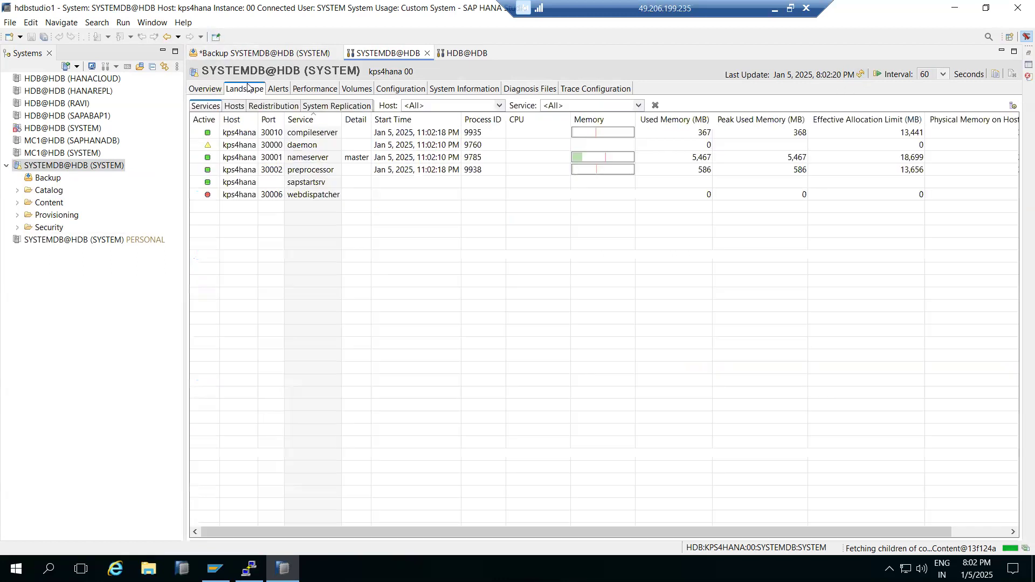
- Check the HDB@HDB administration view and the HDB start output in PuTTY, then return to SAP HANA Studio
double_click(53, 130)
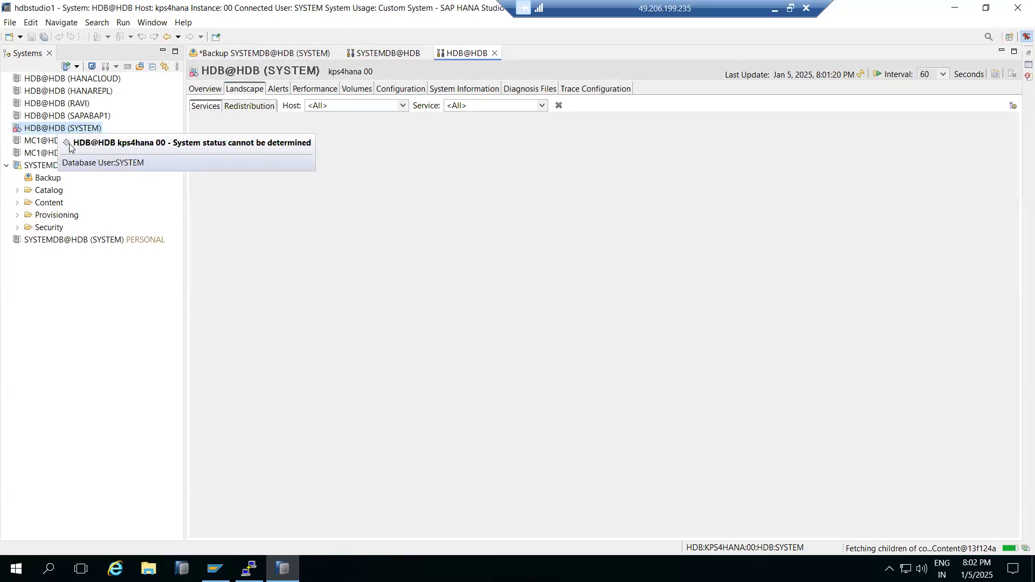
left_click(249, 568)
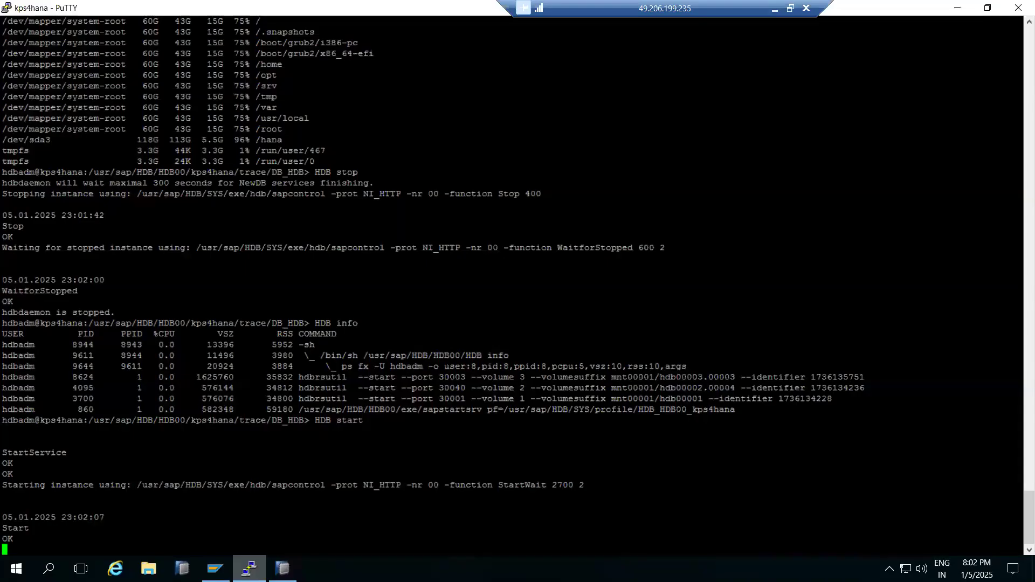
left_click(282, 567)
- Start a tenant database recovery from SYSTEMDB@HDB, select tenant HDB, and continue to the recovery type selection
right_click(39, 168)
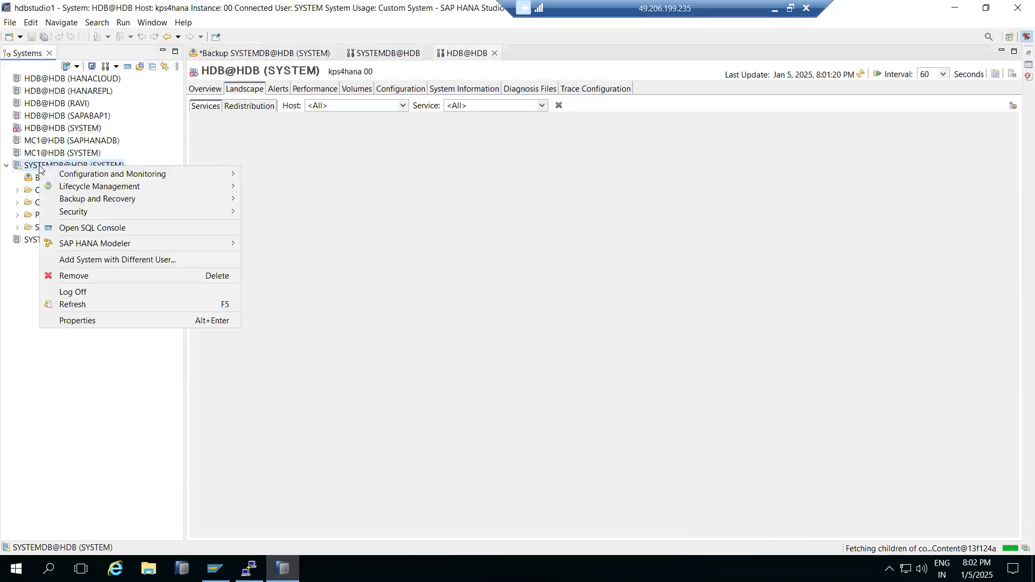
mouse_move(188, 197)
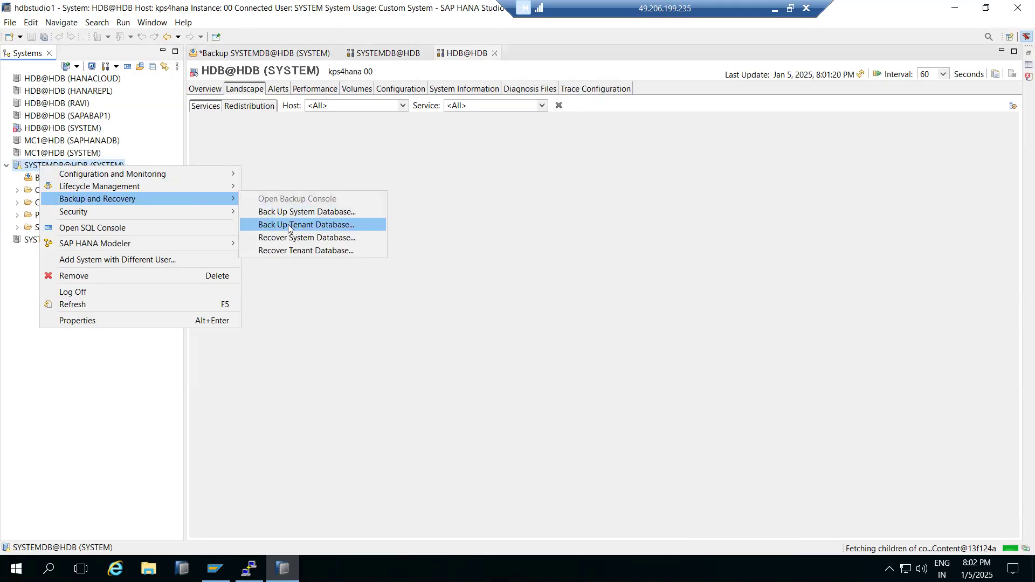
left_click(283, 251)
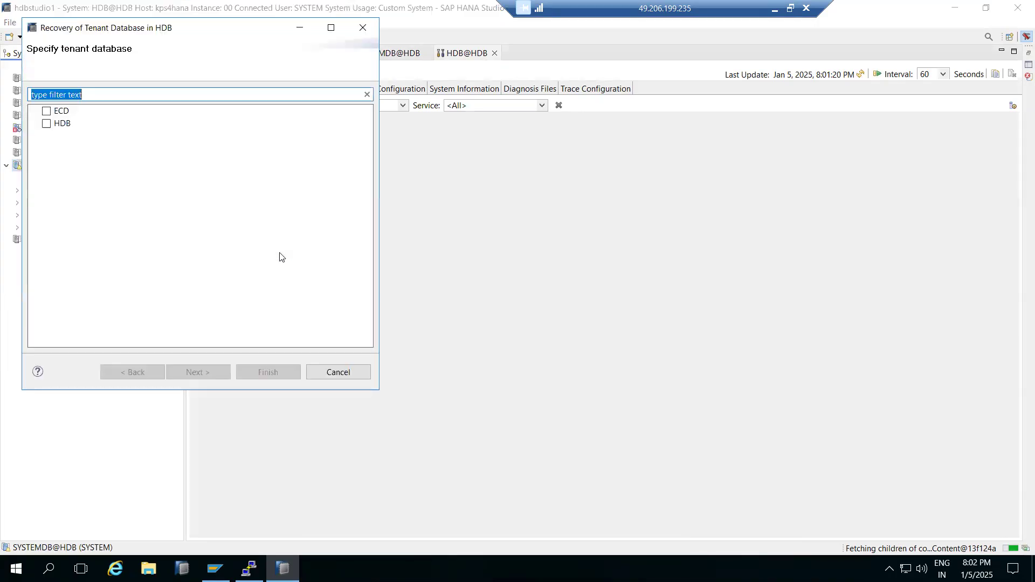
left_click(46, 124)
left_click(188, 369)
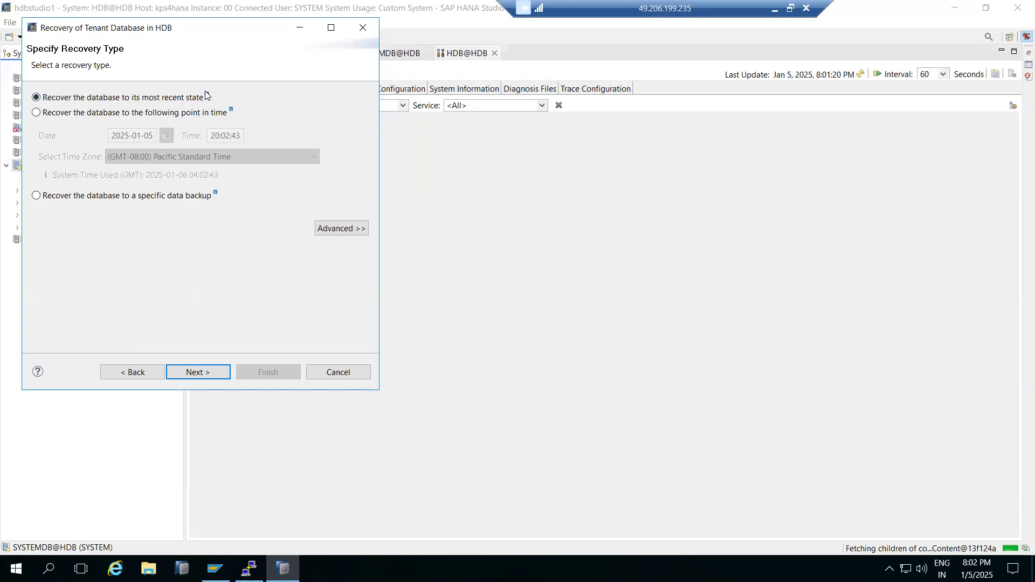
- Read the recovery type hints, compare the options, and choose to recover the database to a specific data backup
mouse_move(208, 96)
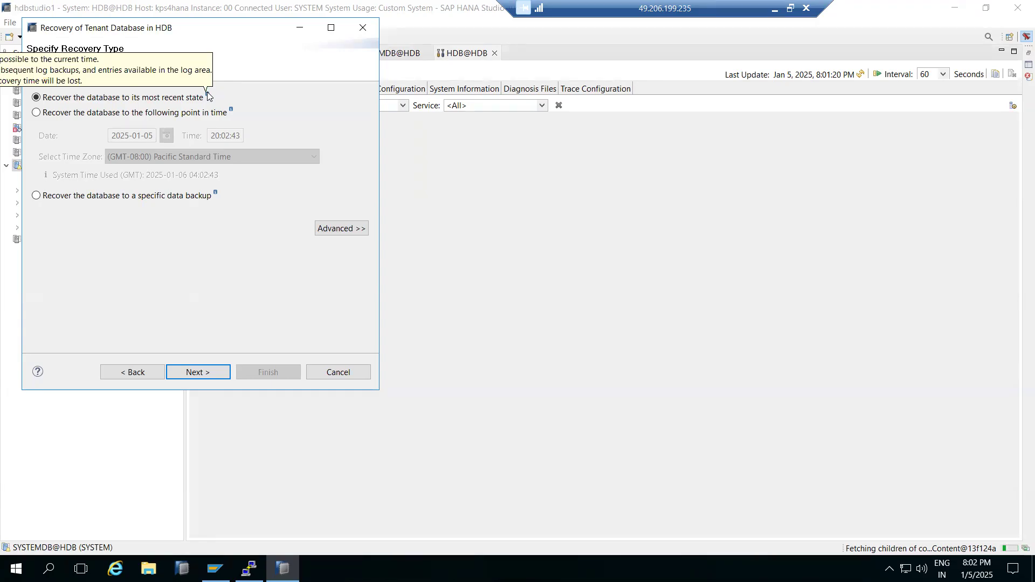
left_click_drag(208, 32, 330, 45)
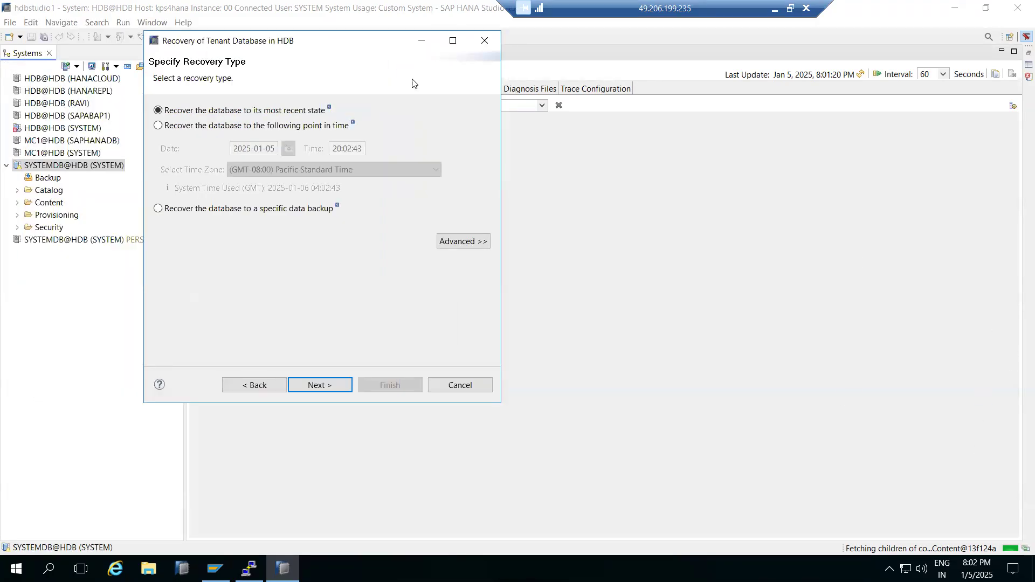
mouse_move(330, 109)
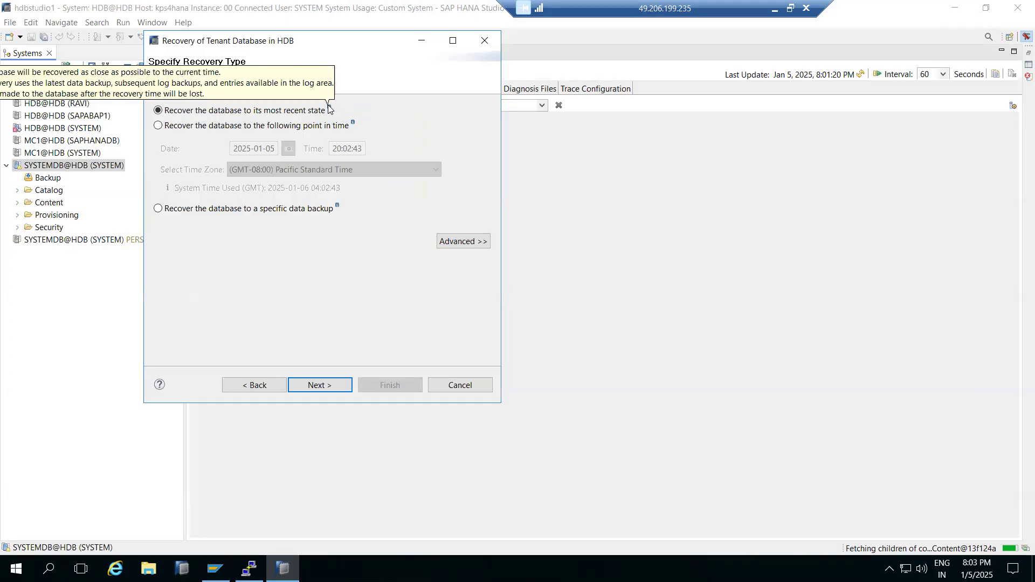
left_click(261, 127)
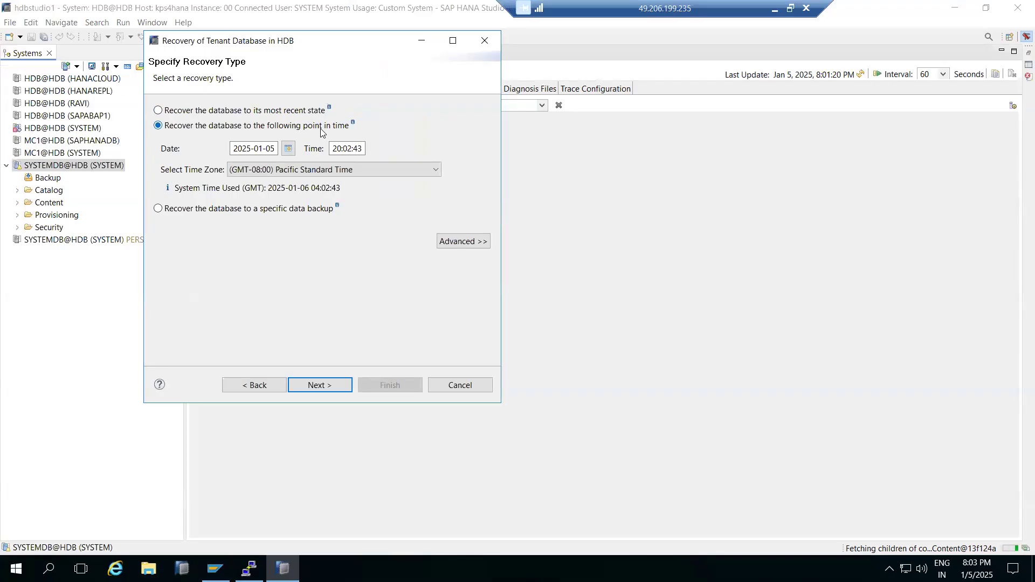
left_click_drag(331, 149, 362, 149)
left_click(232, 210)
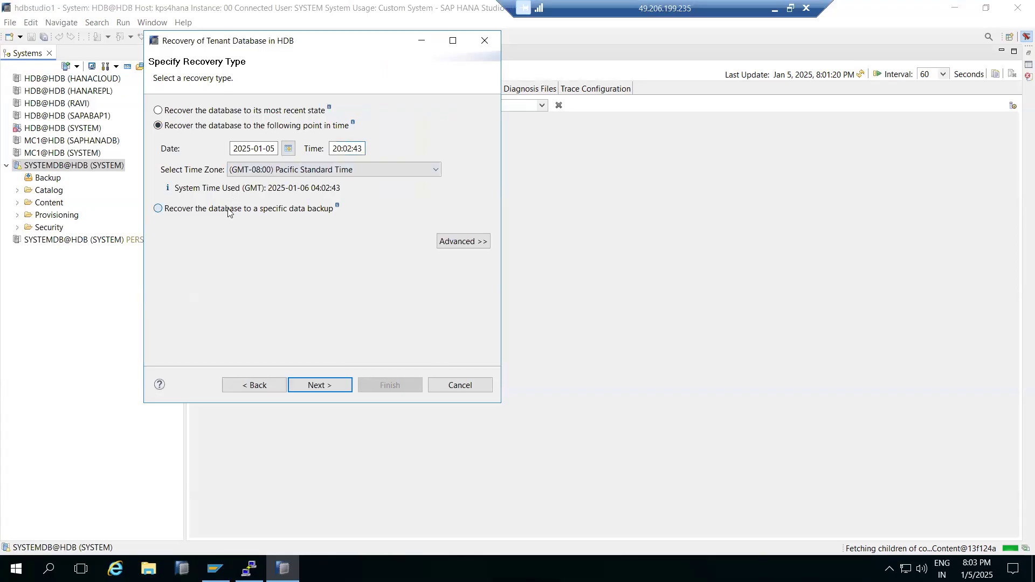
left_click(317, 386)
- Switch to PuTTY, list the instance's running processes with HDB info, and return to the recovery wizard in SAP HANA Studio
key("alt+Tab")
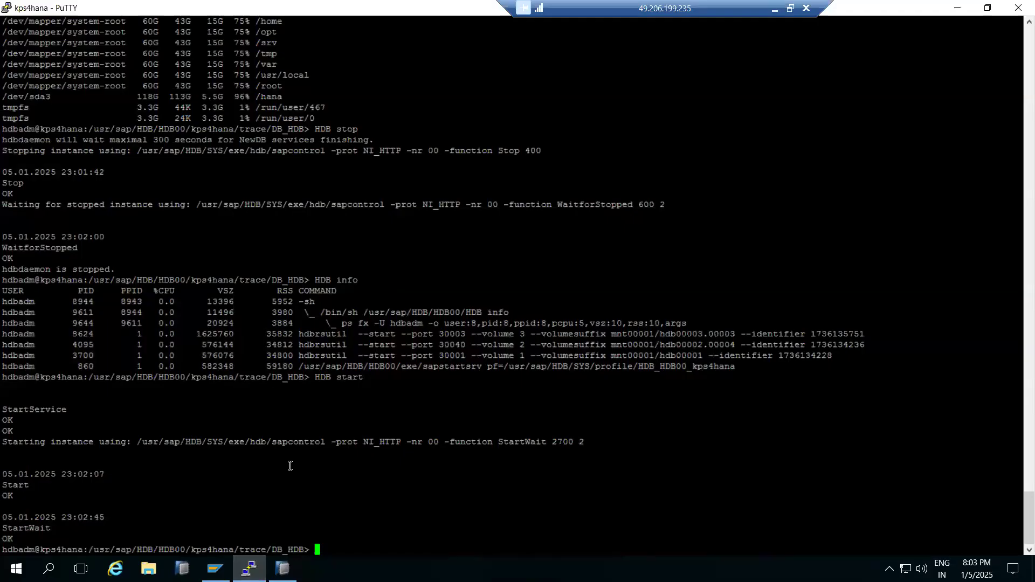
type("HDB info")
key("Return")
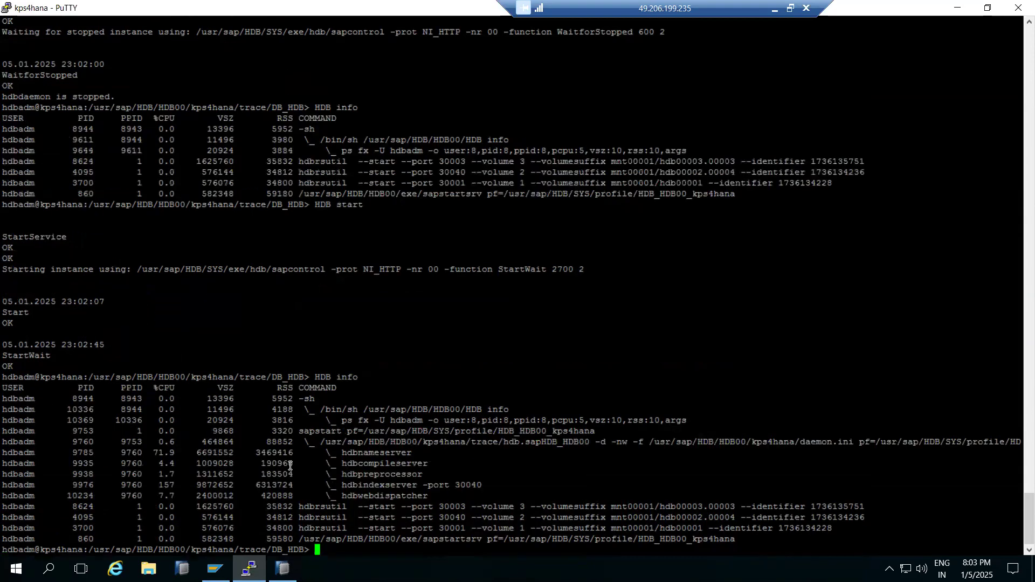
left_click(247, 567)
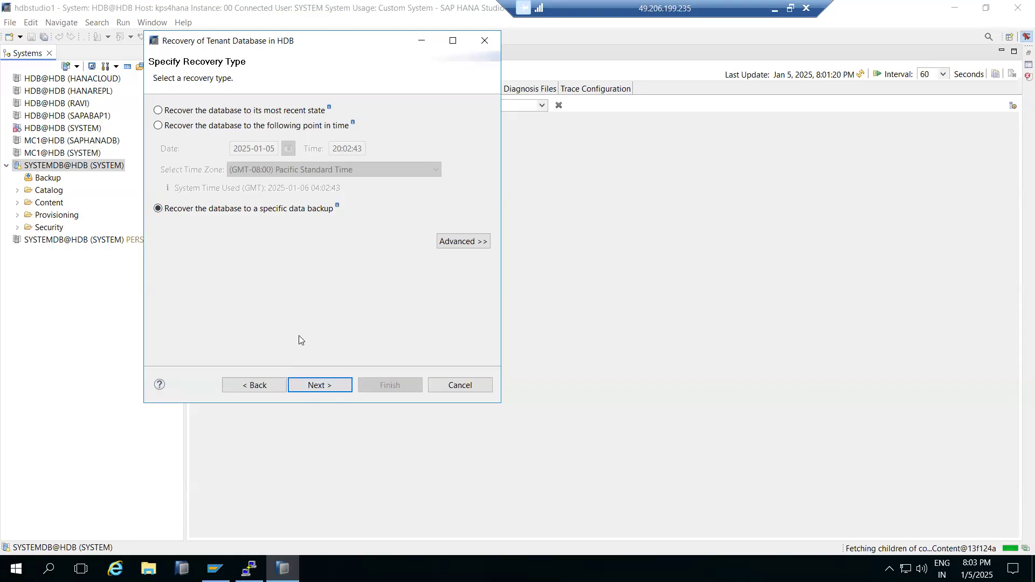
- Continue with the backup catalog in /usr/sap/HDB/HDB00/backup/log/DB_HDB and confirm stopping the HDB@HDB database
left_click(303, 385)
left_click(302, 384)
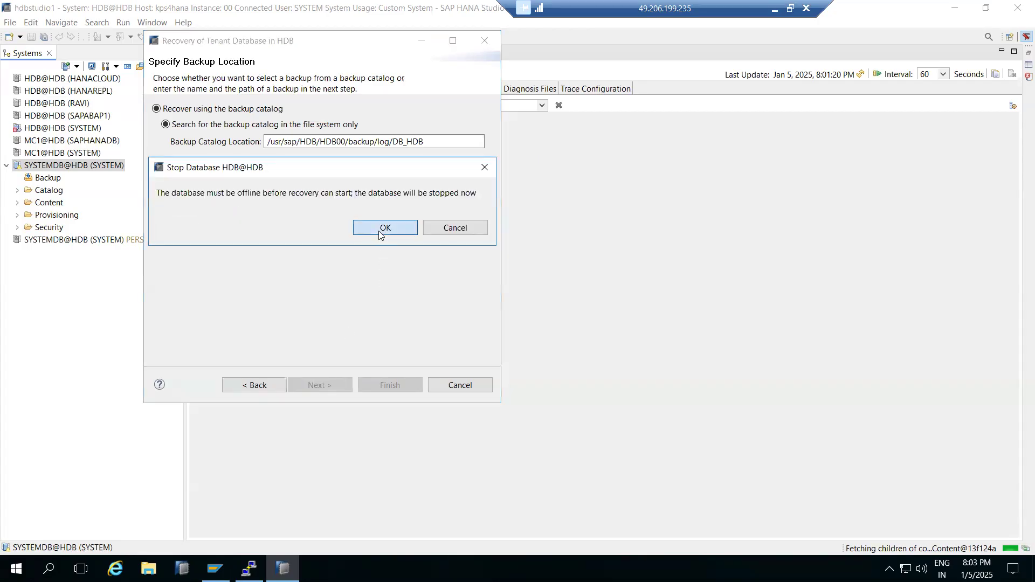
left_click(380, 231)
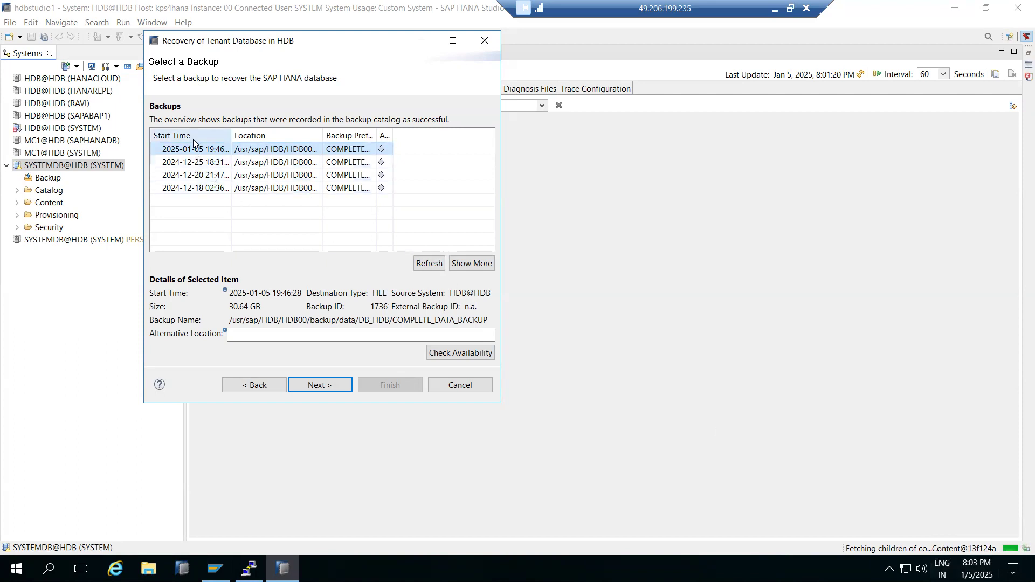
left_click(193, 189)
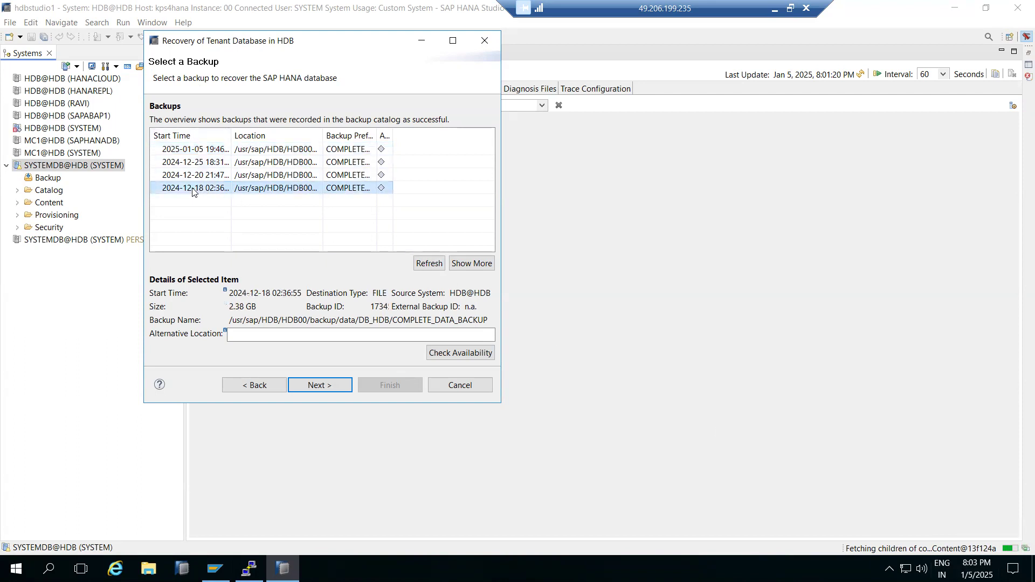
left_click(194, 177)
left_click(197, 189)
left_click(198, 176)
left_click(199, 164)
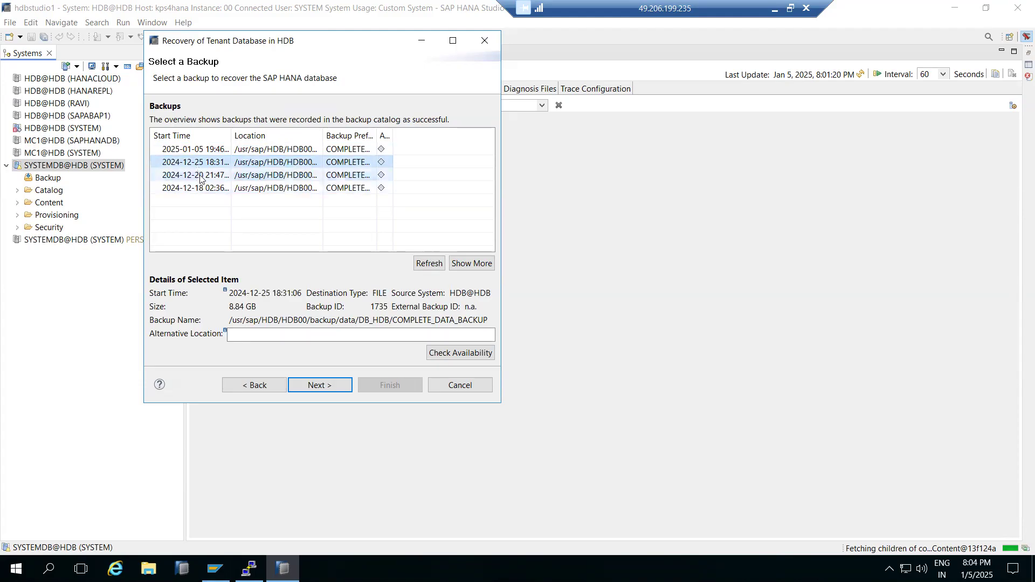
left_click(202, 179)
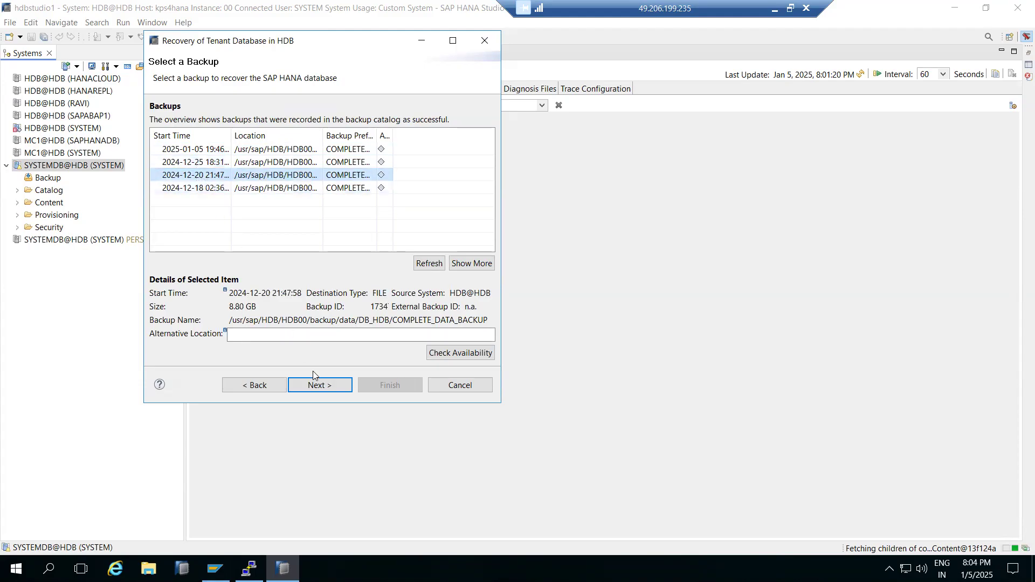
- Check the selected backup's name and path, keep the other settings, and try to recover HDB@HDB from the 2024-12-20 backup
left_click_drag(392, 321, 419, 321)
left_click_drag(259, 320, 379, 319)
left_click(321, 386)
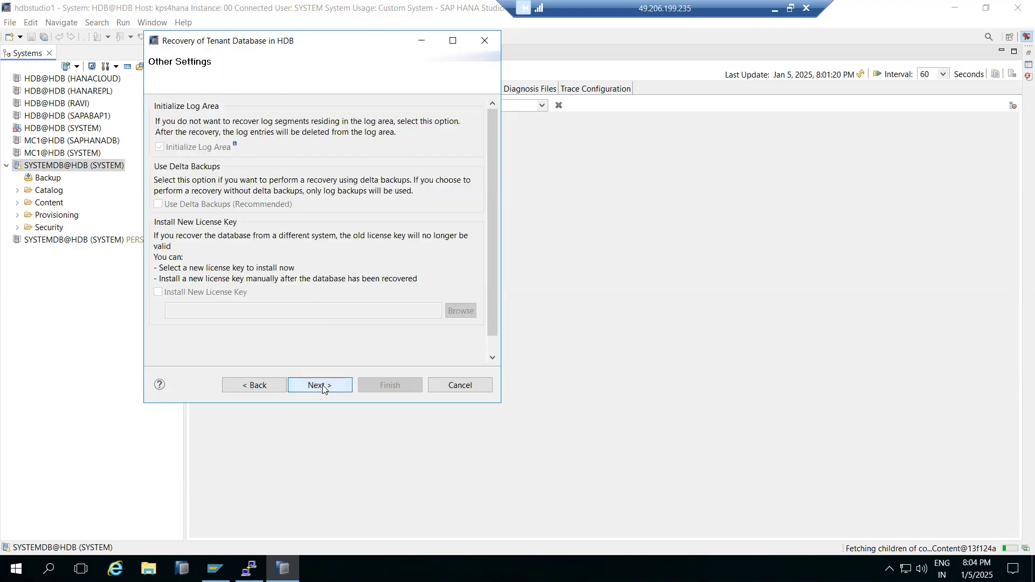
left_click(321, 386)
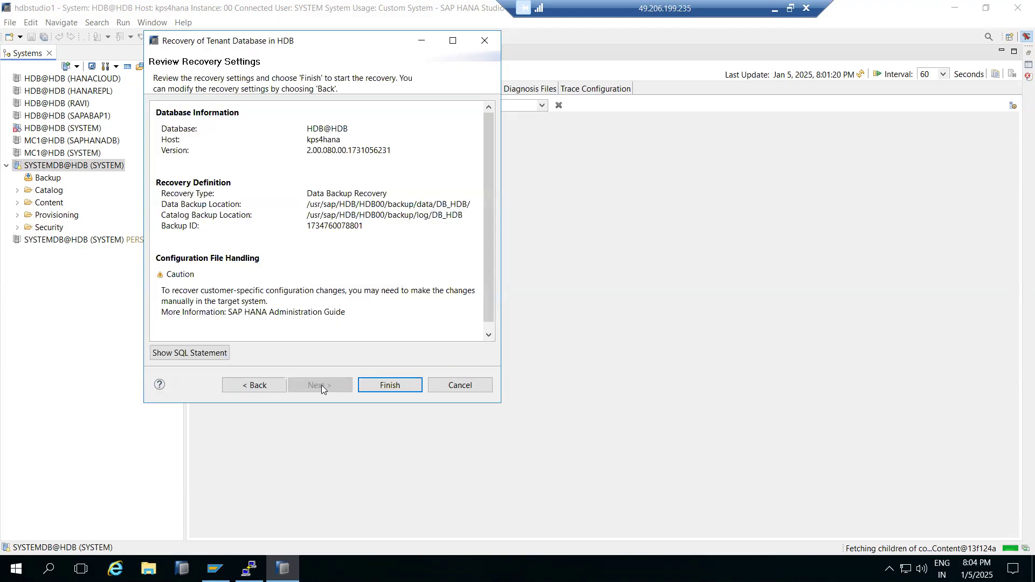
left_click(374, 385)
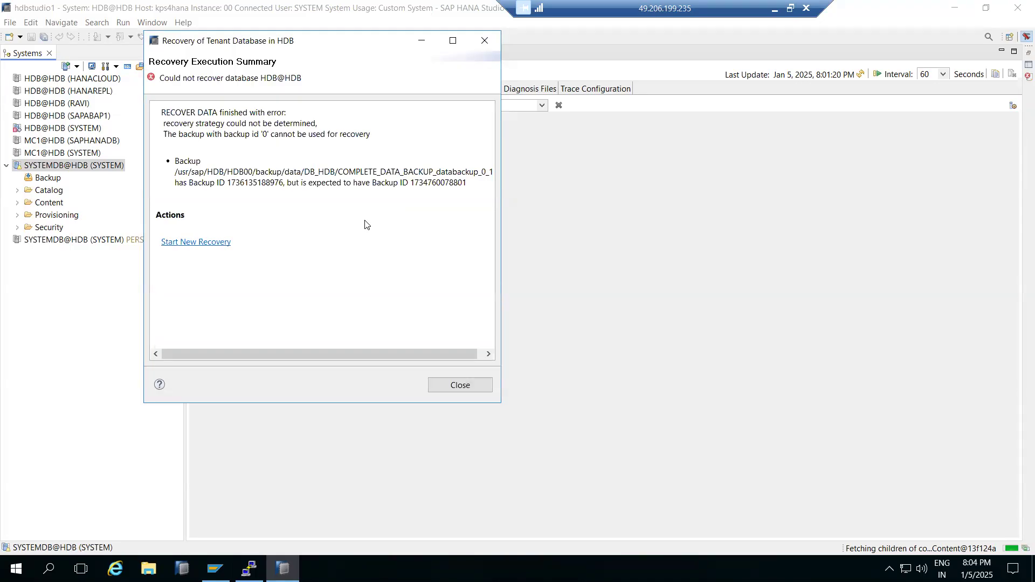
- Review the backup IDs in the recovery summary, start a new recovery to a specific data backup, and confirm stopping HDB@HDB
left_click_drag(197, 182, 456, 184)
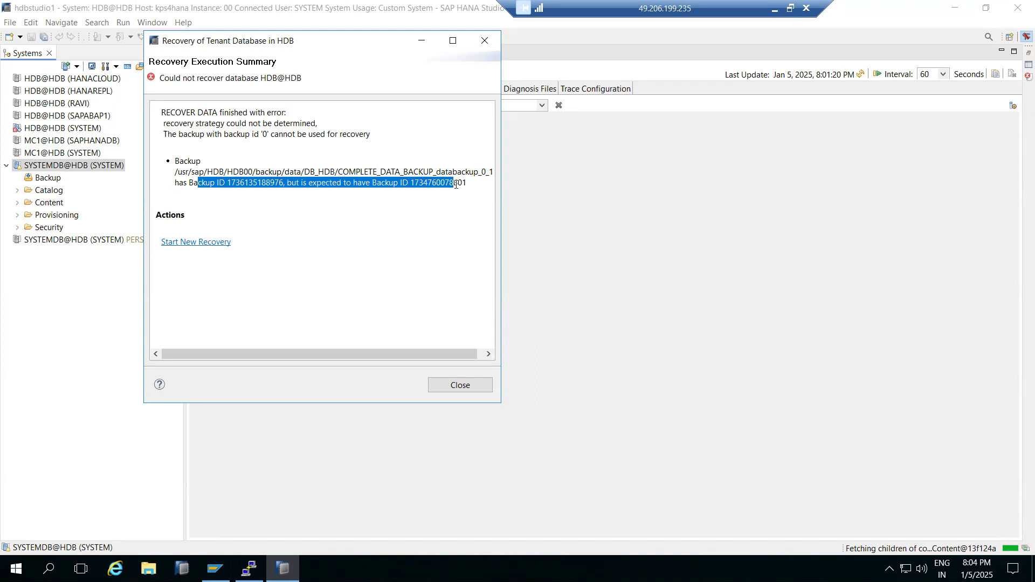
left_click(208, 241)
left_click(346, 384)
left_click(345, 383)
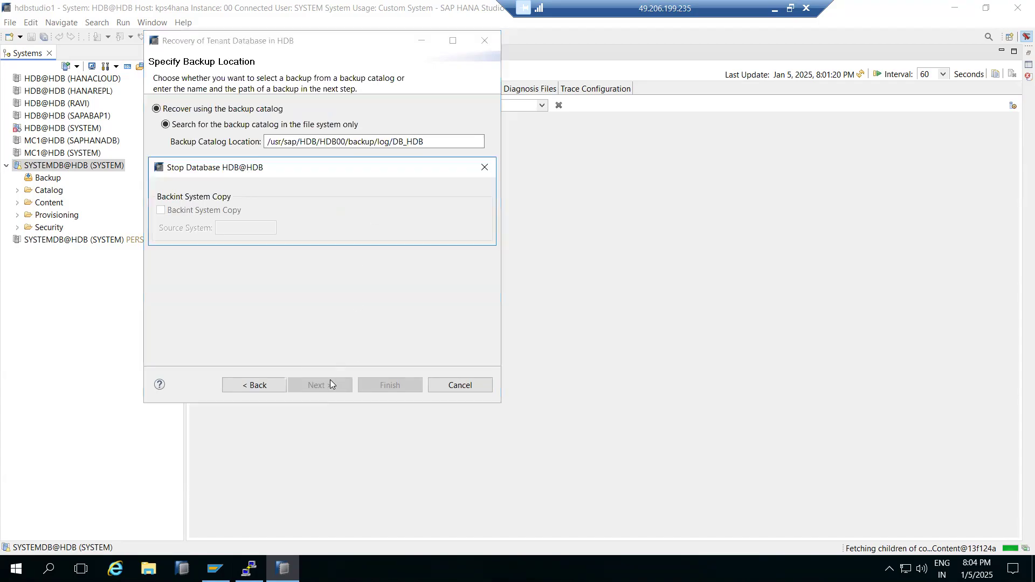
left_click(405, 230)
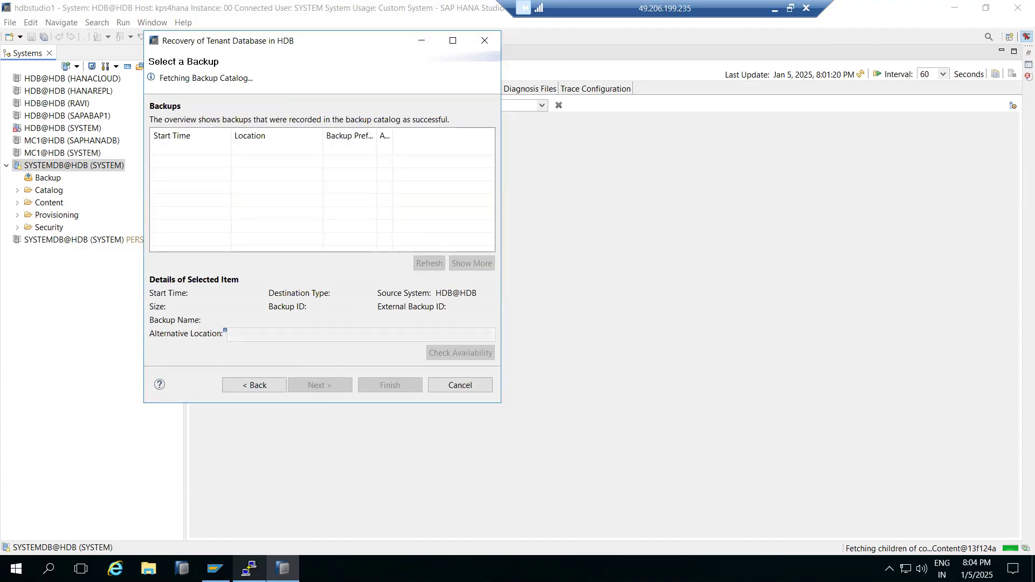
- Review the COMPLETE_DATA_BACKUP file listing for backup/data/DB_HDB in the earlier PuTTY output, and return to SAP HANA Studio
left_click(249, 569)
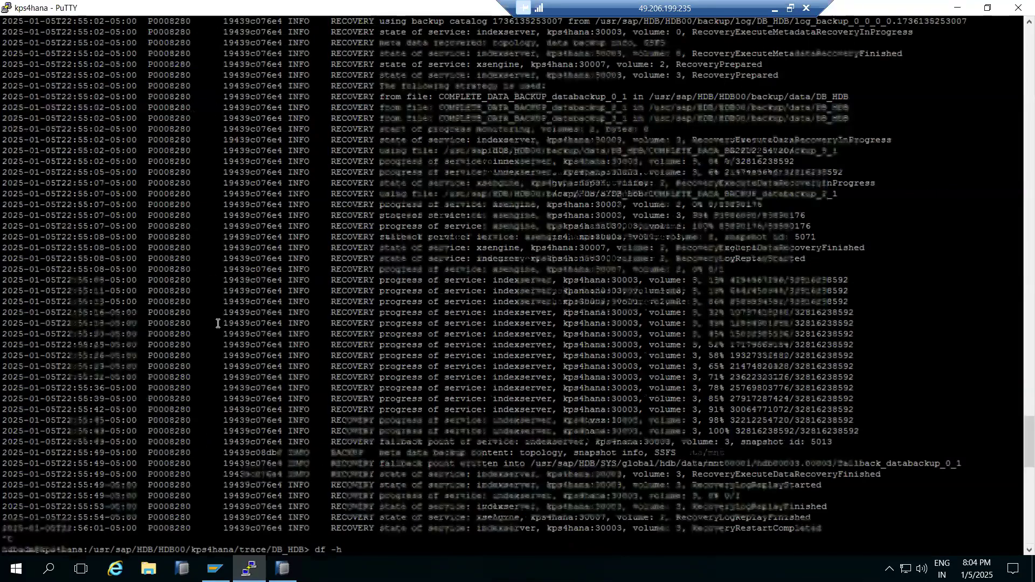
scroll(245, 369, "up", 20)
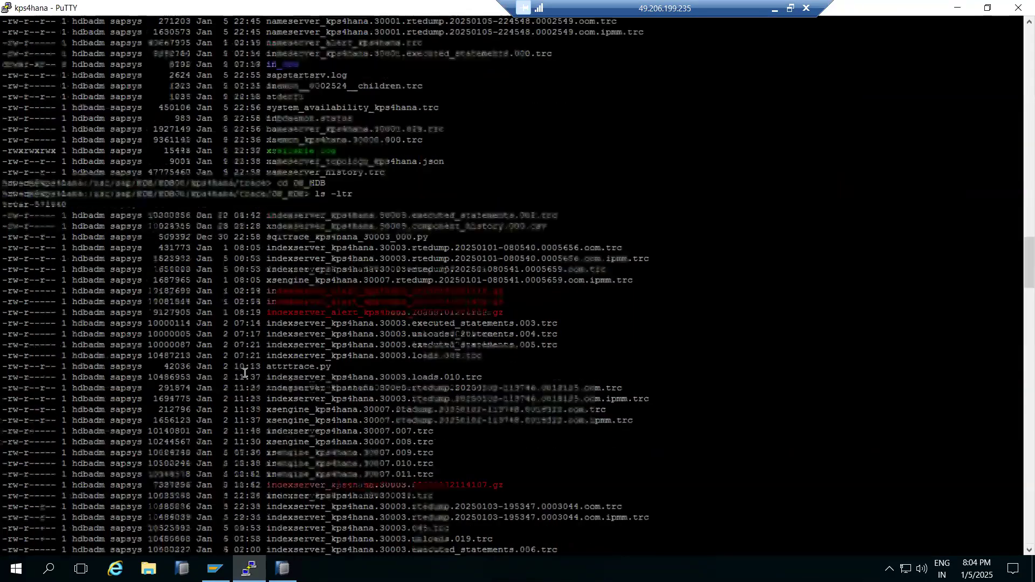
scroll(245, 372, "up", 17)
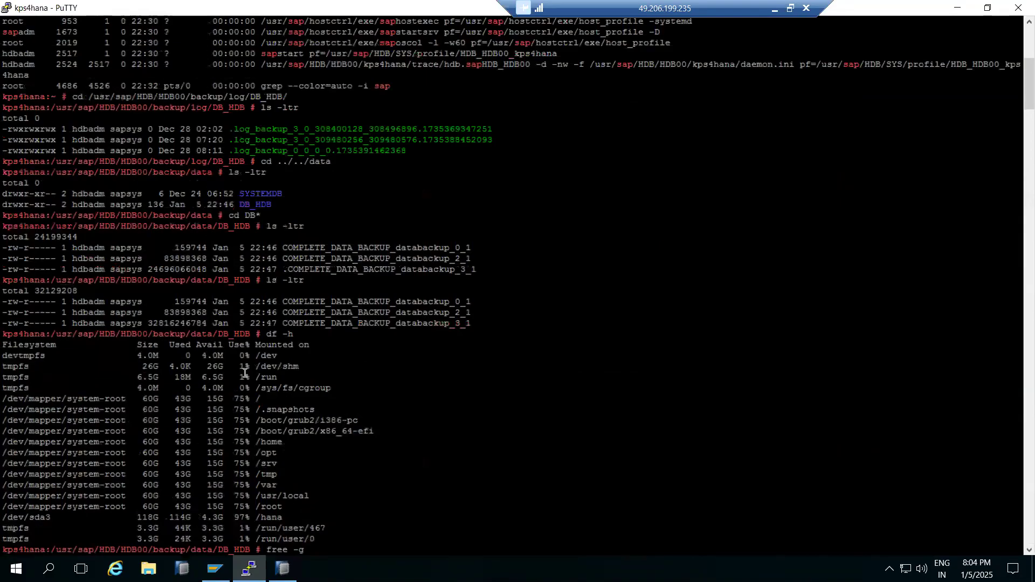
left_click_drag(176, 227, 523, 281)
left_click(283, 569)
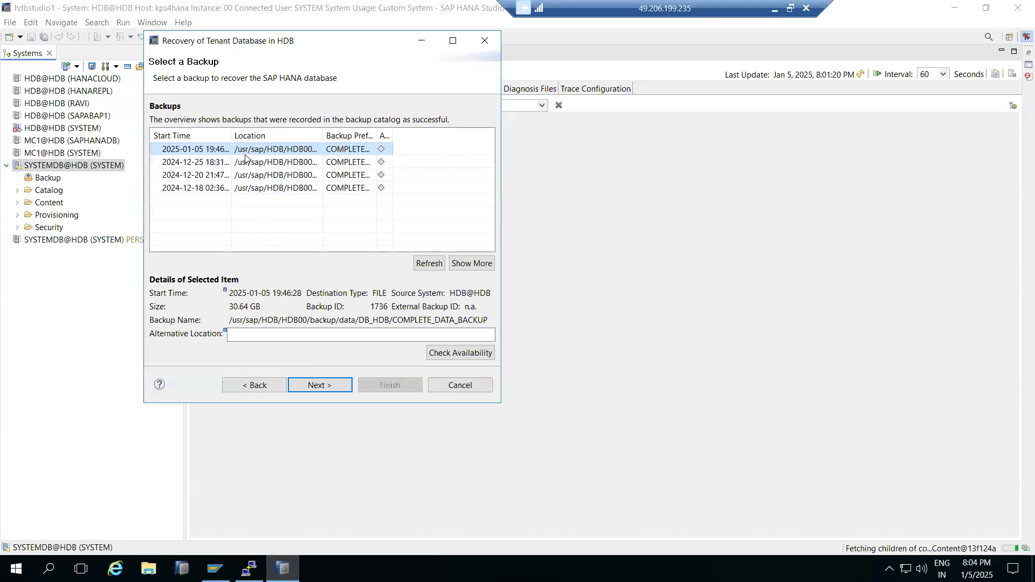
left_click(318, 387)
left_click(319, 387)
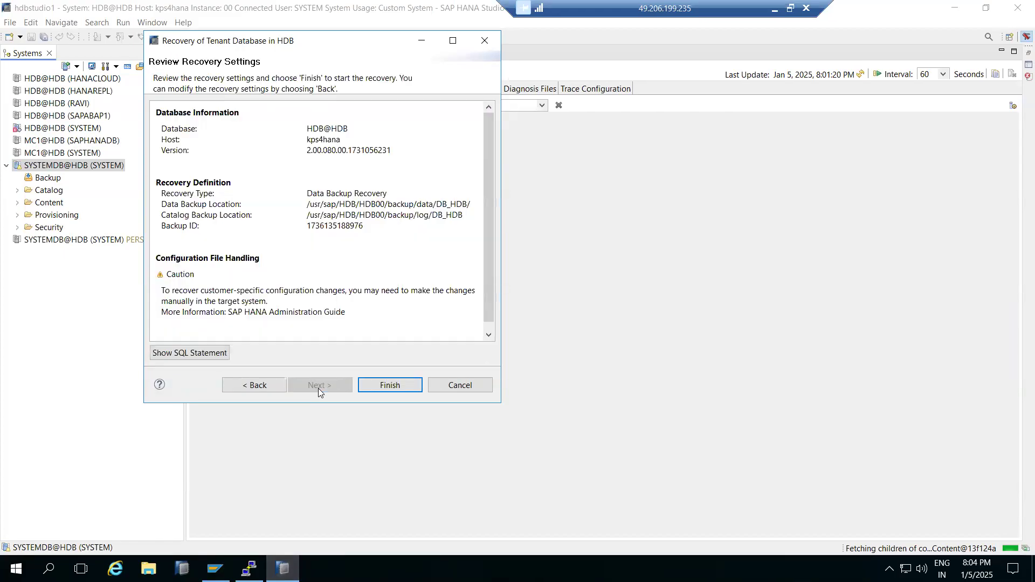
left_click(383, 387)
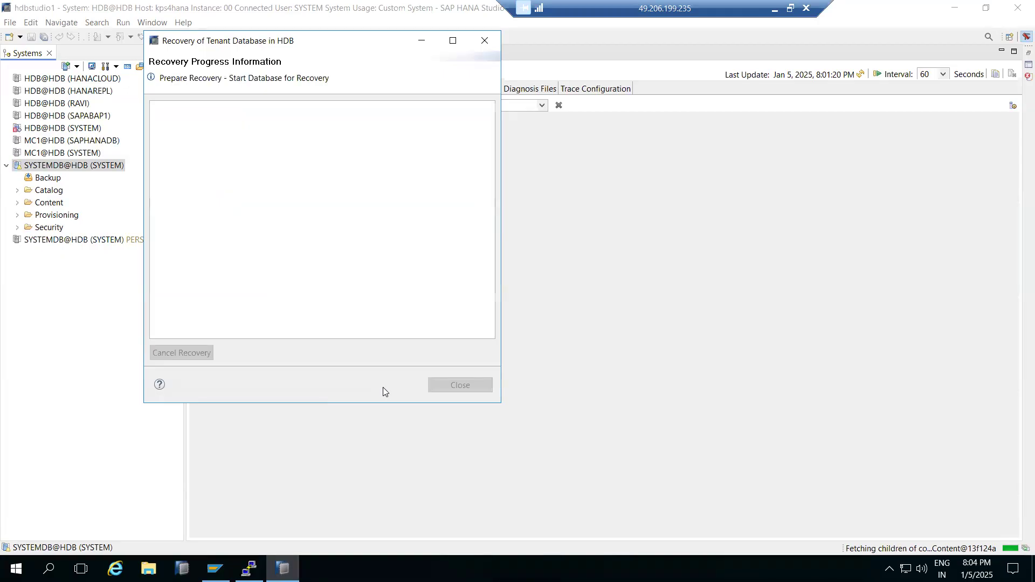
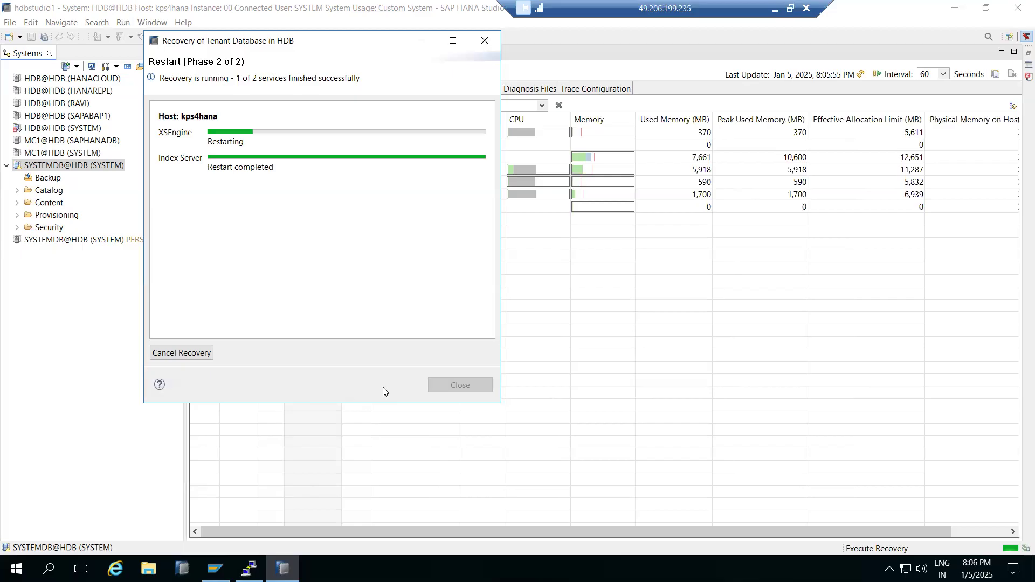
- Switch to PuTTY, change to /usr/sap/HDB/HDB00/backup/log in the hdbadm session, and list its contents with ls -ltr
left_click(249, 568)
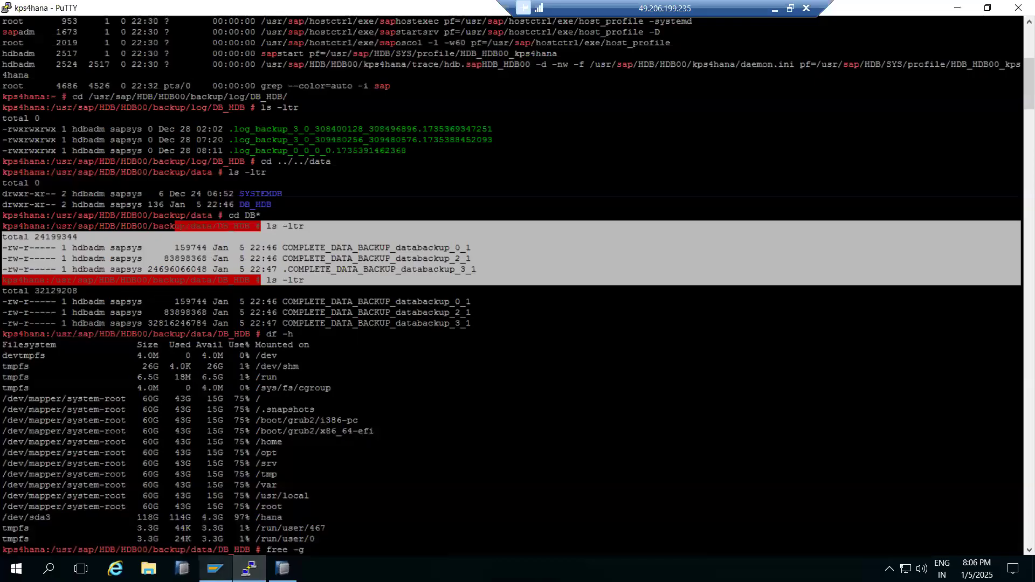
left_click_drag(52, 550, 190, 550)
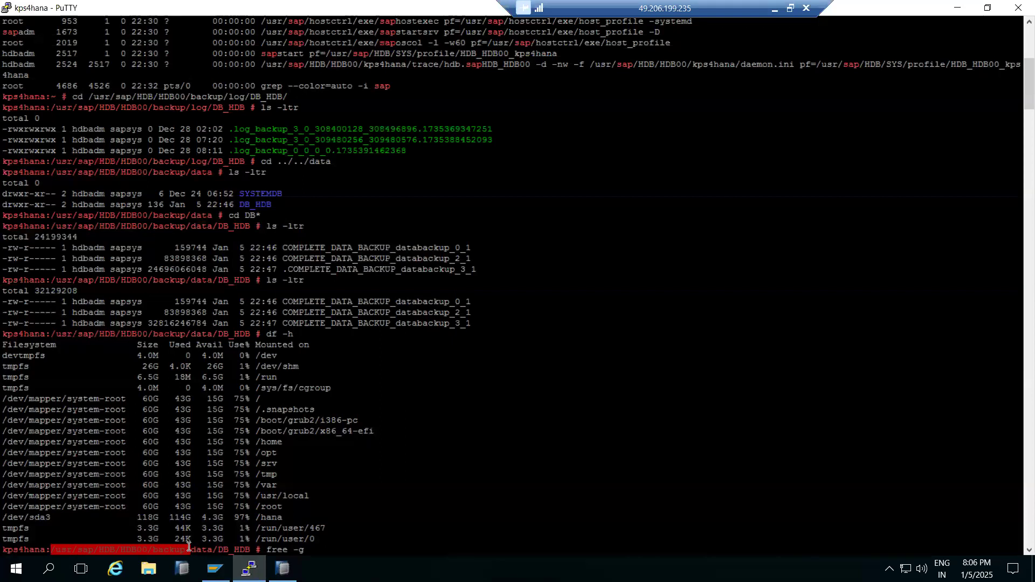
key("alt+Tab")
type("cd")
right_click(282, 428)
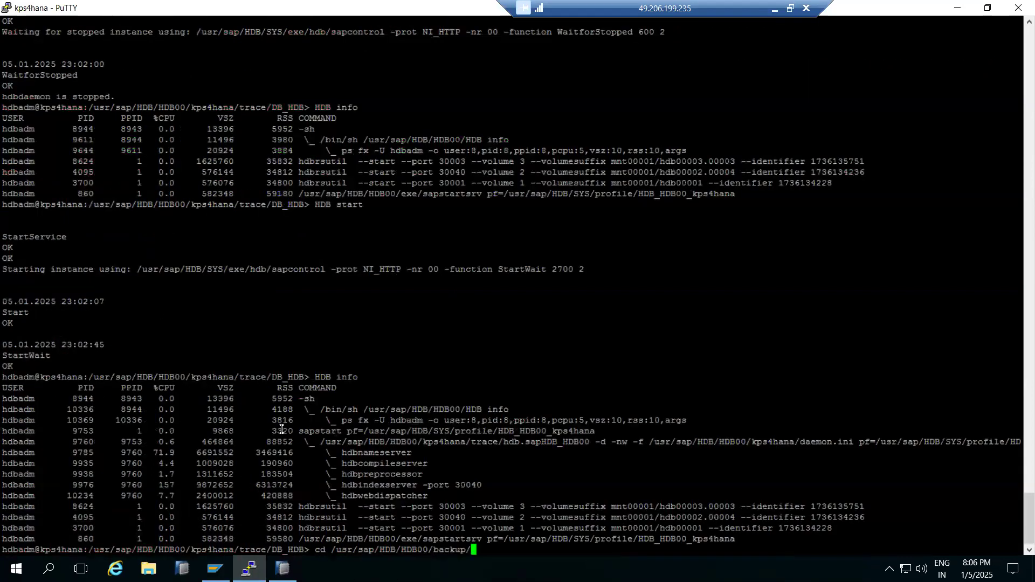
type("log")
key("Return")
type("ls -ltr")
key("Return")
- Change to the DB_HDB log backup directory, list it with ls -ltr, and check the log backup file's name and timestamp
type("cd")
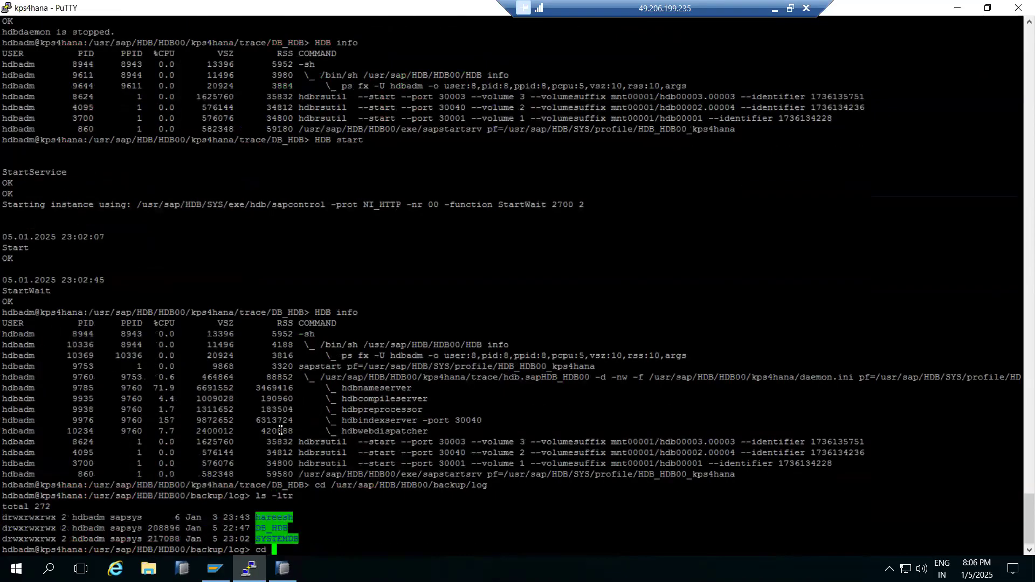
double_click(269, 530)
right_click(288, 496)
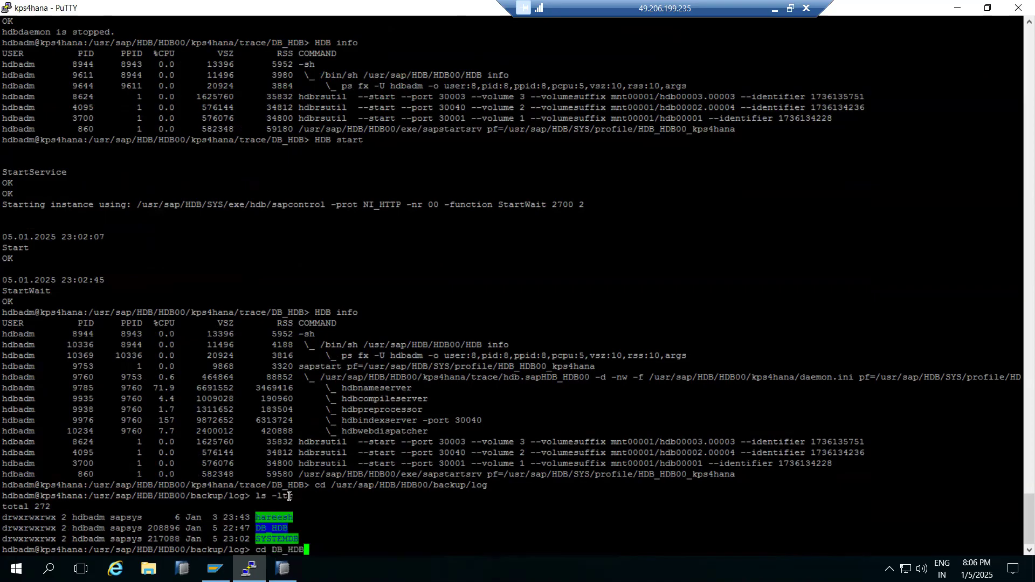
key("Return")
type("ls -lt")
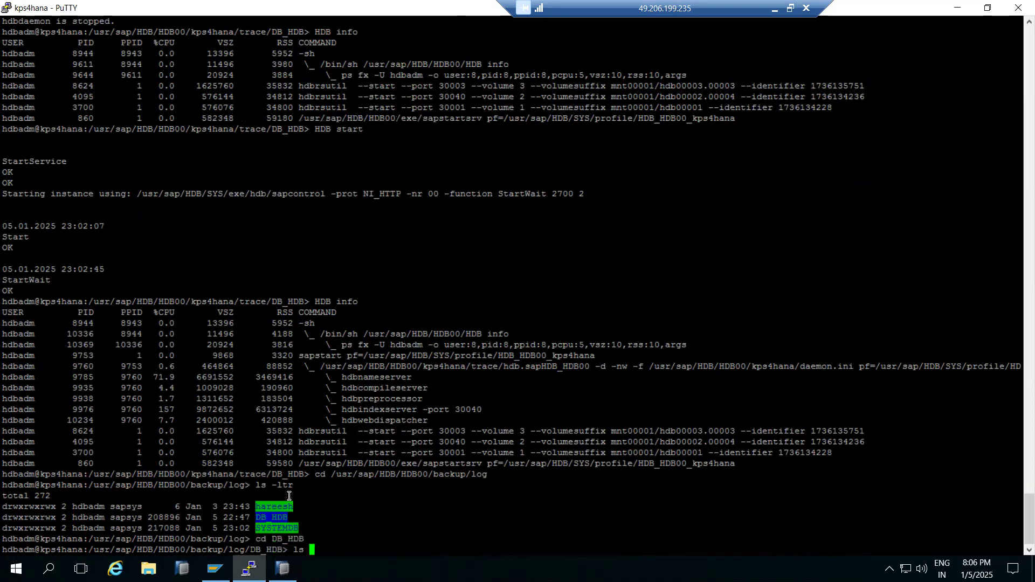
type("r")
key("Return")
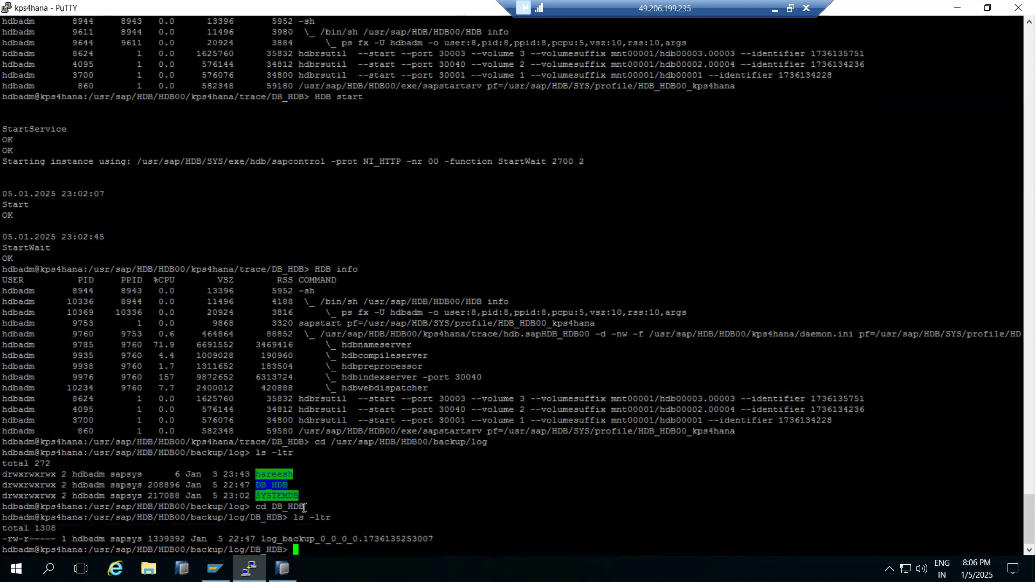
double_click(339, 537)
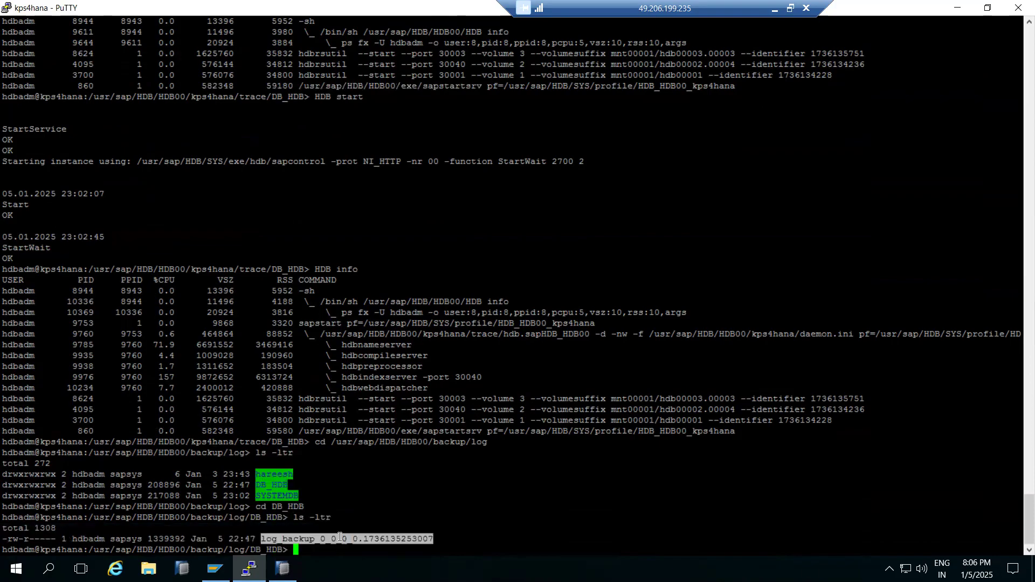
left_click_drag(210, 539, 264, 539)
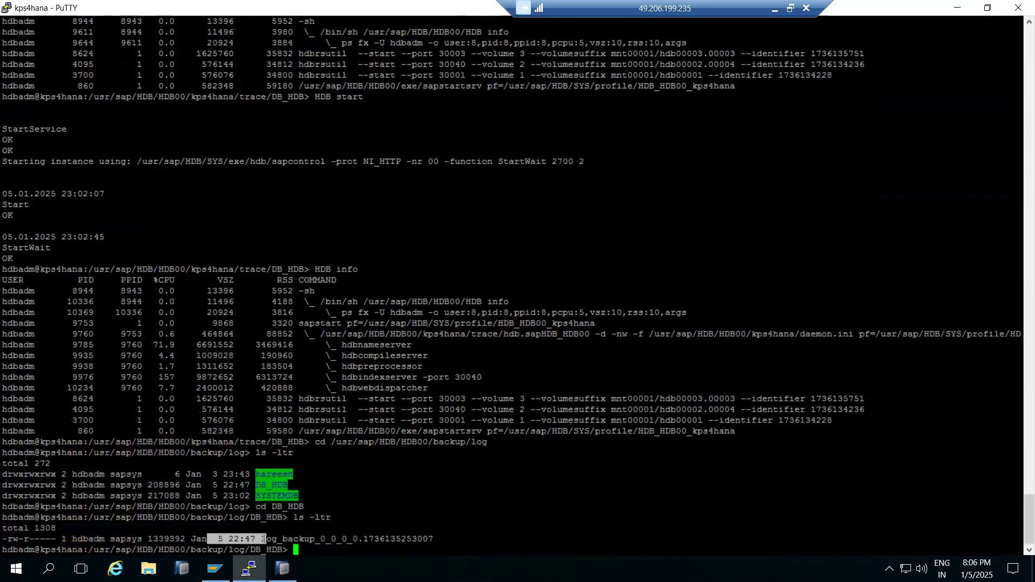
- Select the log backup file name in the DB_HDB listing and check the tenant recovery progress in SAP HANA Studio
double_click(293, 539)
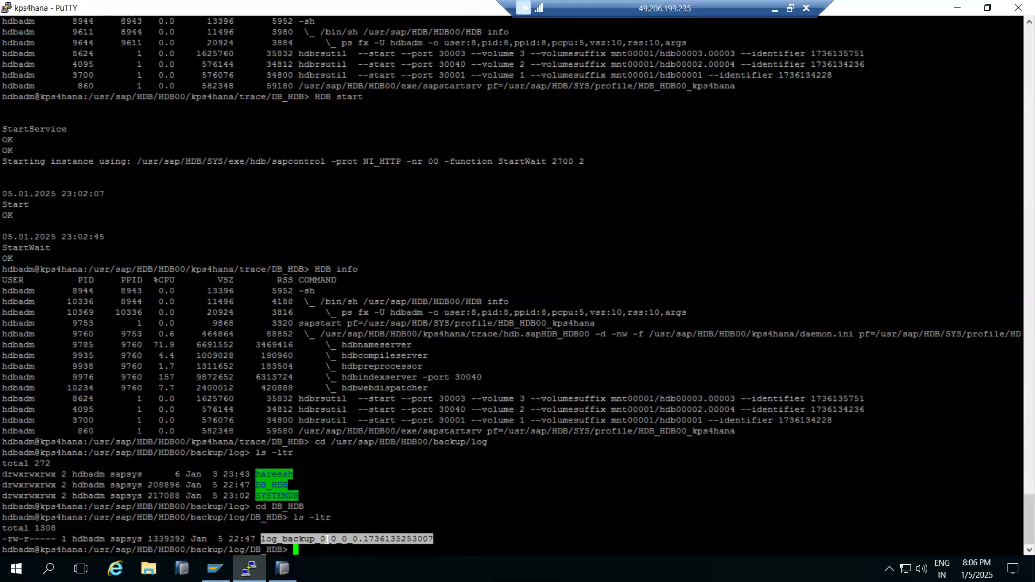
left_click(283, 569)
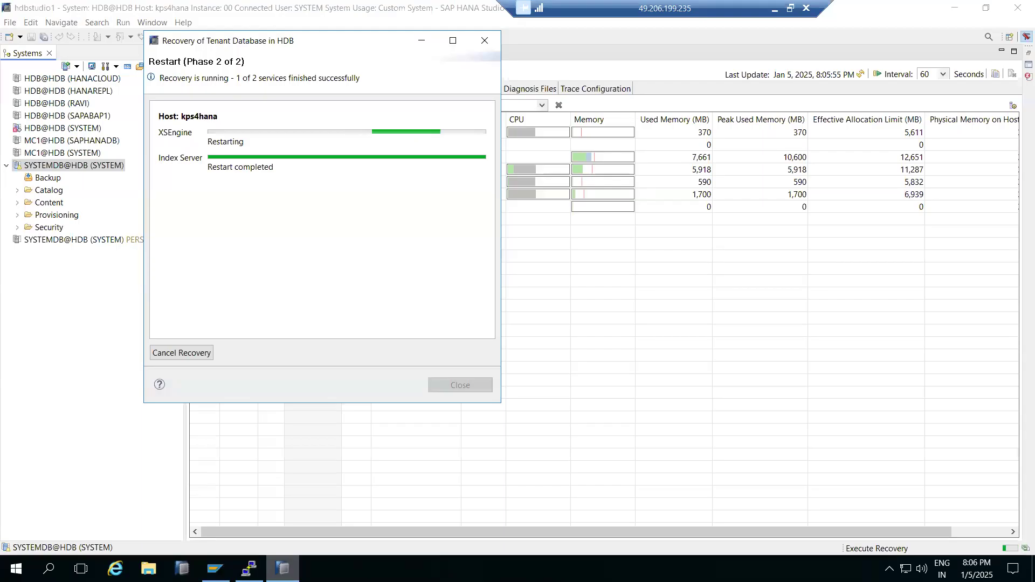
key("alt+Tab")
key("alt+Tab")
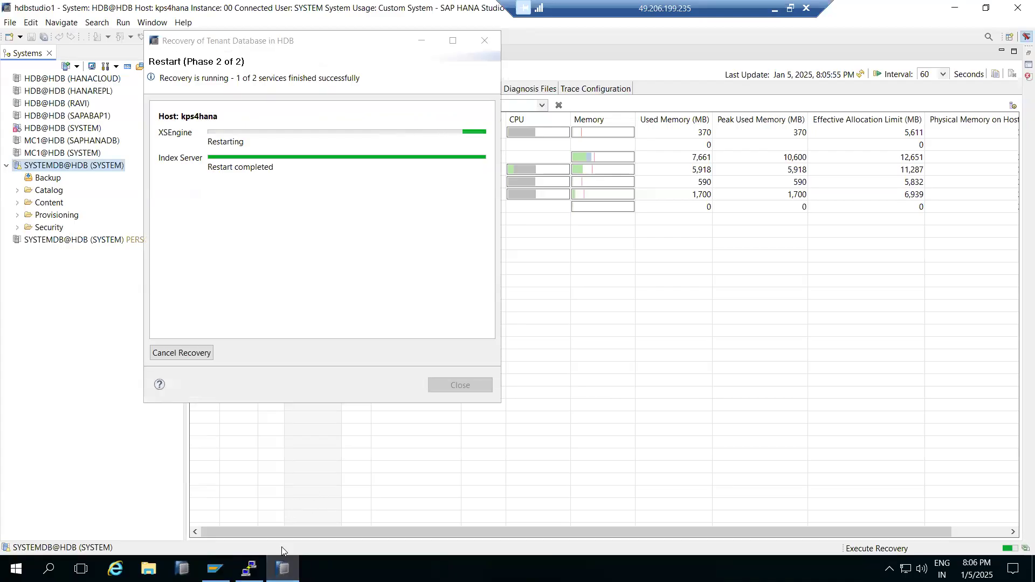
left_click(248, 568)
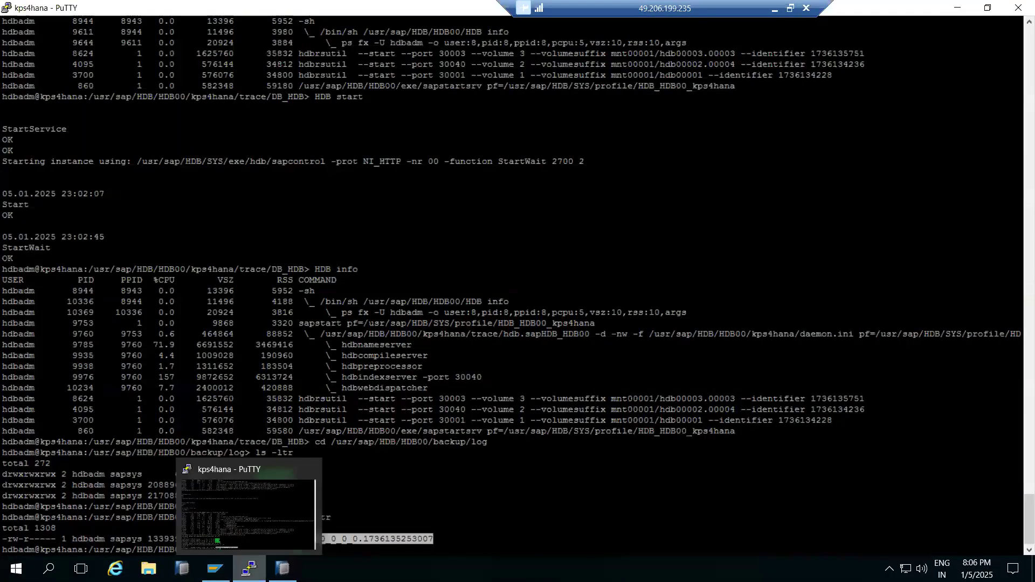
left_click(283, 568)
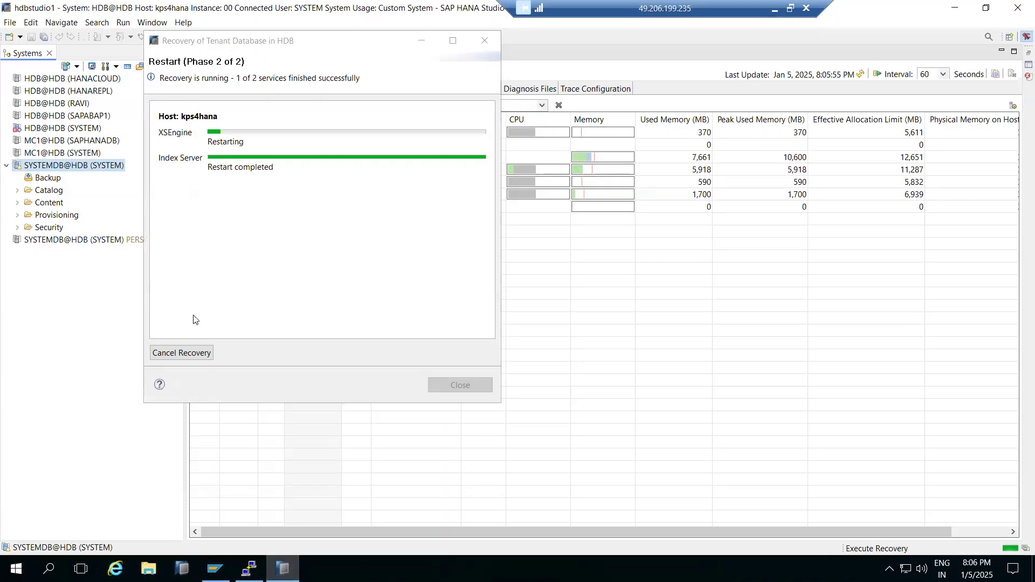
- Cancel the running tenant database recovery, confirm the cancellation, and close the recovery dialog
left_click(189, 355)
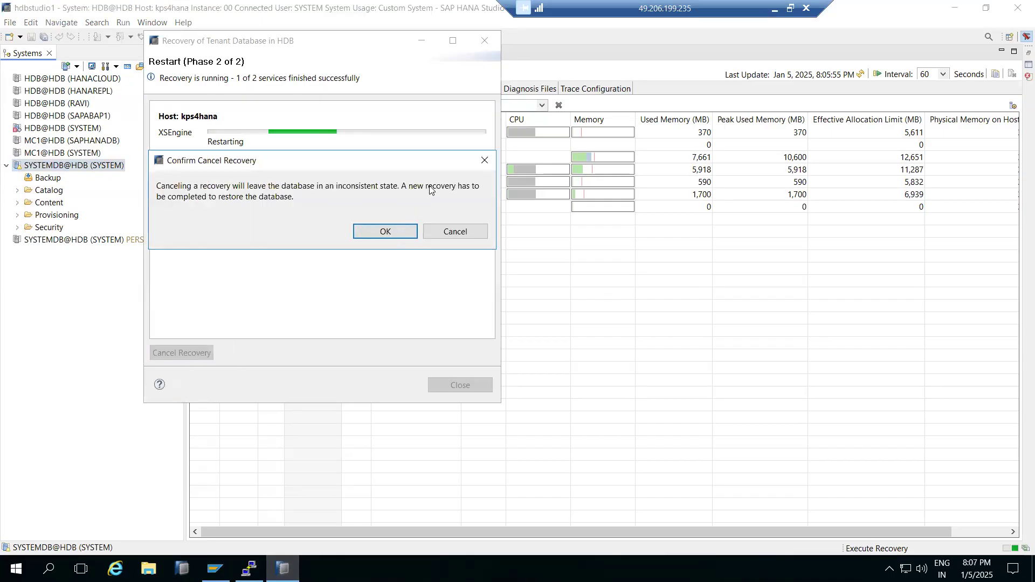
left_click(381, 235)
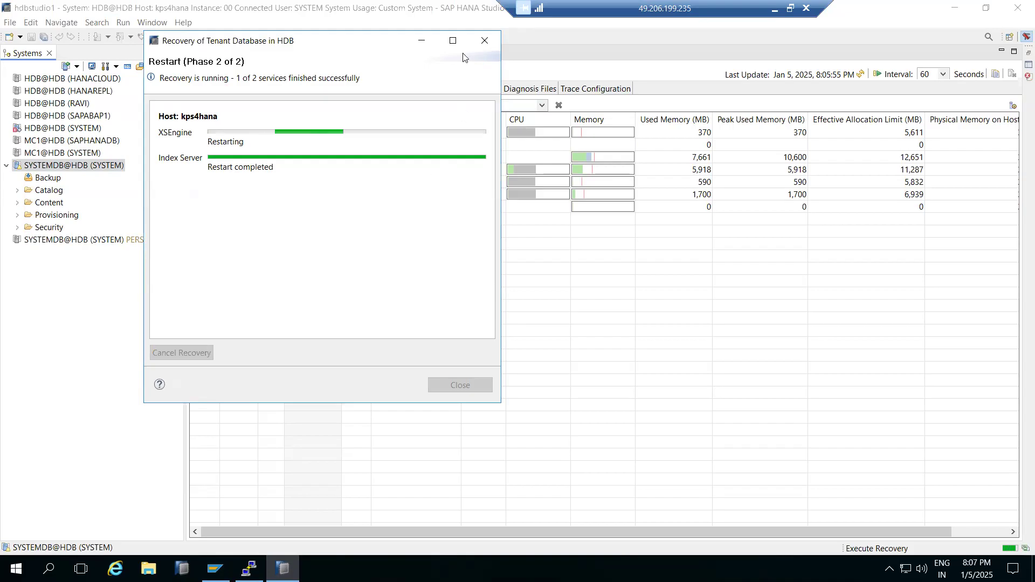
left_click(484, 43)
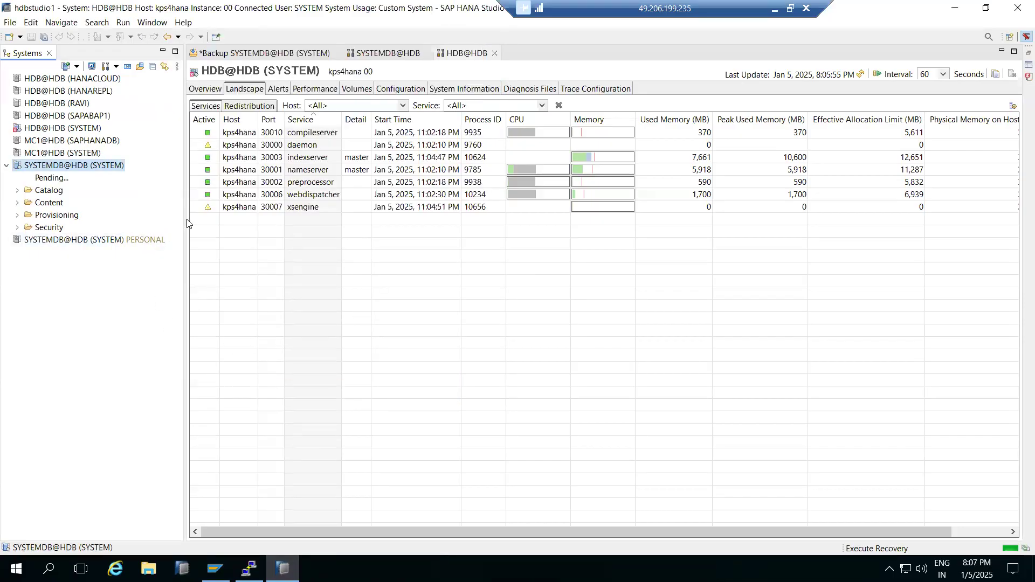
- Refresh the HDB@HDB landscape services, and review the SYSTEMDB@HDB services and the backup catalog for HDB
left_click(858, 75)
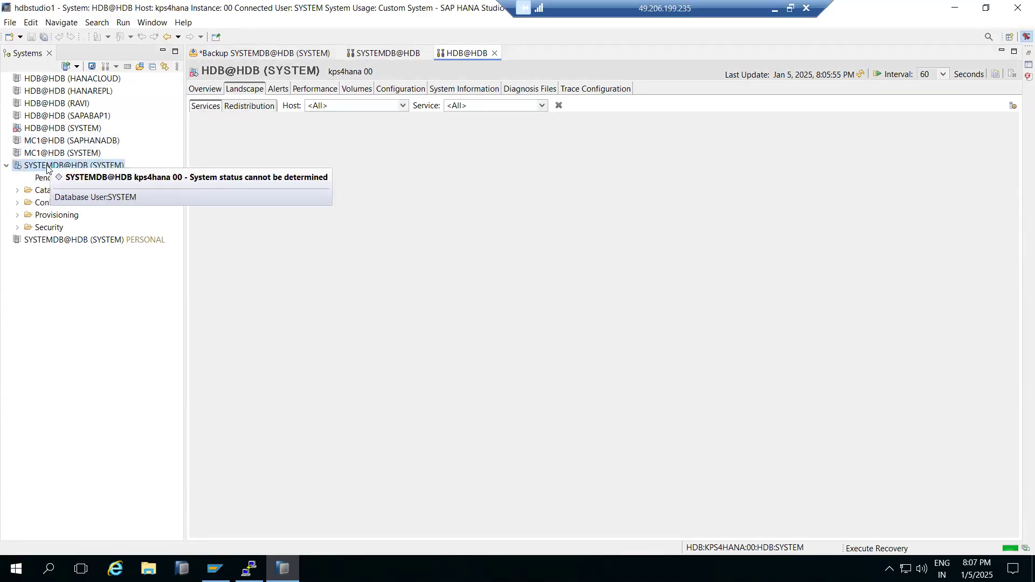
left_click(249, 569)
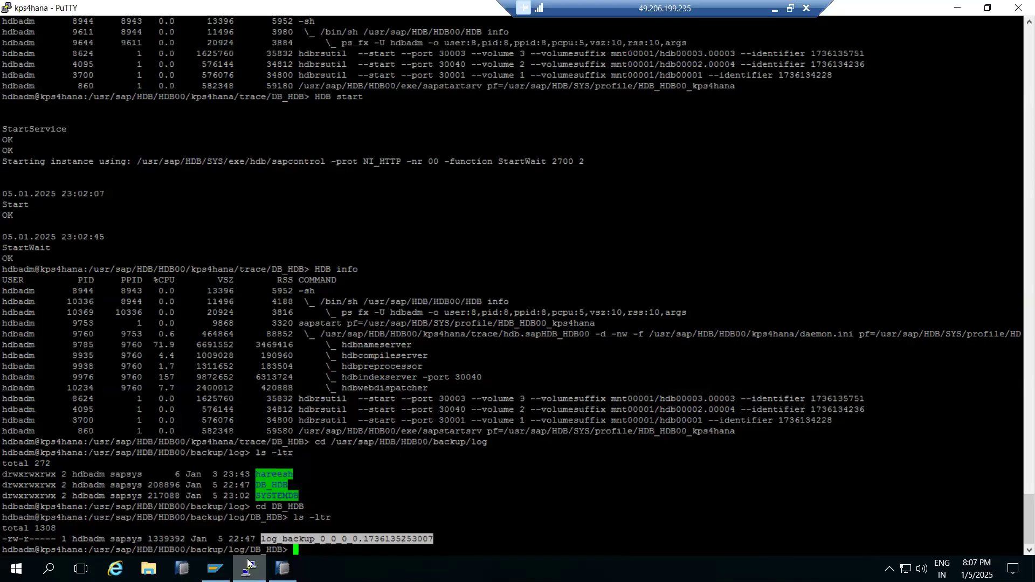
left_click(282, 568)
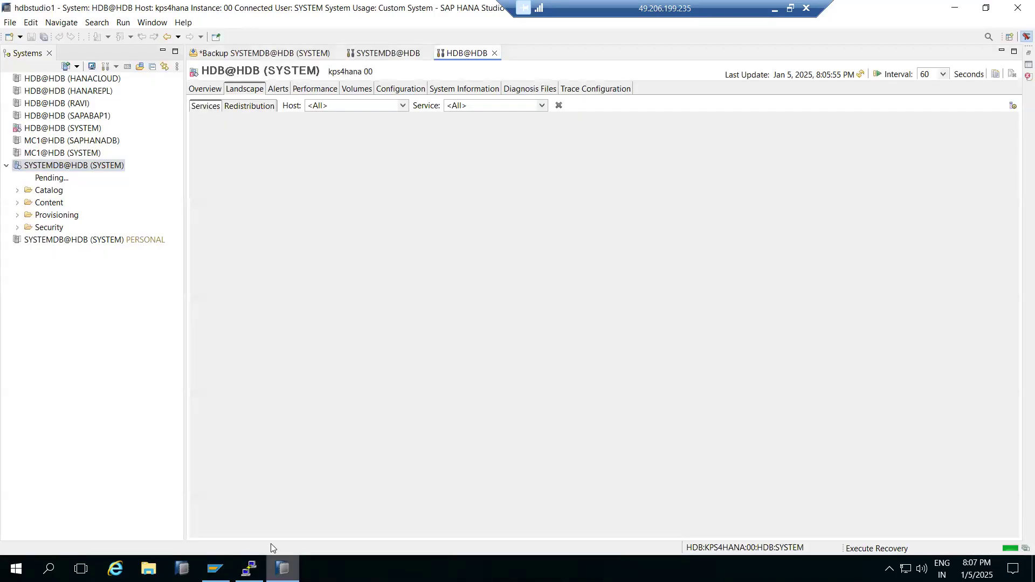
left_click(383, 53)
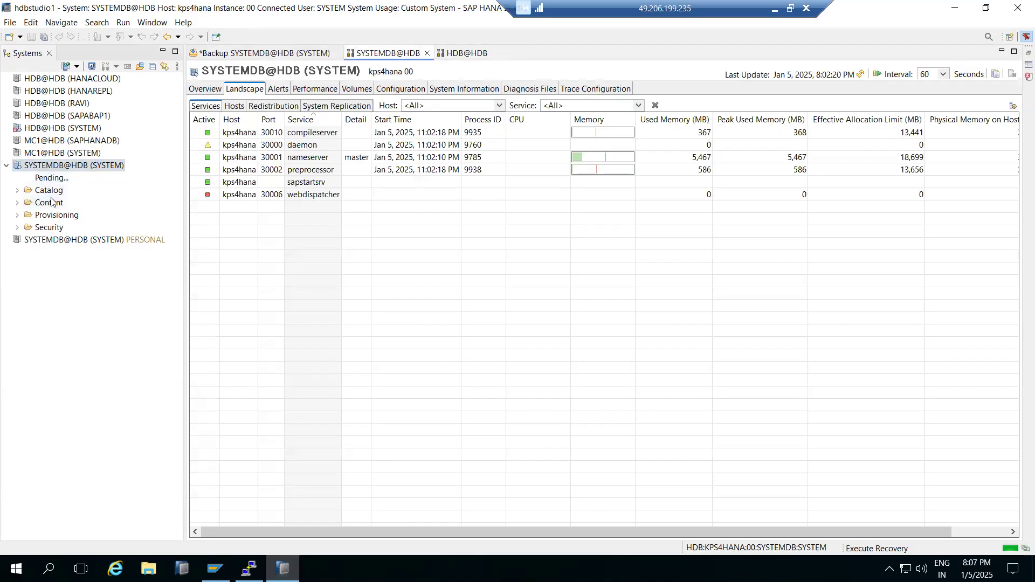
left_click(264, 52)
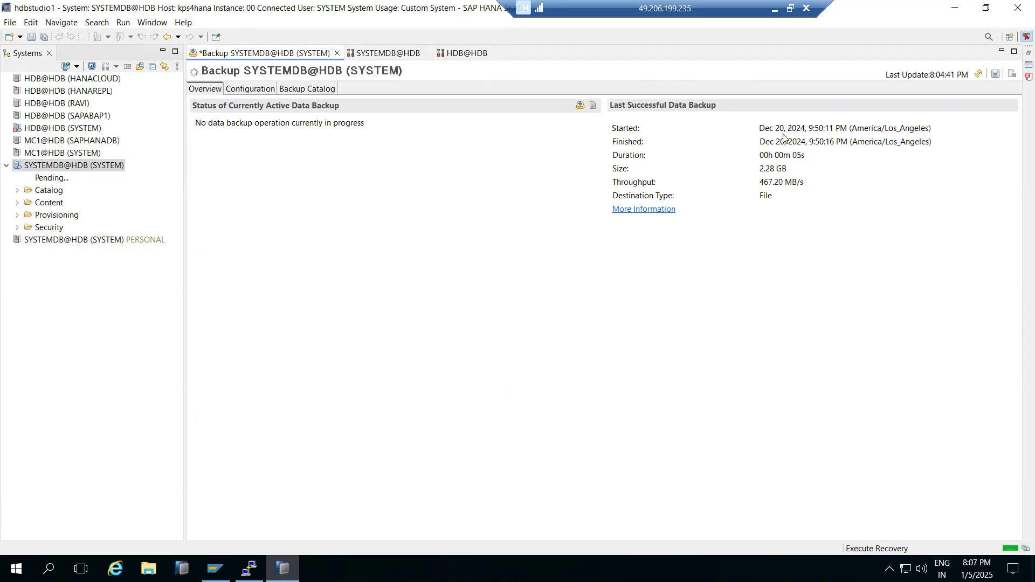
left_click(291, 89)
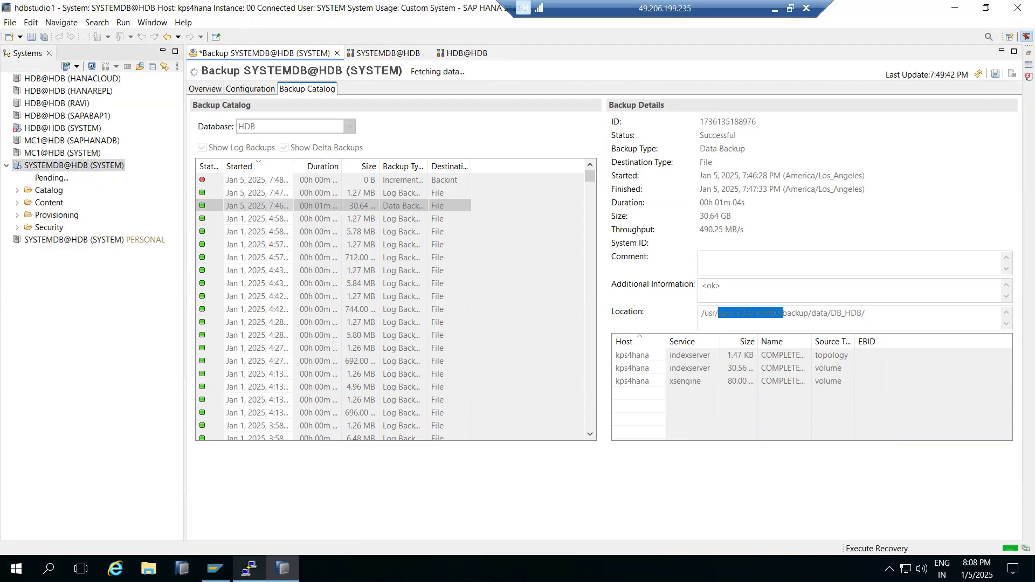
- Switch to PuTTY, go up three directory levels to /usr/sap/HDB/HDB00, and list its contents with ls -lr
left_click(249, 568)
left_click(338, 474)
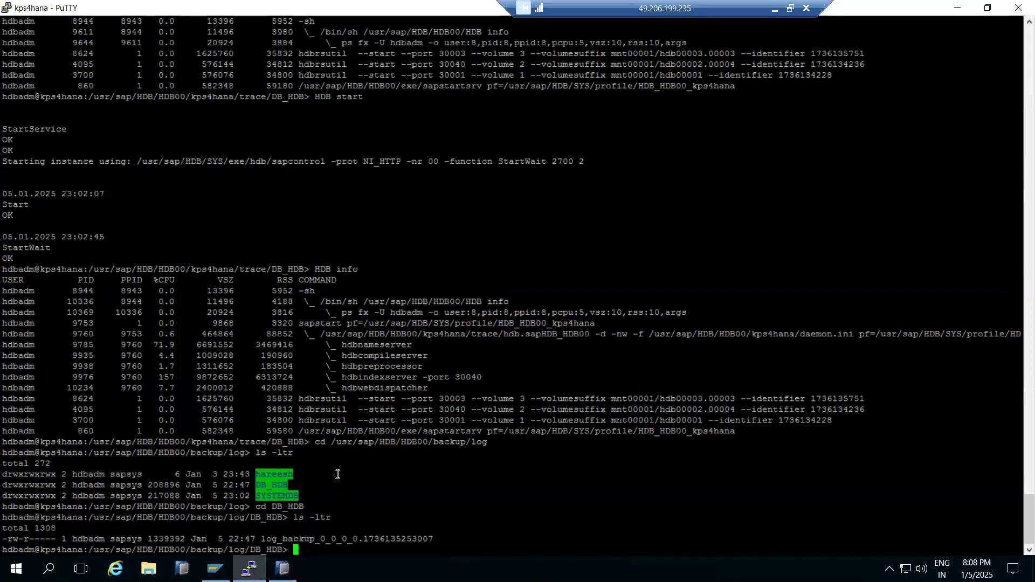
type("cd ../")
key("Return")
type("cd ../")
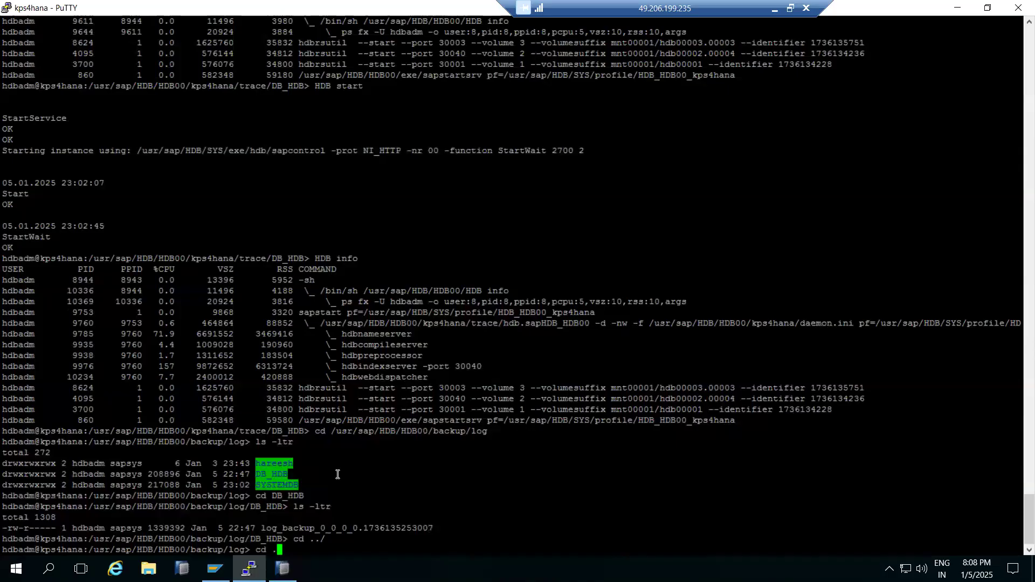
key("Return")
type("cd ../")
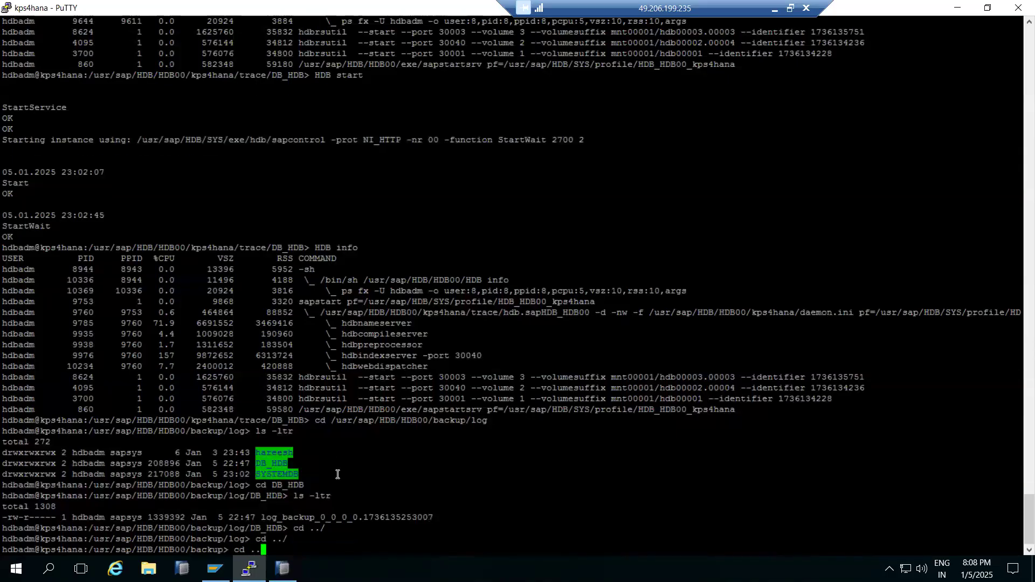
key("Return")
type("ls -")
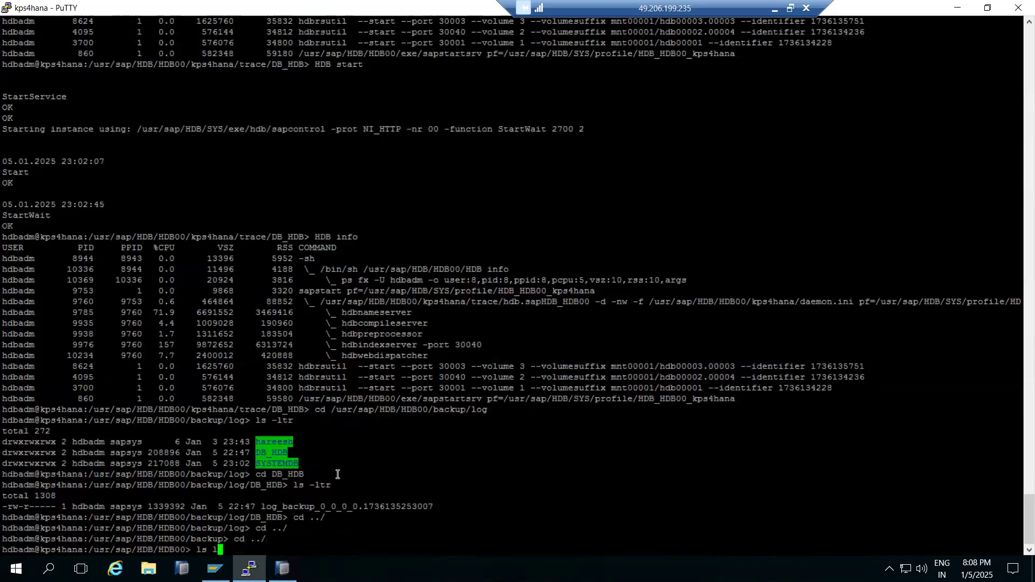
type("lr")
key("Return")
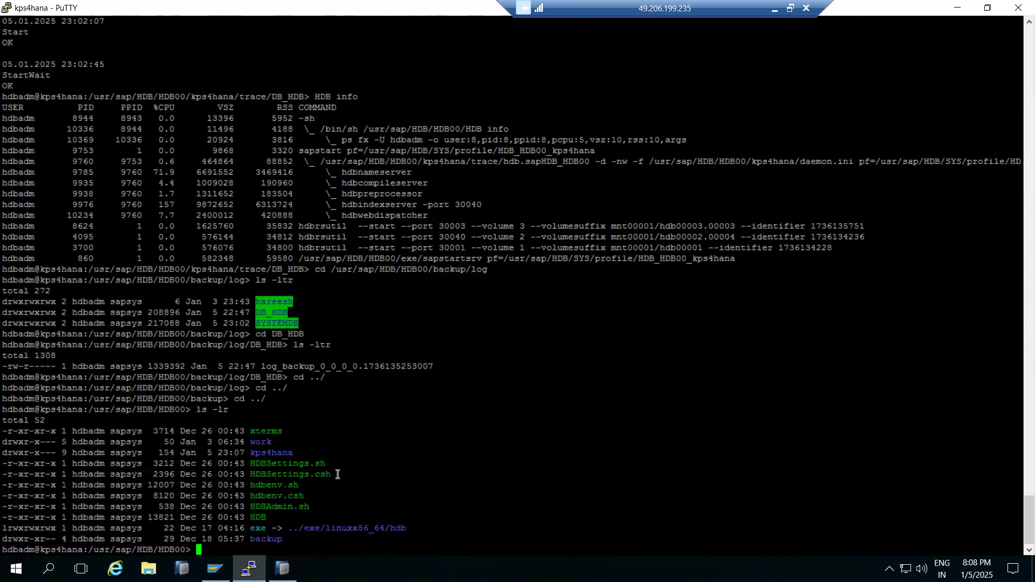
- Switch to SAP HANA Studio and look through the users in the Security folder of SYSTEMDB@HDB
left_click(249, 569)
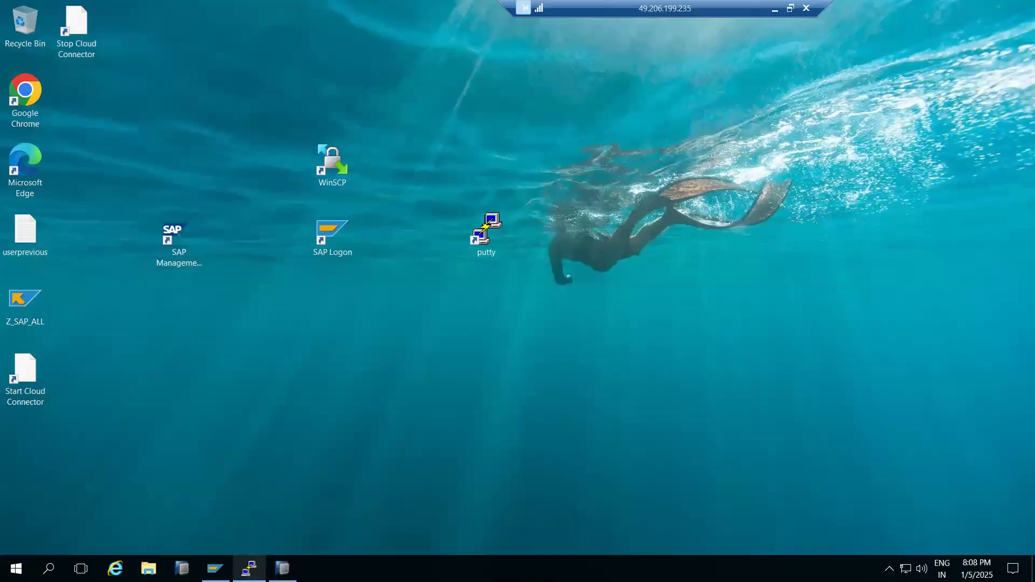
left_click(283, 569)
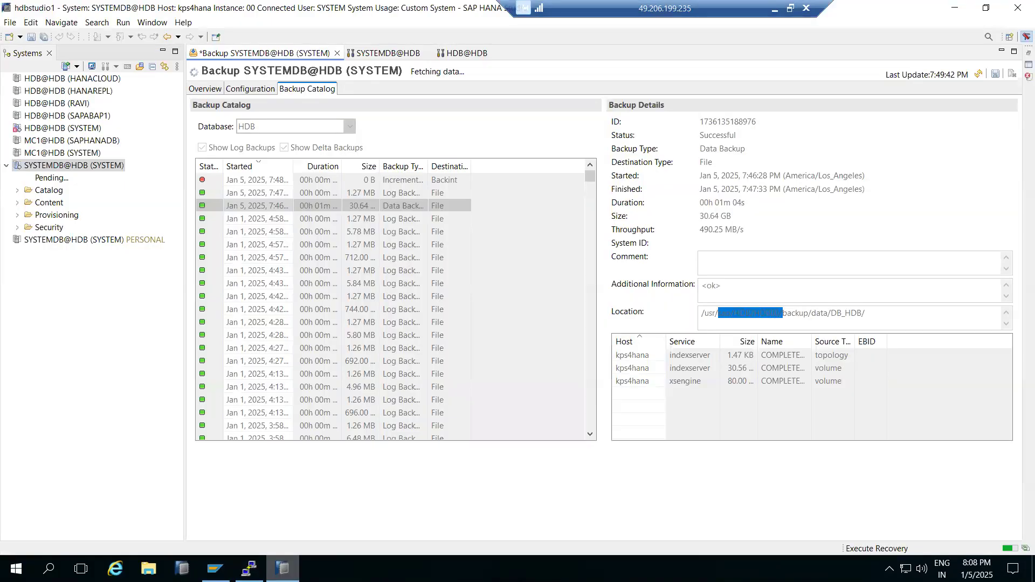
left_click(283, 568)
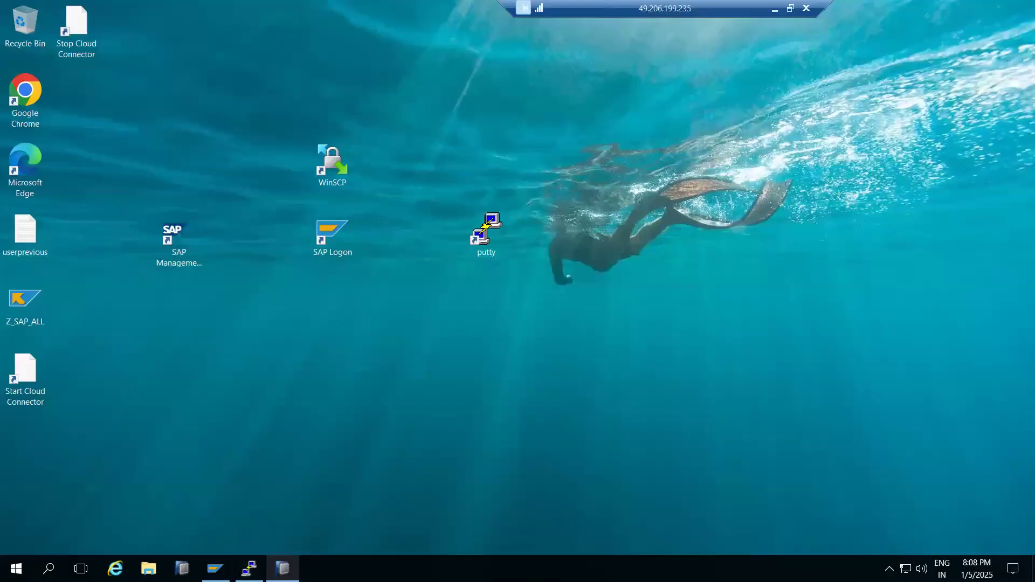
left_click(282, 569)
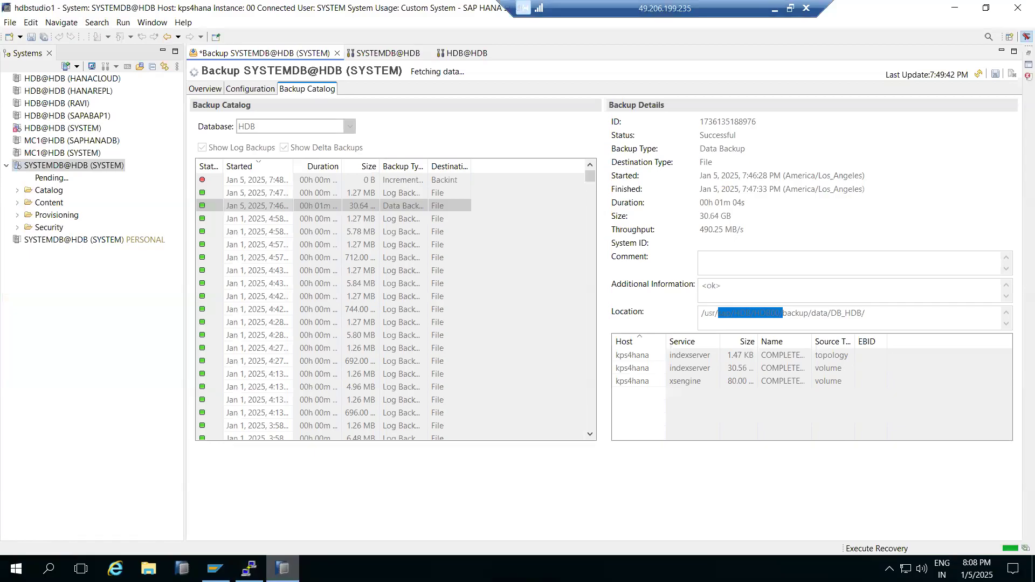
left_click(18, 227)
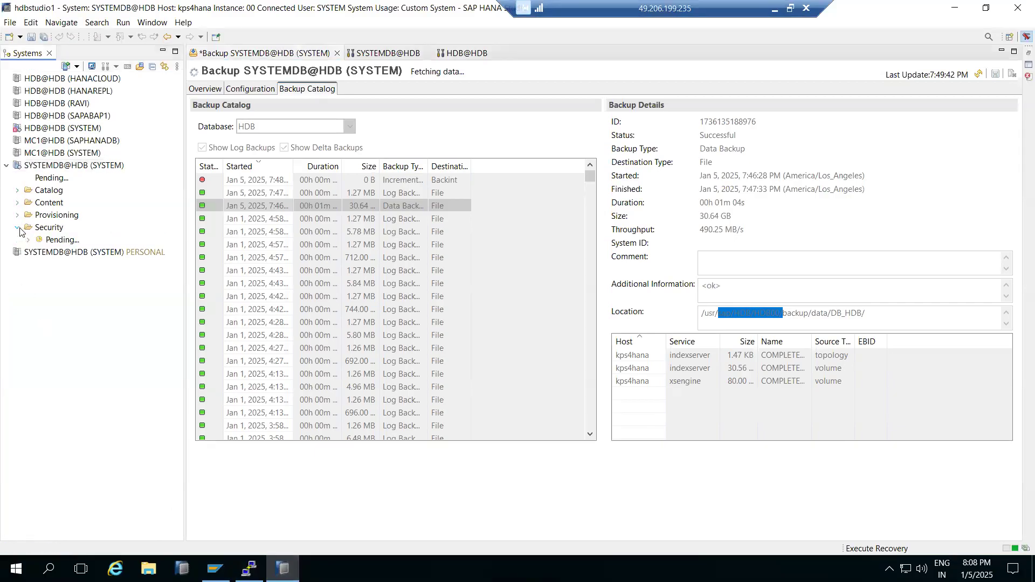
left_click(30, 253)
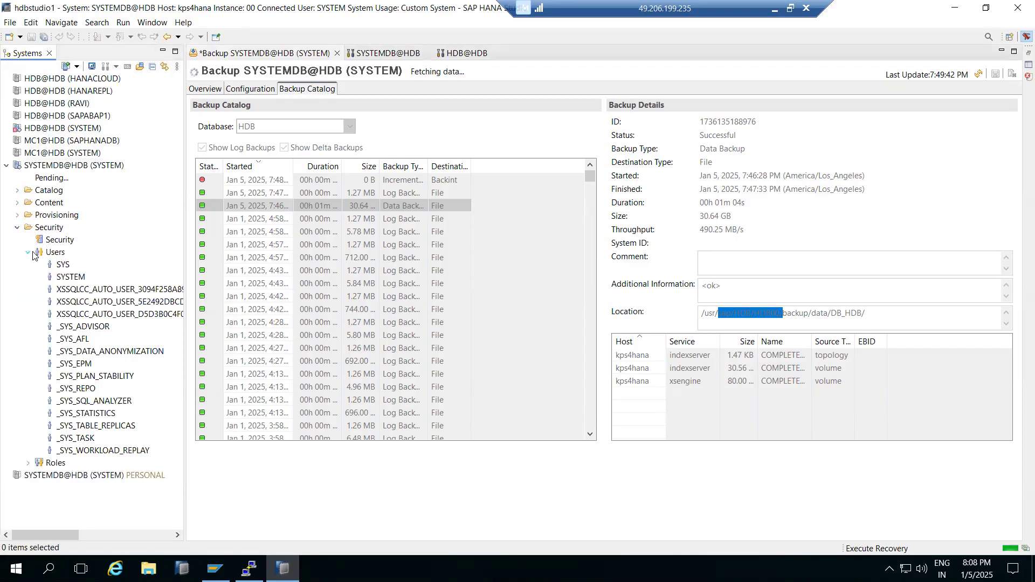
right_click(74, 351)
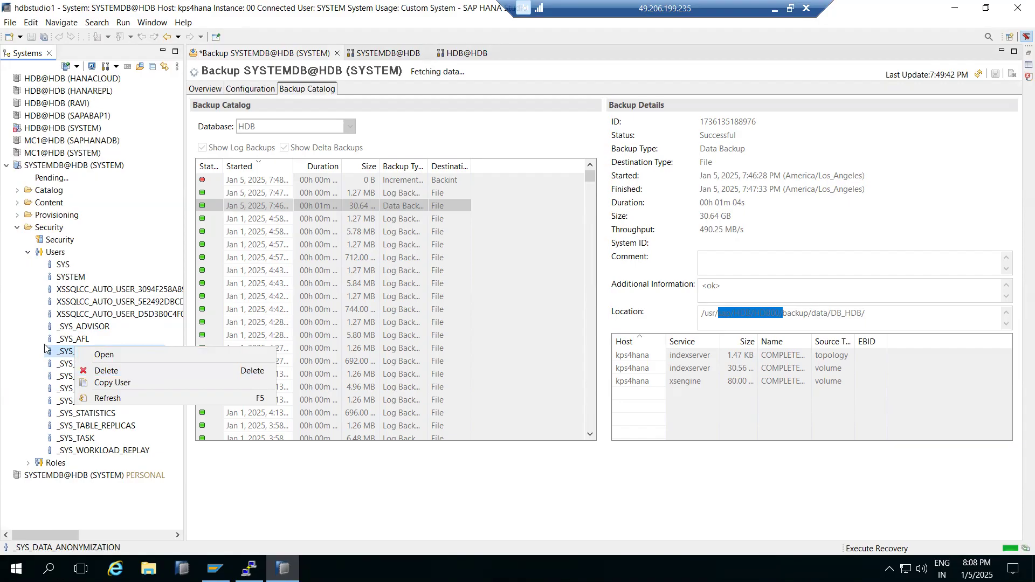
left_click(27, 293)
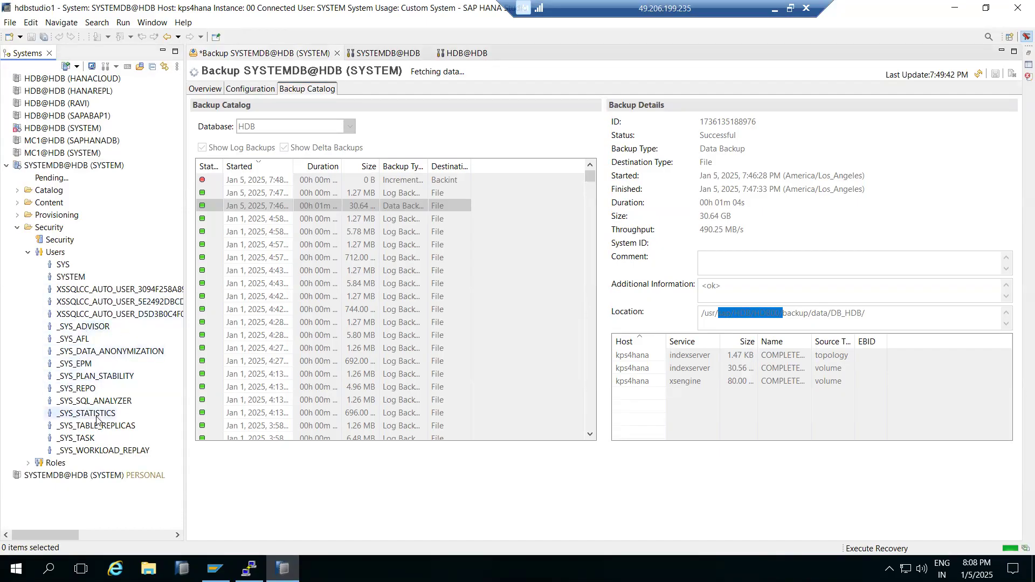
left_click(17, 228)
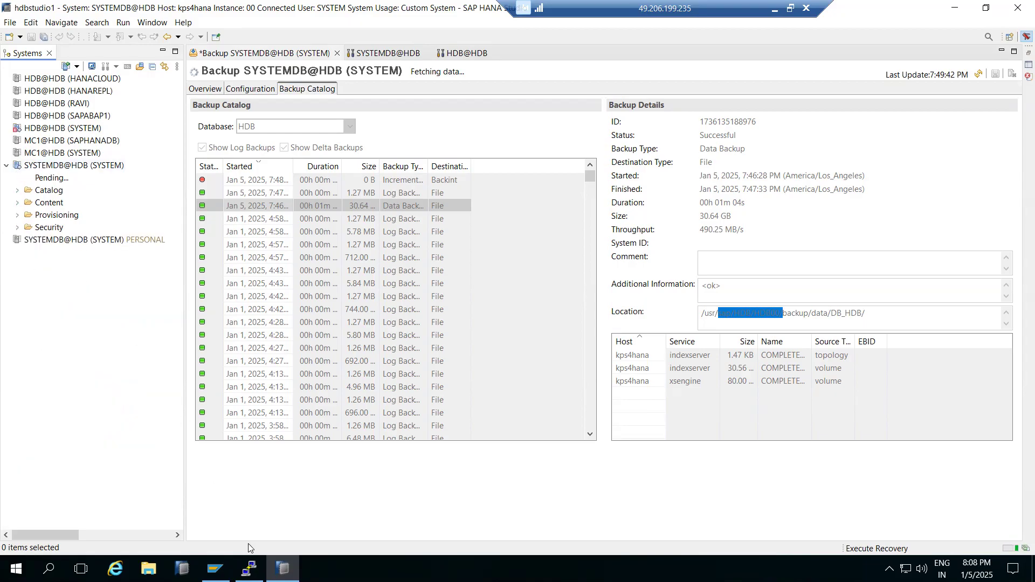
- Switch to PuTTY and delete the backup directory under /usr/sap/HDB/HDB00 with rm -rf backup
left_click(283, 569)
left_click(249, 568)
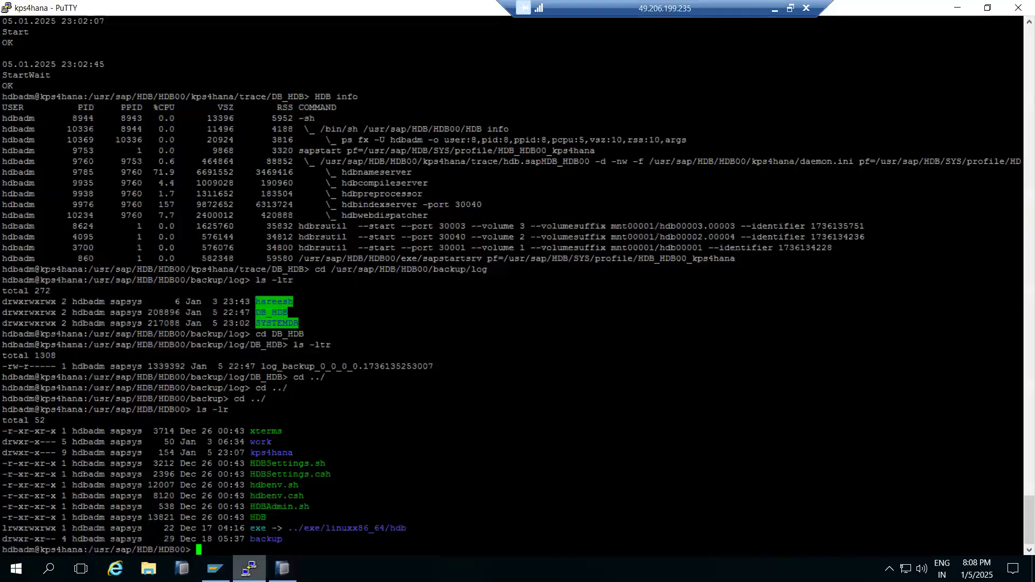
type("rm -rf ")
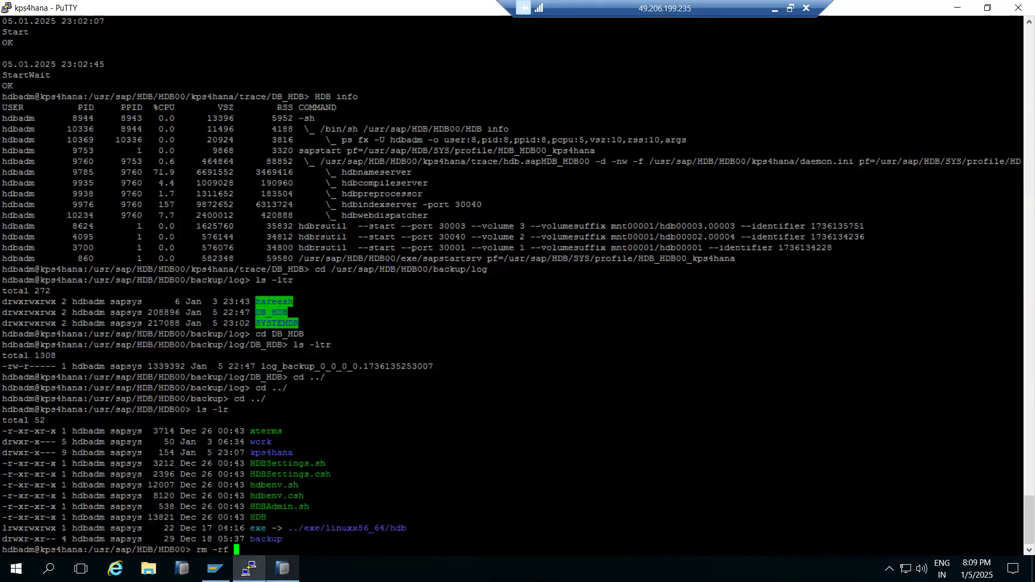
type("backup")
key("Return")
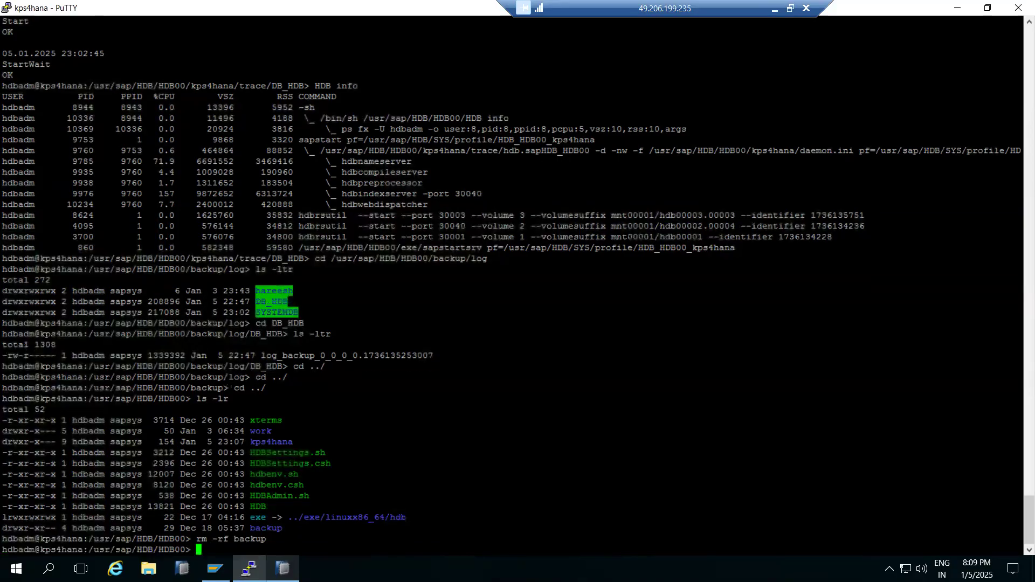
- Check the file system disk usage with df -h, and look at the backup catalog in SAP HANA Studio
type("df -h")
key("Return")
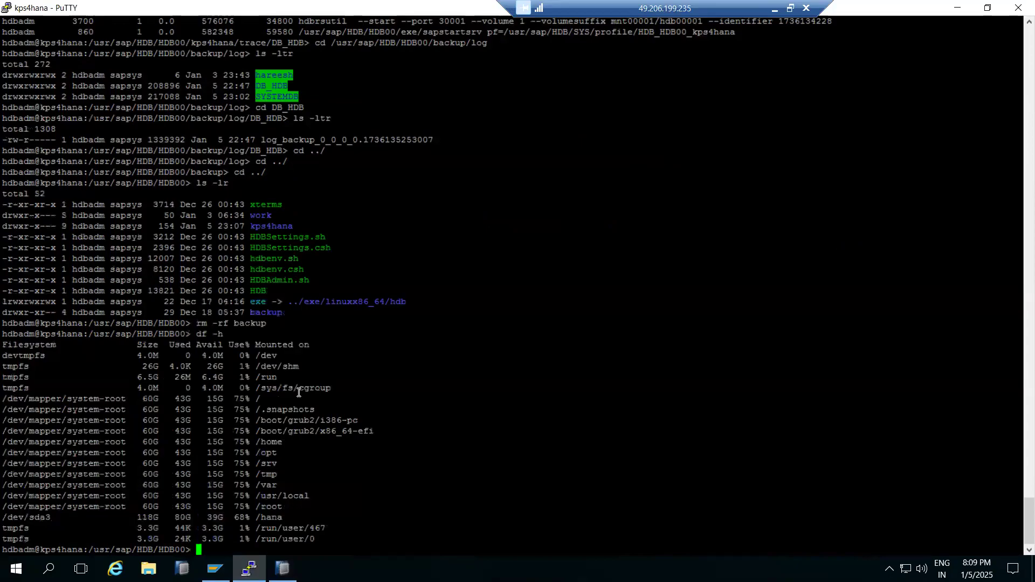
left_click(282, 568)
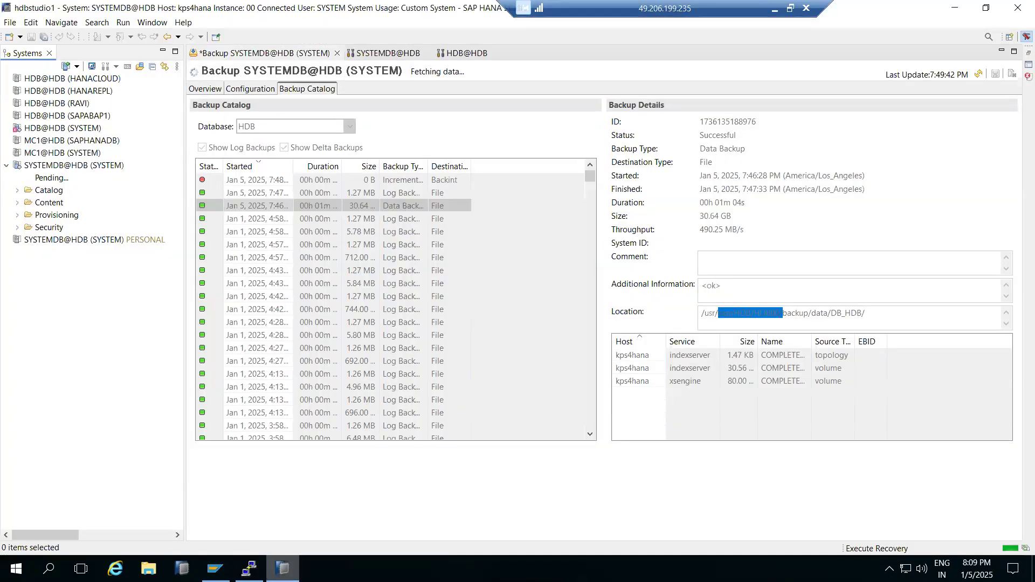
left_click(249, 569)
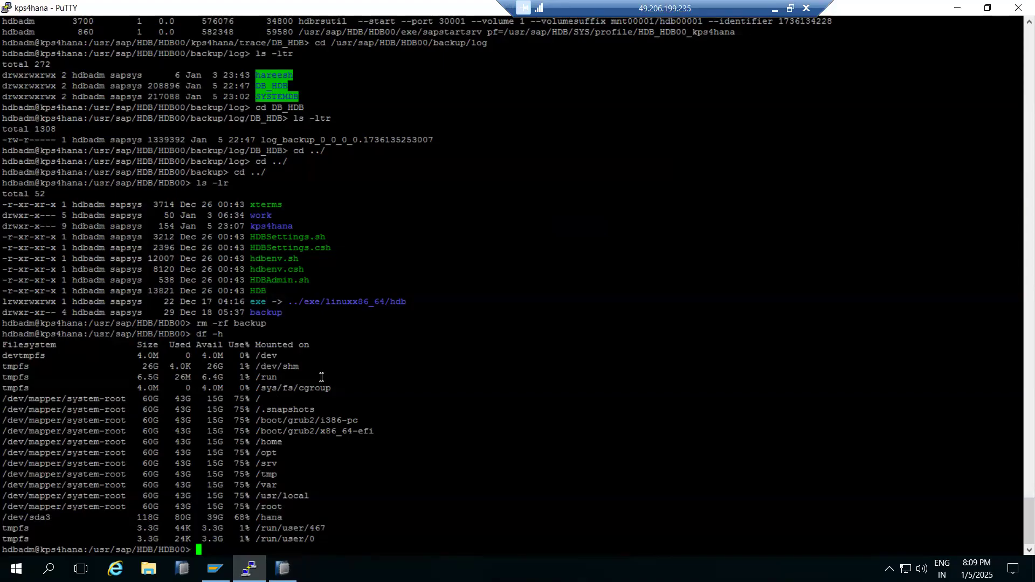
- Log out of the hdbadm session, change to the /media directory, and list its contents with ls -ltr
type("exit")
key("Return")
type("cd /media")
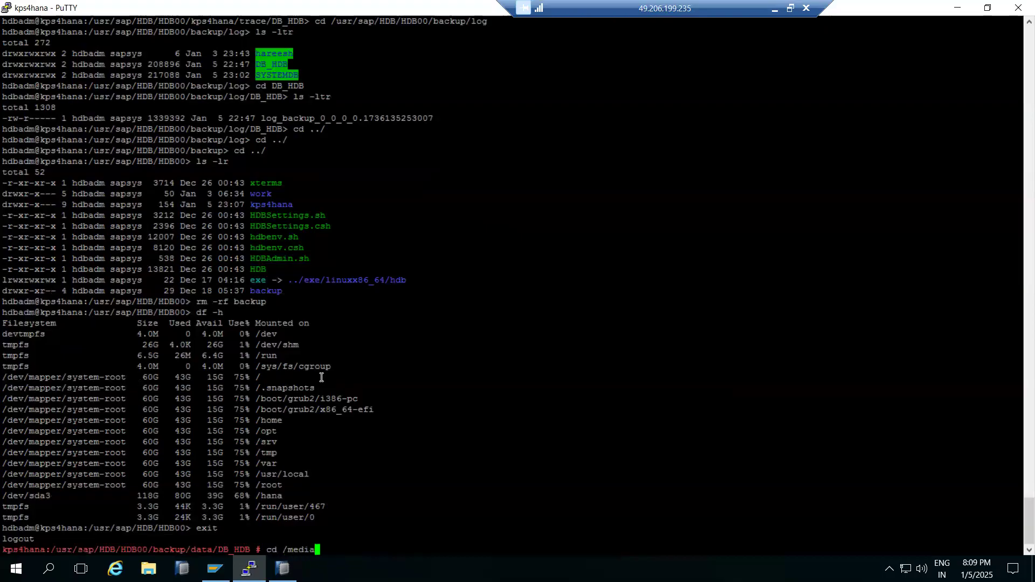
key("Return")
type("ls -ltr")
key("Return")
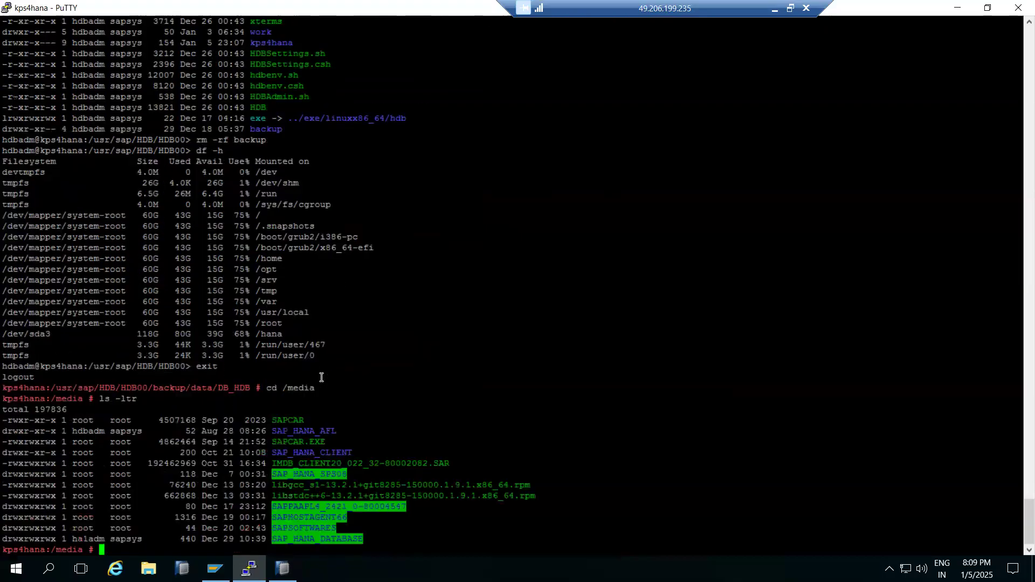
- Change to the SAP_HANA_DATABASE directory and list its contents with ls -ltr
type("cd")
double_click(318, 536)
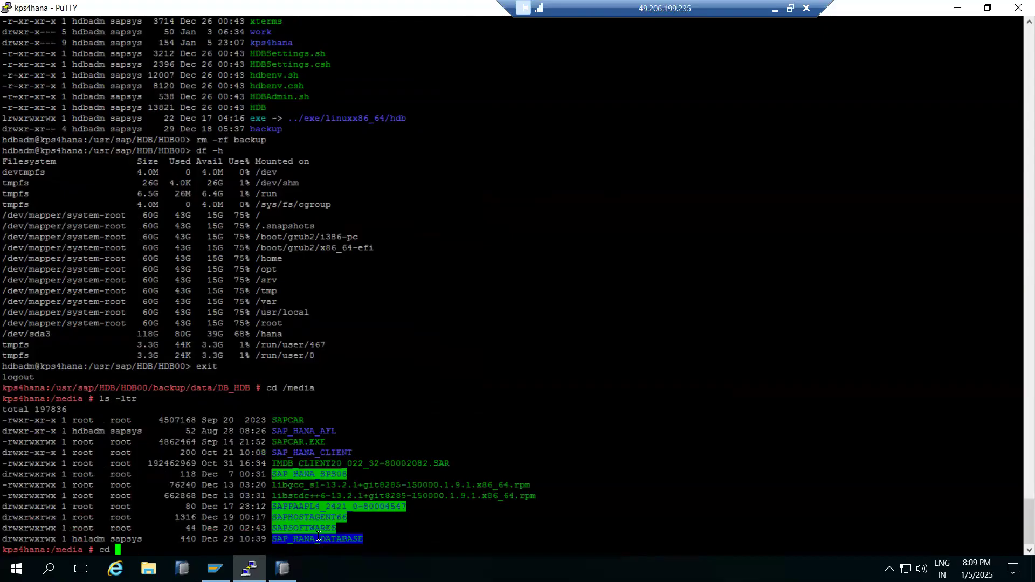
right_click(385, 448)
key("Return")
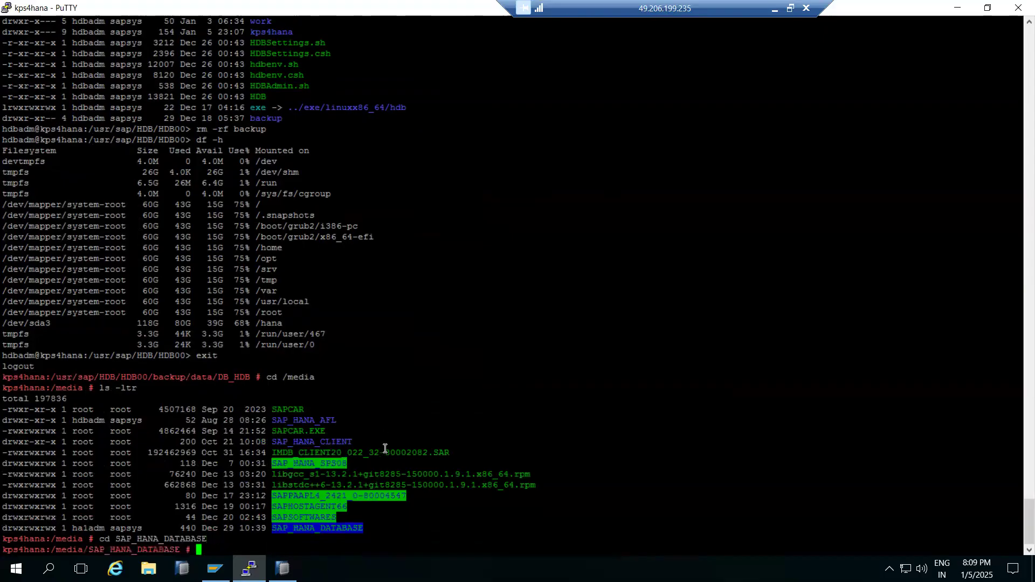
type("ls -ltr")
key("Return")
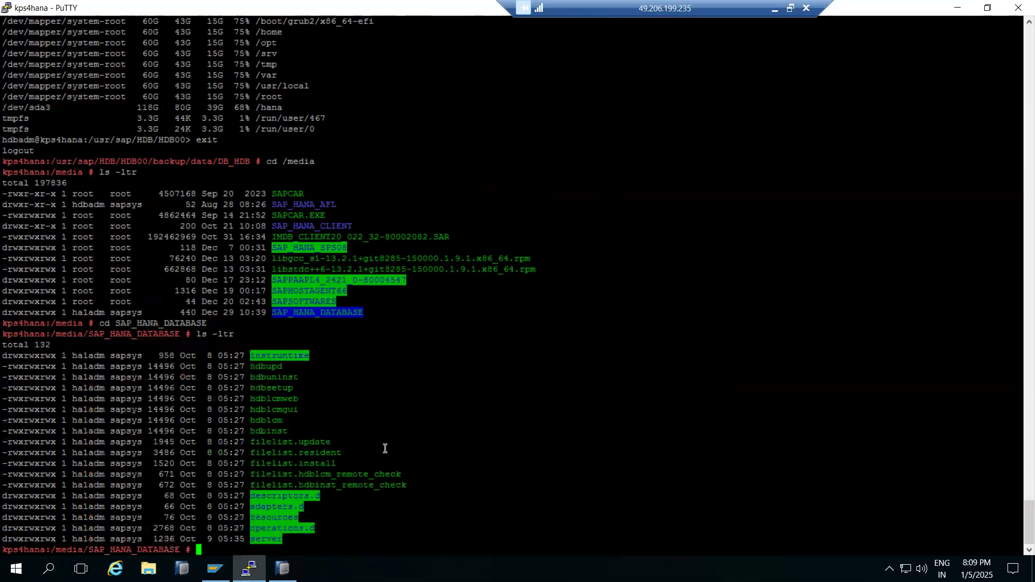
- Enter the uninstall command ./hdbuninst at the prompt in the SAP_HANA_DATABASE directory without running it
left_click(264, 378)
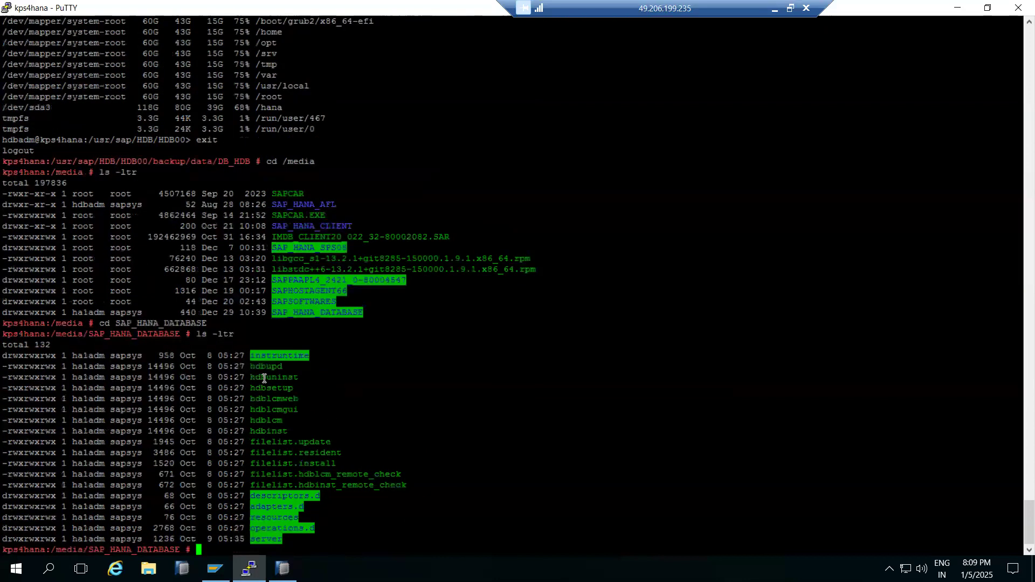
double_click(264, 378)
type("./")
- Minimize the remote desktop session to switch to the Paint drawing, checking the prepared command in PuTTY once more
left_click(774, 8)
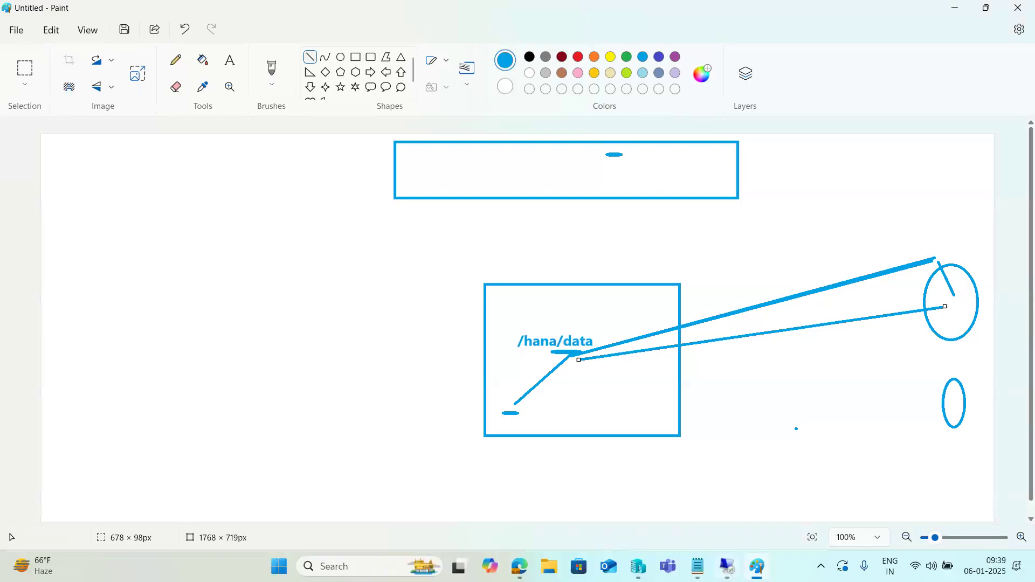
mouse_move(728, 566)
left_click(725, 501)
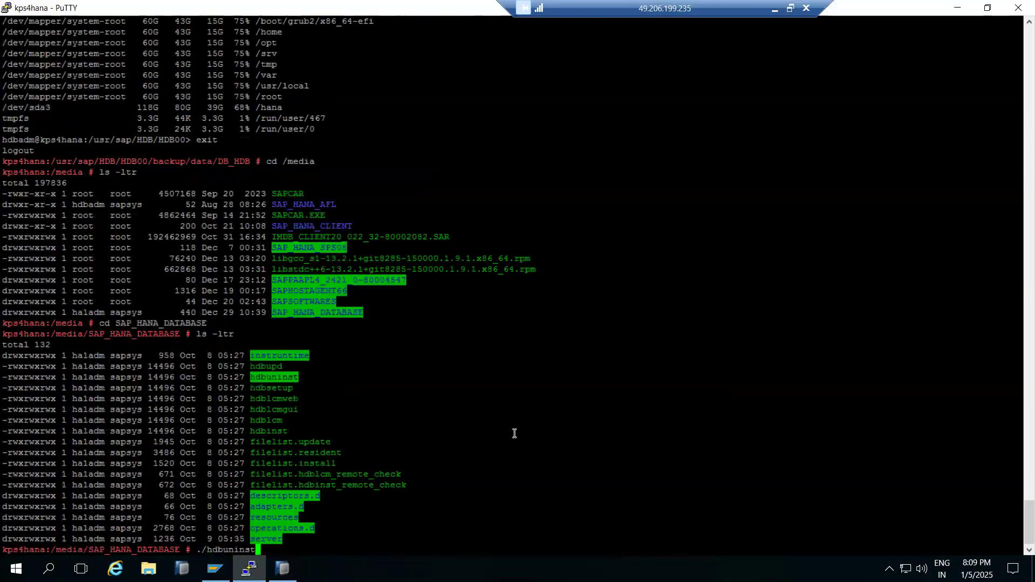
left_click(775, 8)
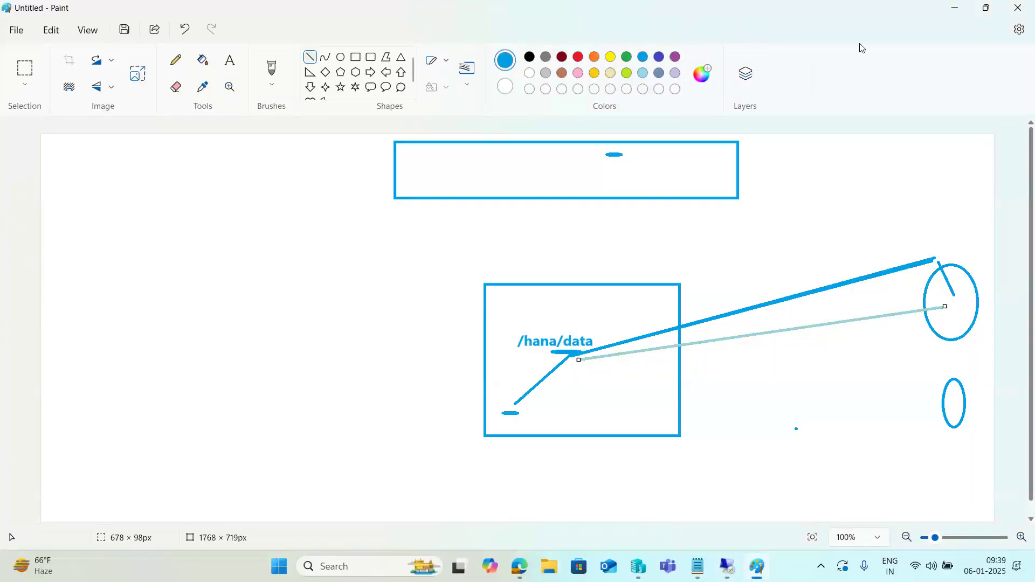